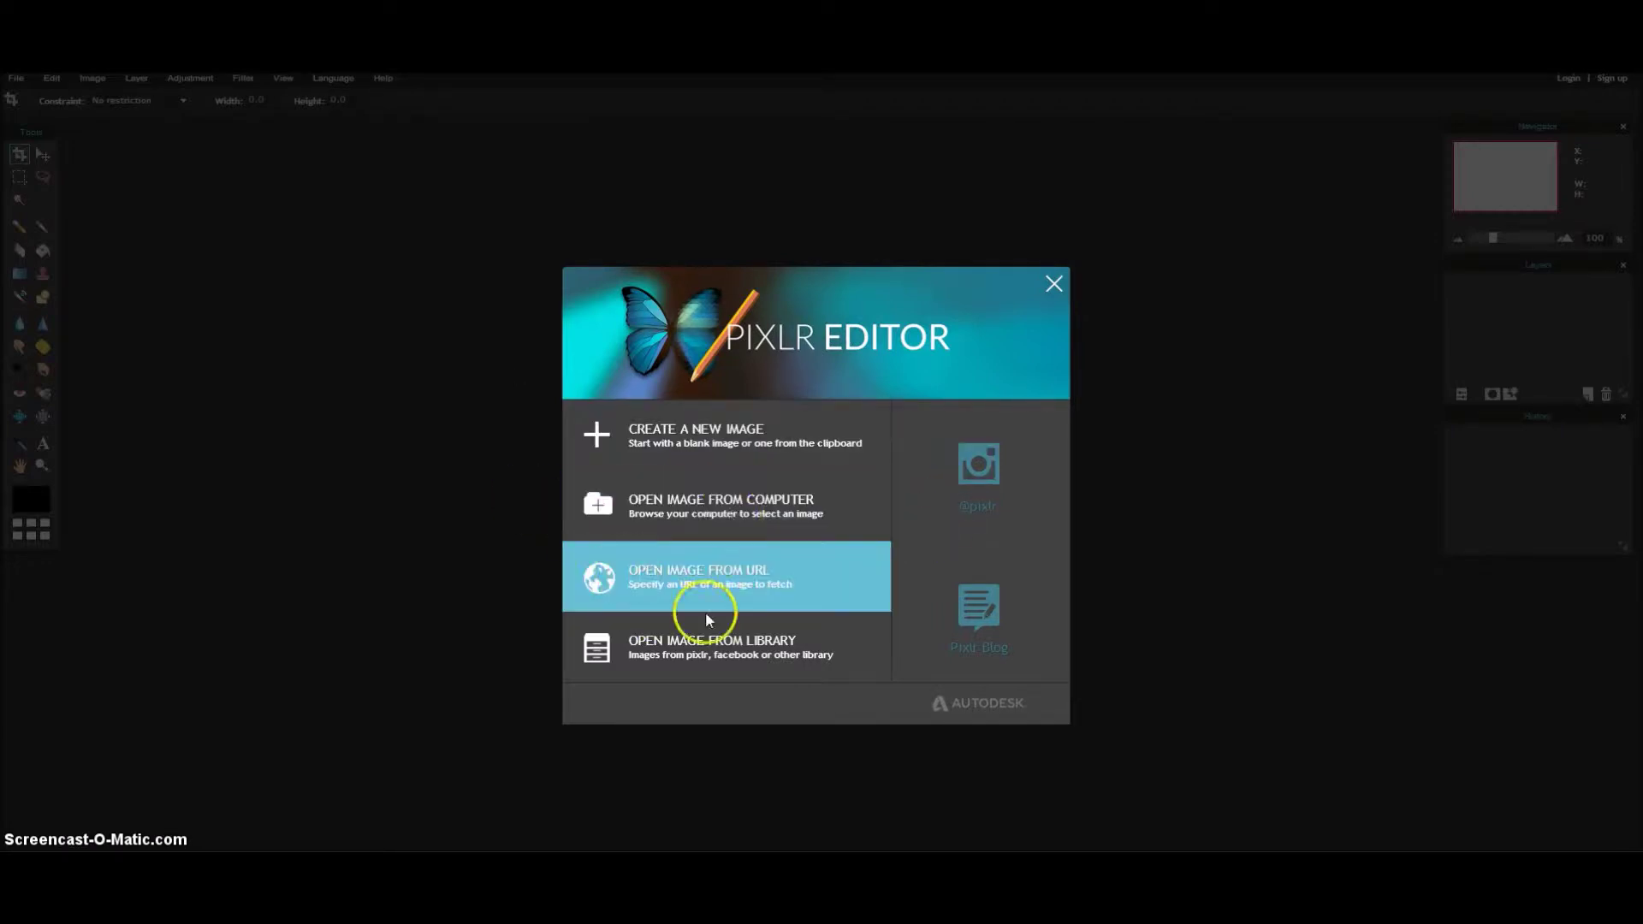
# Open the image 20150123_071026 from the computer's Desktop folder and shift its window clear of the tools.
pyautogui.click(637, 495)
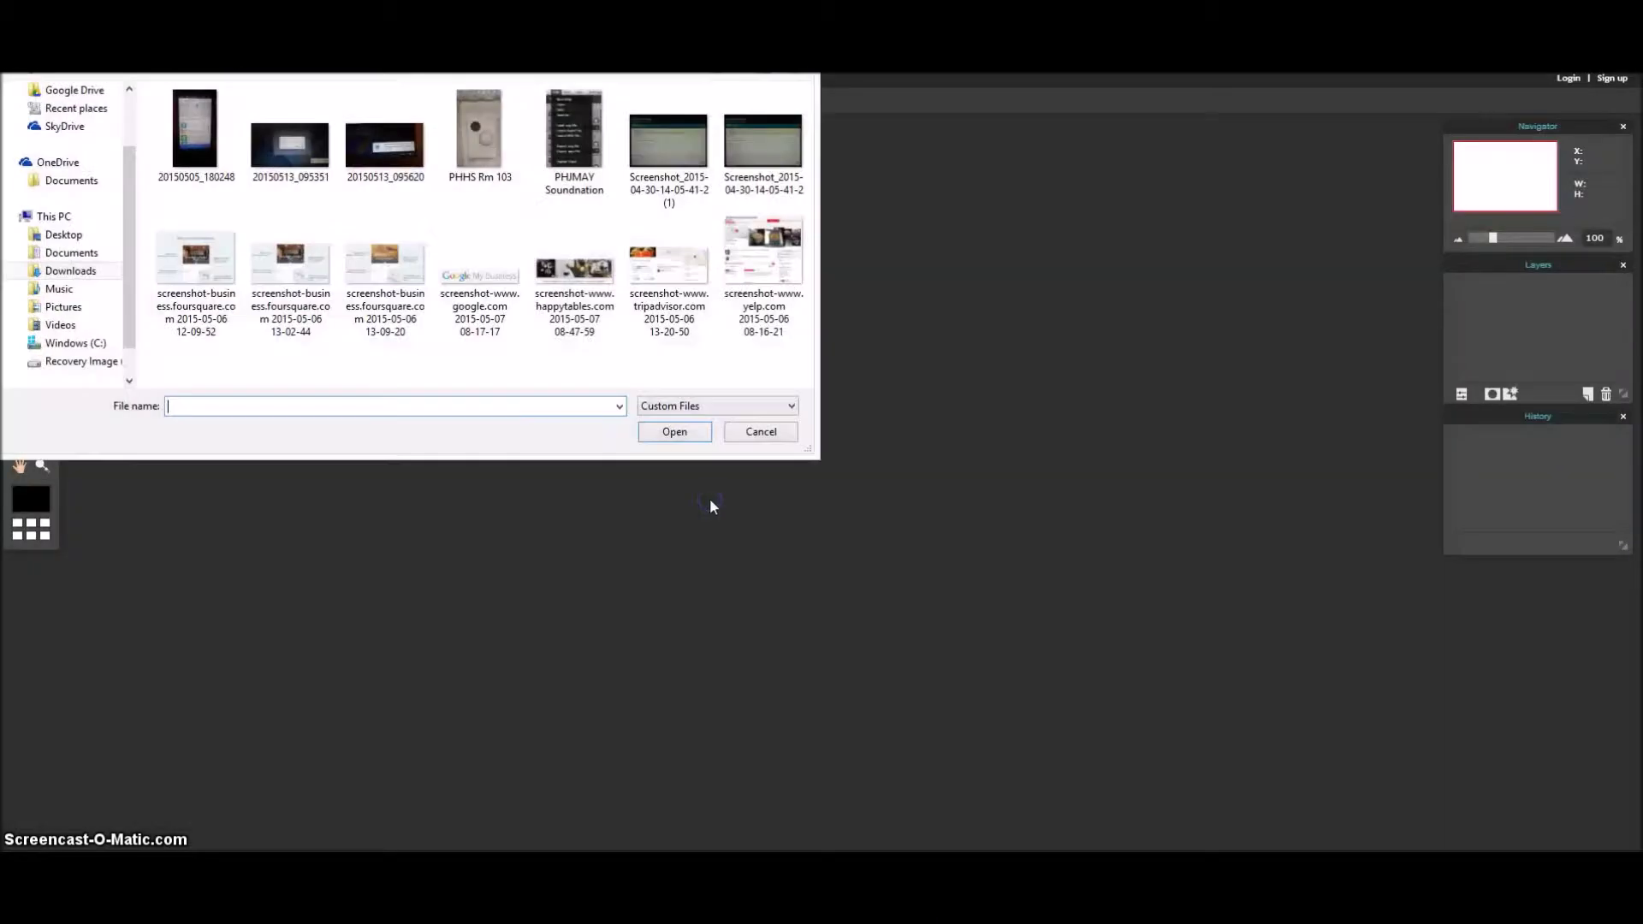
pyautogui.click(63, 235)
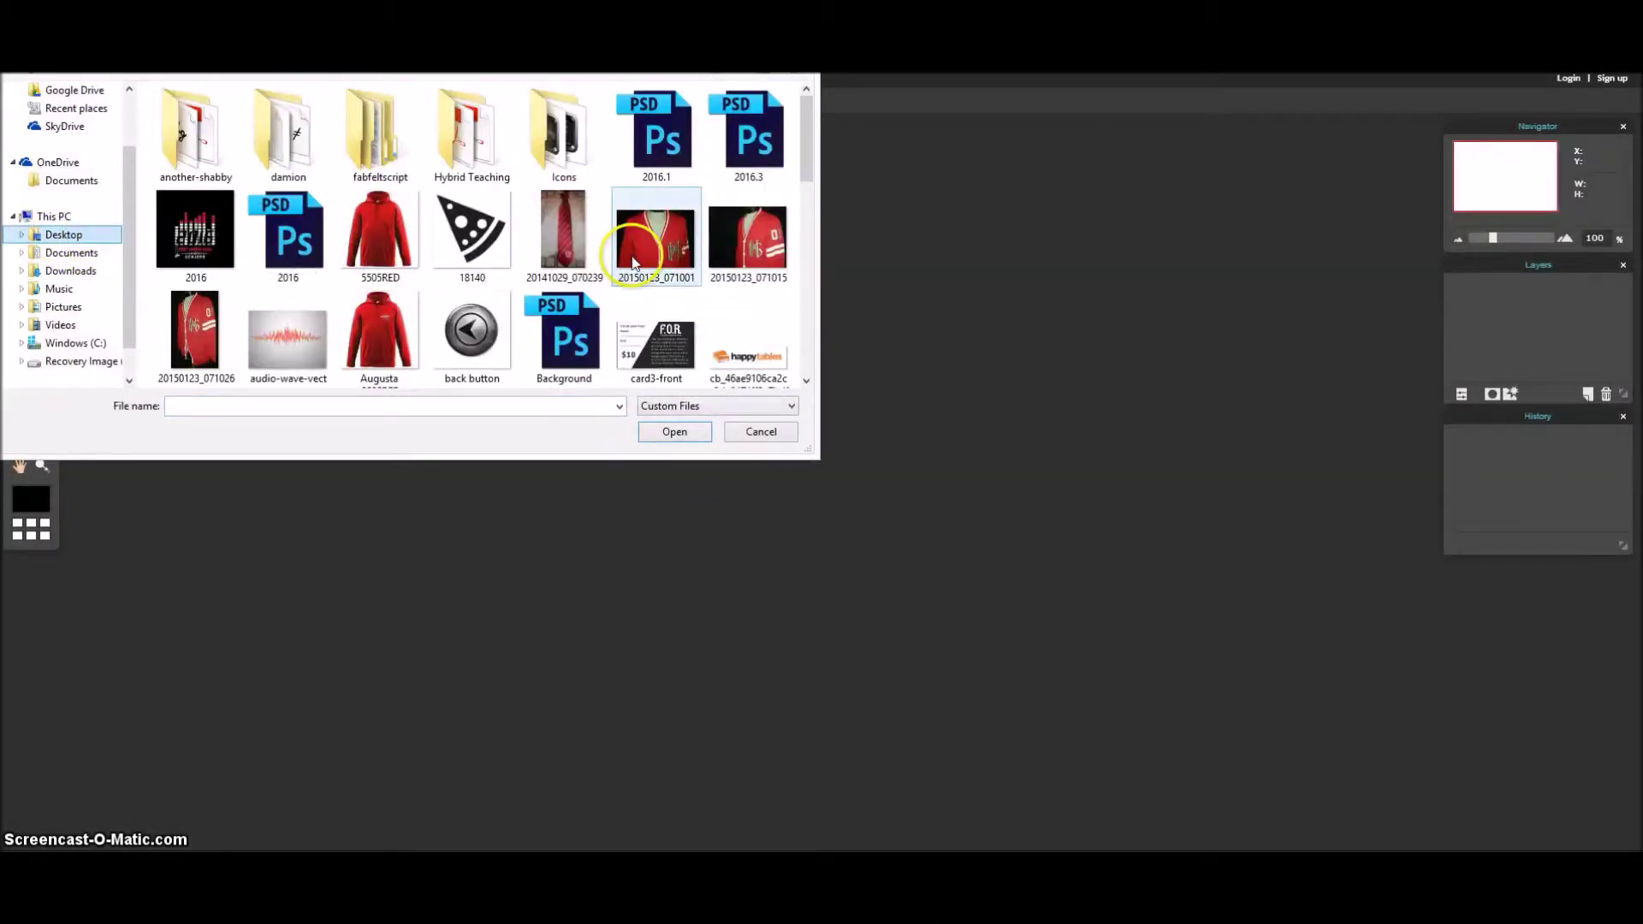
pyautogui.click(188, 332)
pyautogui.doubleClick(187, 332)
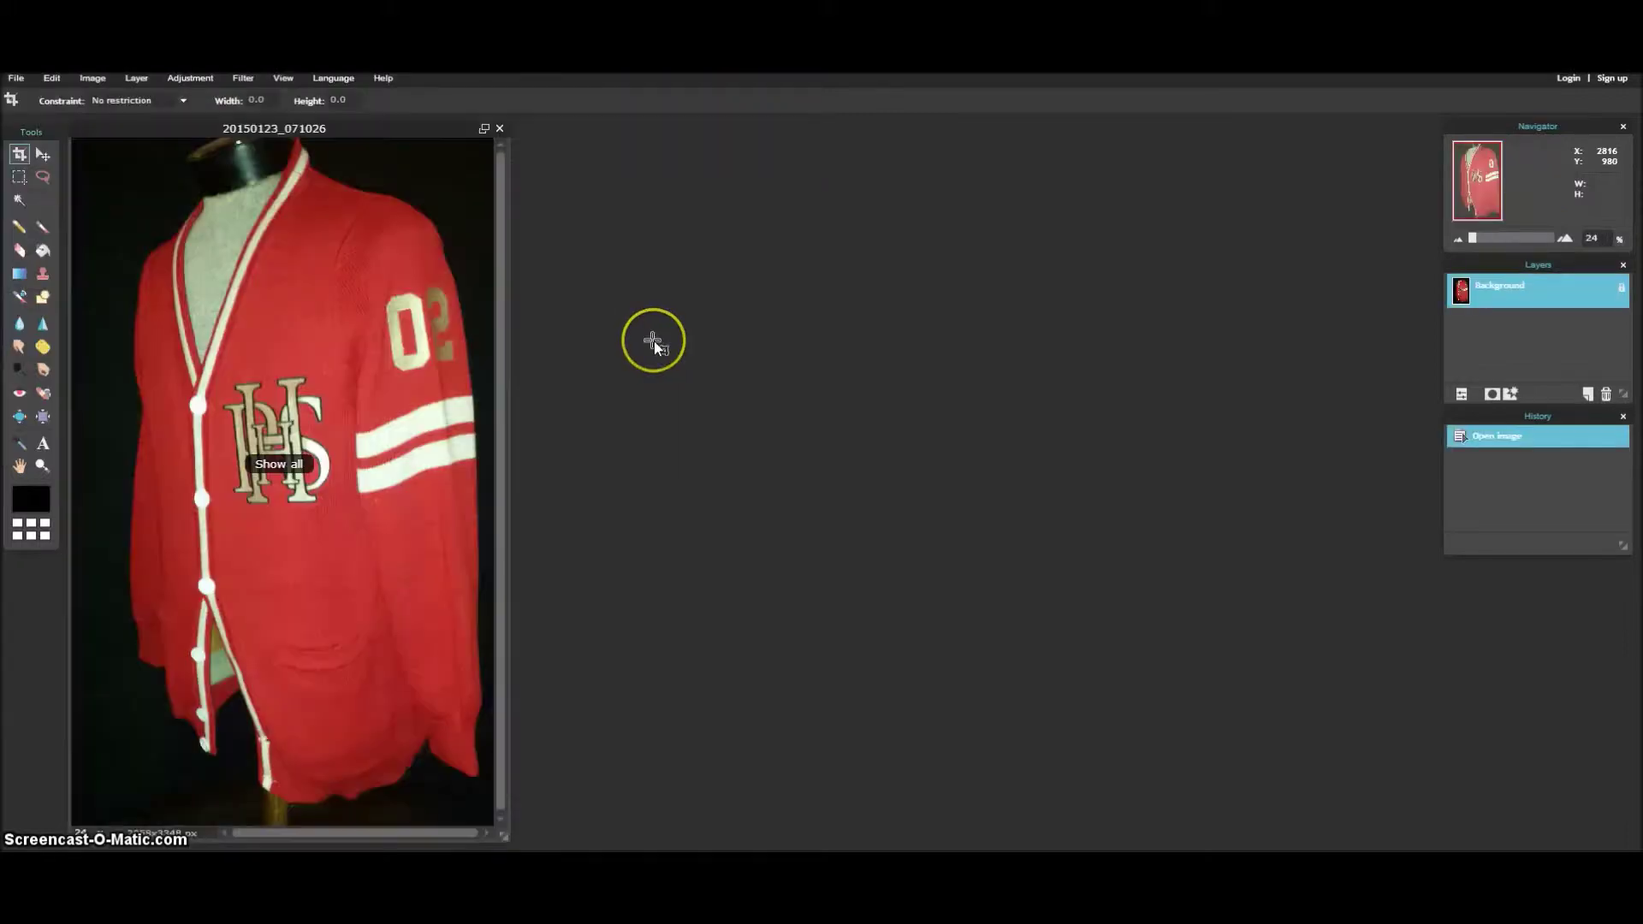
pyautogui.moveTo(332, 131); pyautogui.dragTo(390, 125)
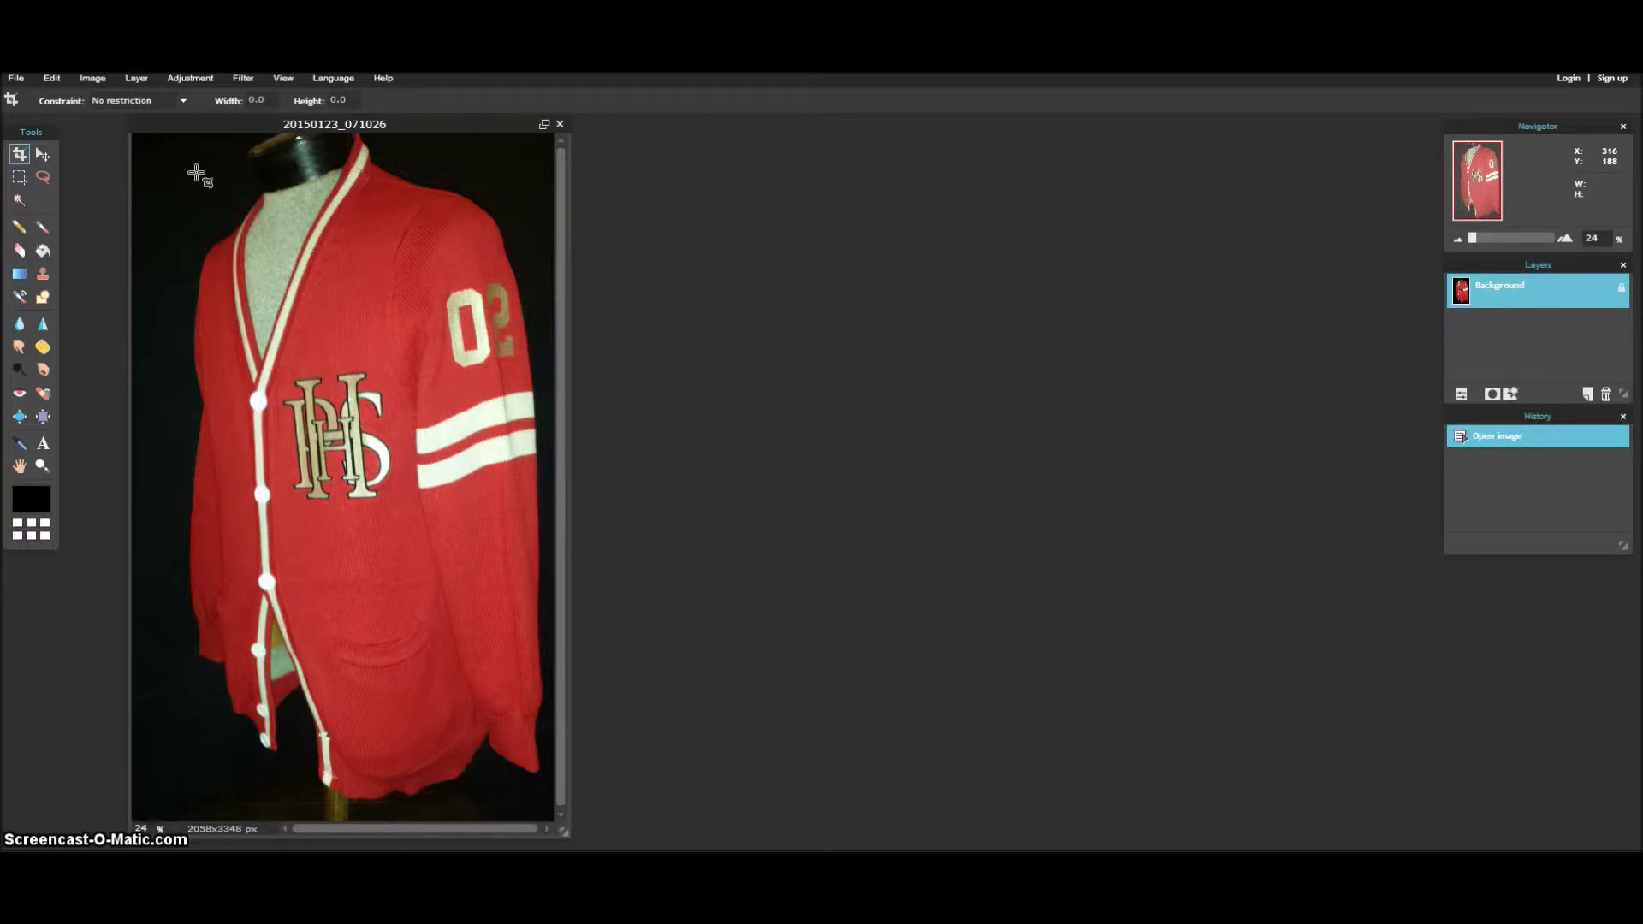
# Unlock the Background layer, add a new empty layer, and place it beneath the cardigan photo layer.
pyautogui.click(408, 212)
pyautogui.doubleClick(1621, 291)
pyautogui.click(1588, 395)
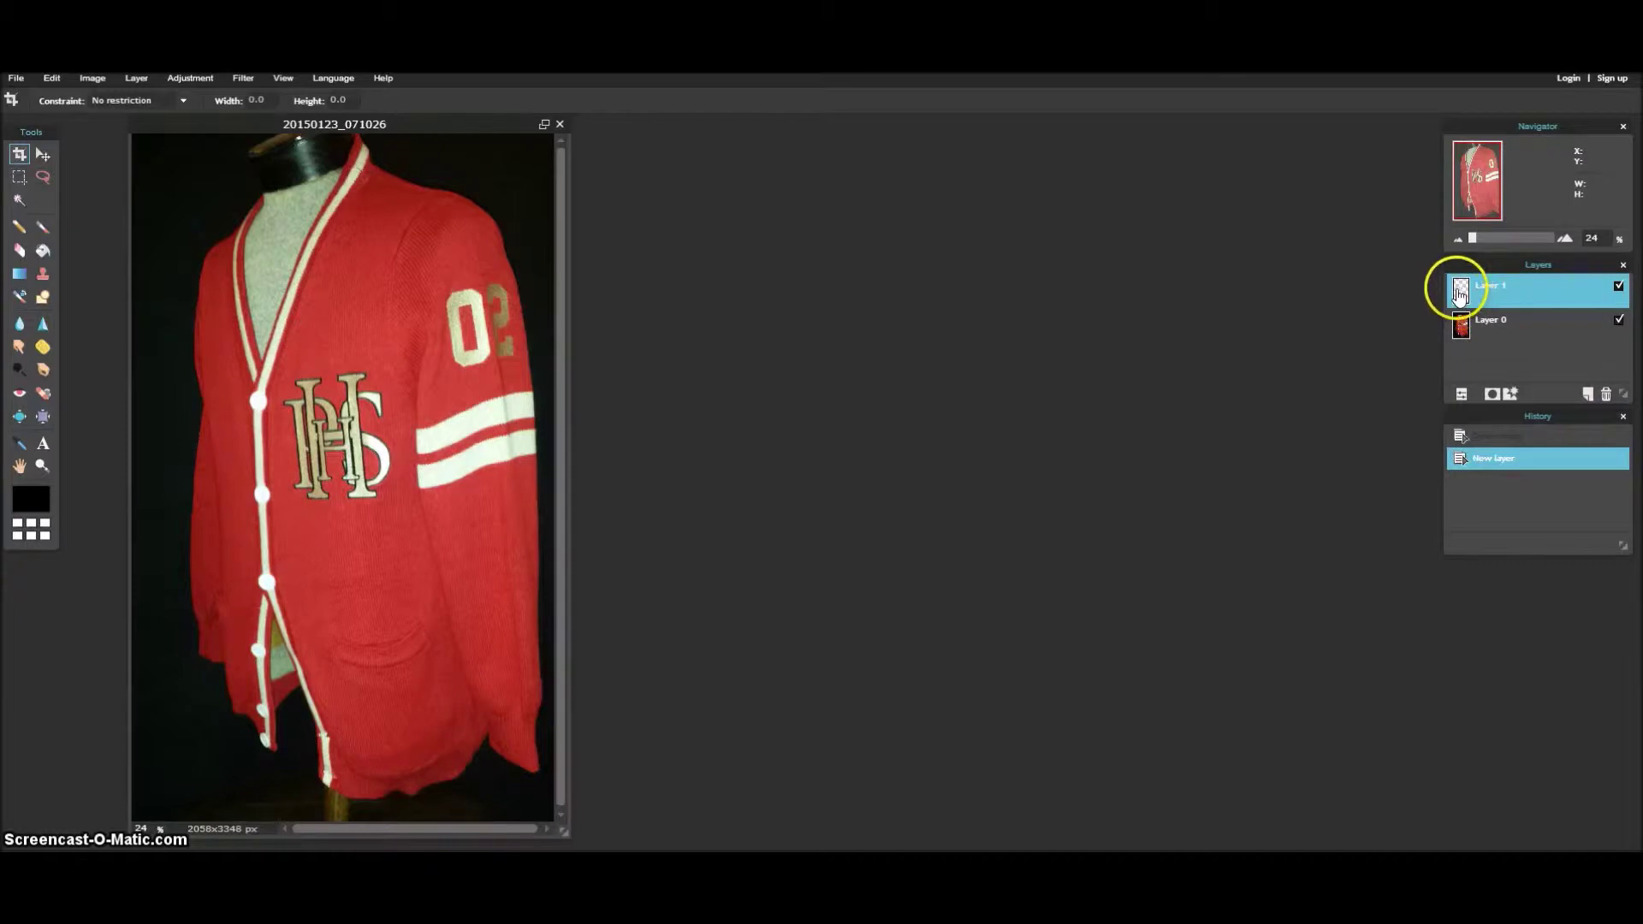
pyautogui.moveTo(1519, 292); pyautogui.dragTo(1529, 345)
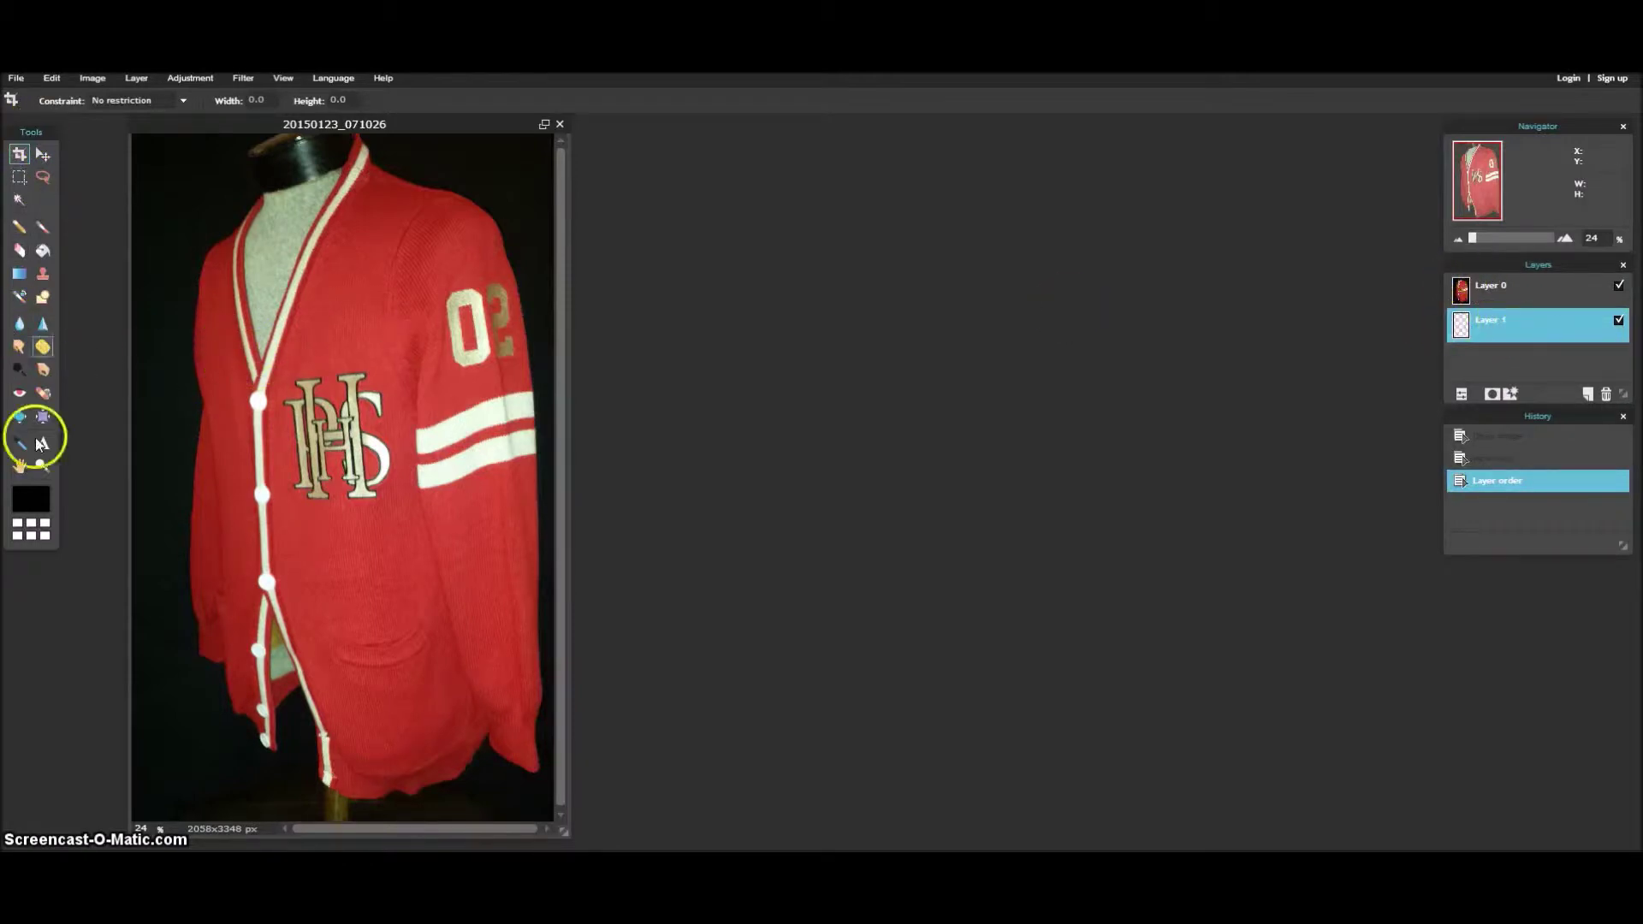
# Activate the Wand tool and make the cardigan photo layer, Layer 0, the active layer.
pyautogui.click(19, 201)
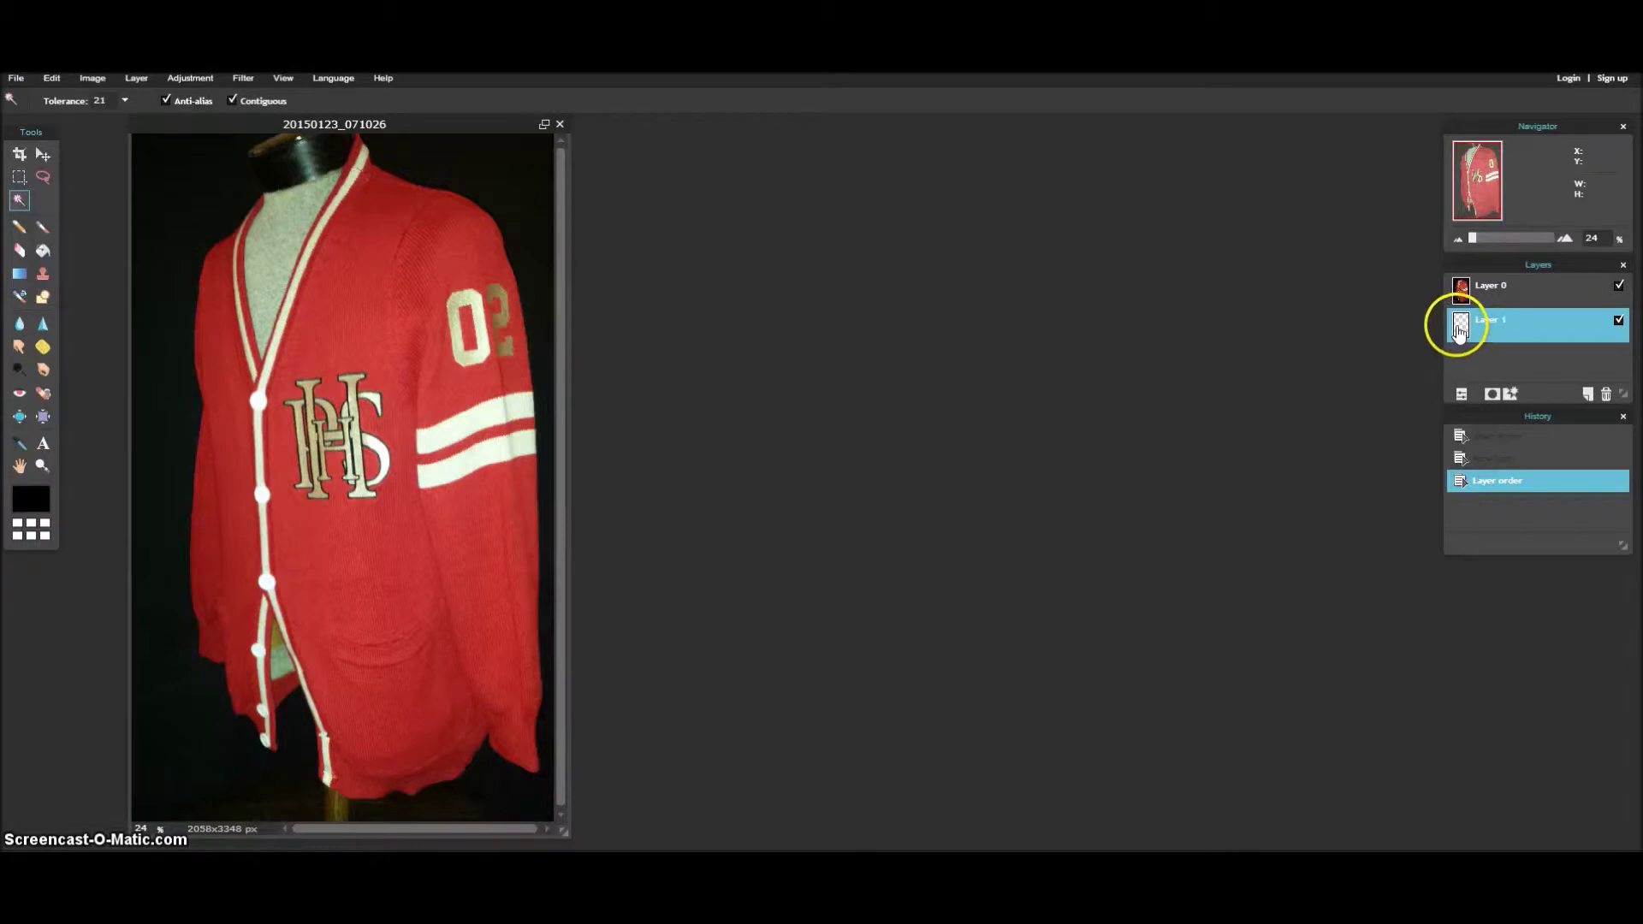
pyautogui.click(1556, 288)
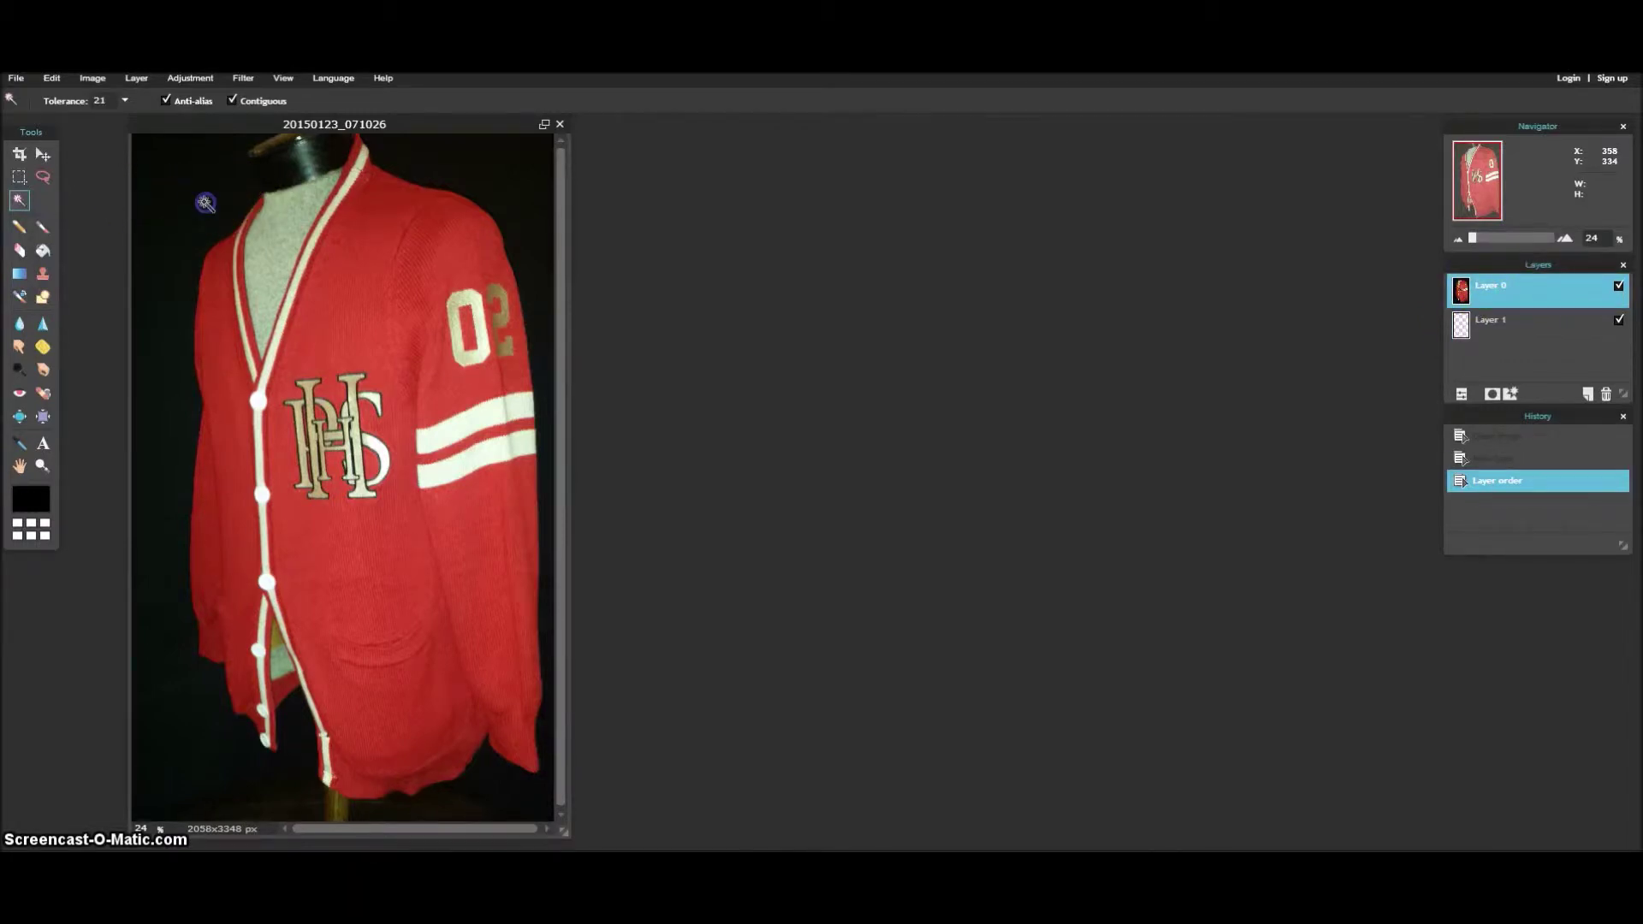
pyautogui.click(206, 203)
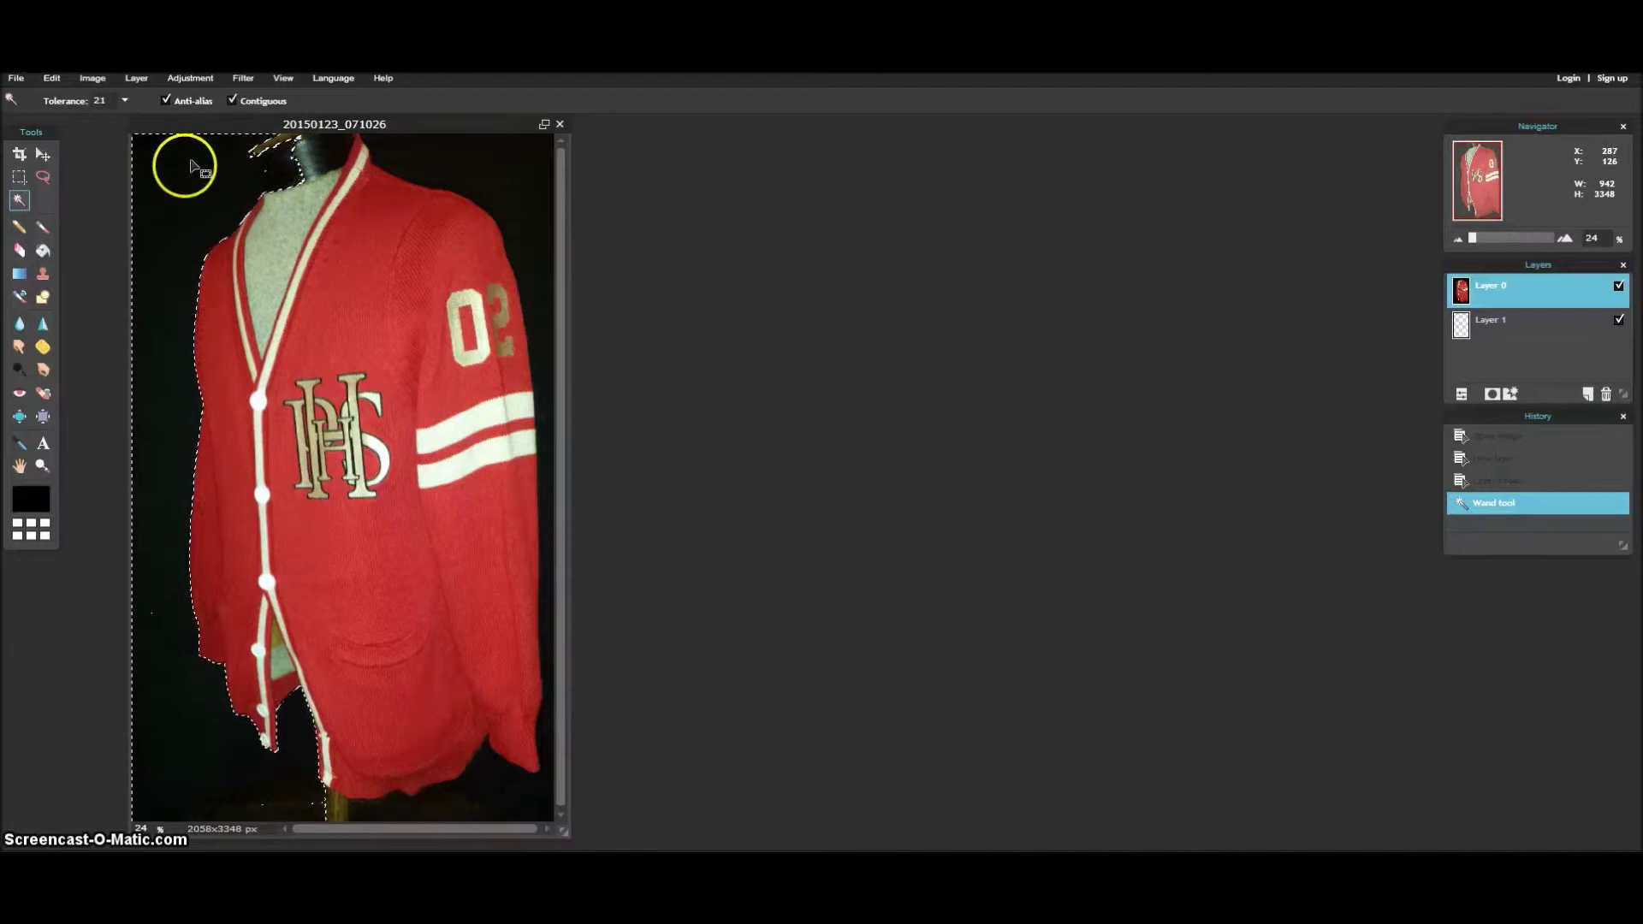
pyautogui.hotkey('ctrl', 'd')
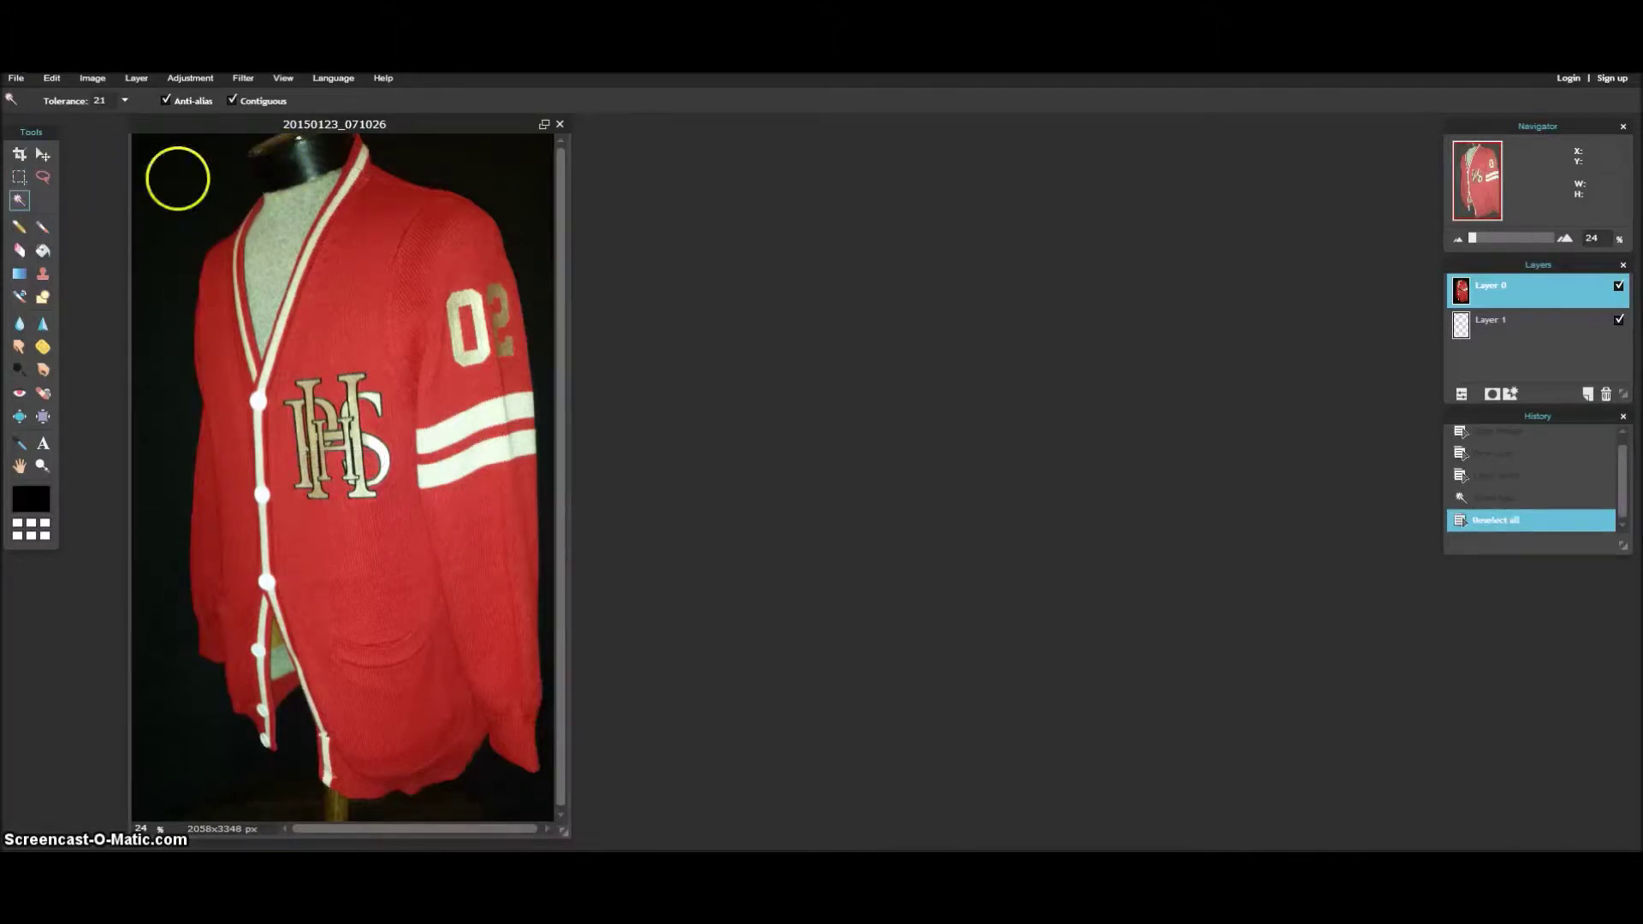
pyautogui.click(180, 179)
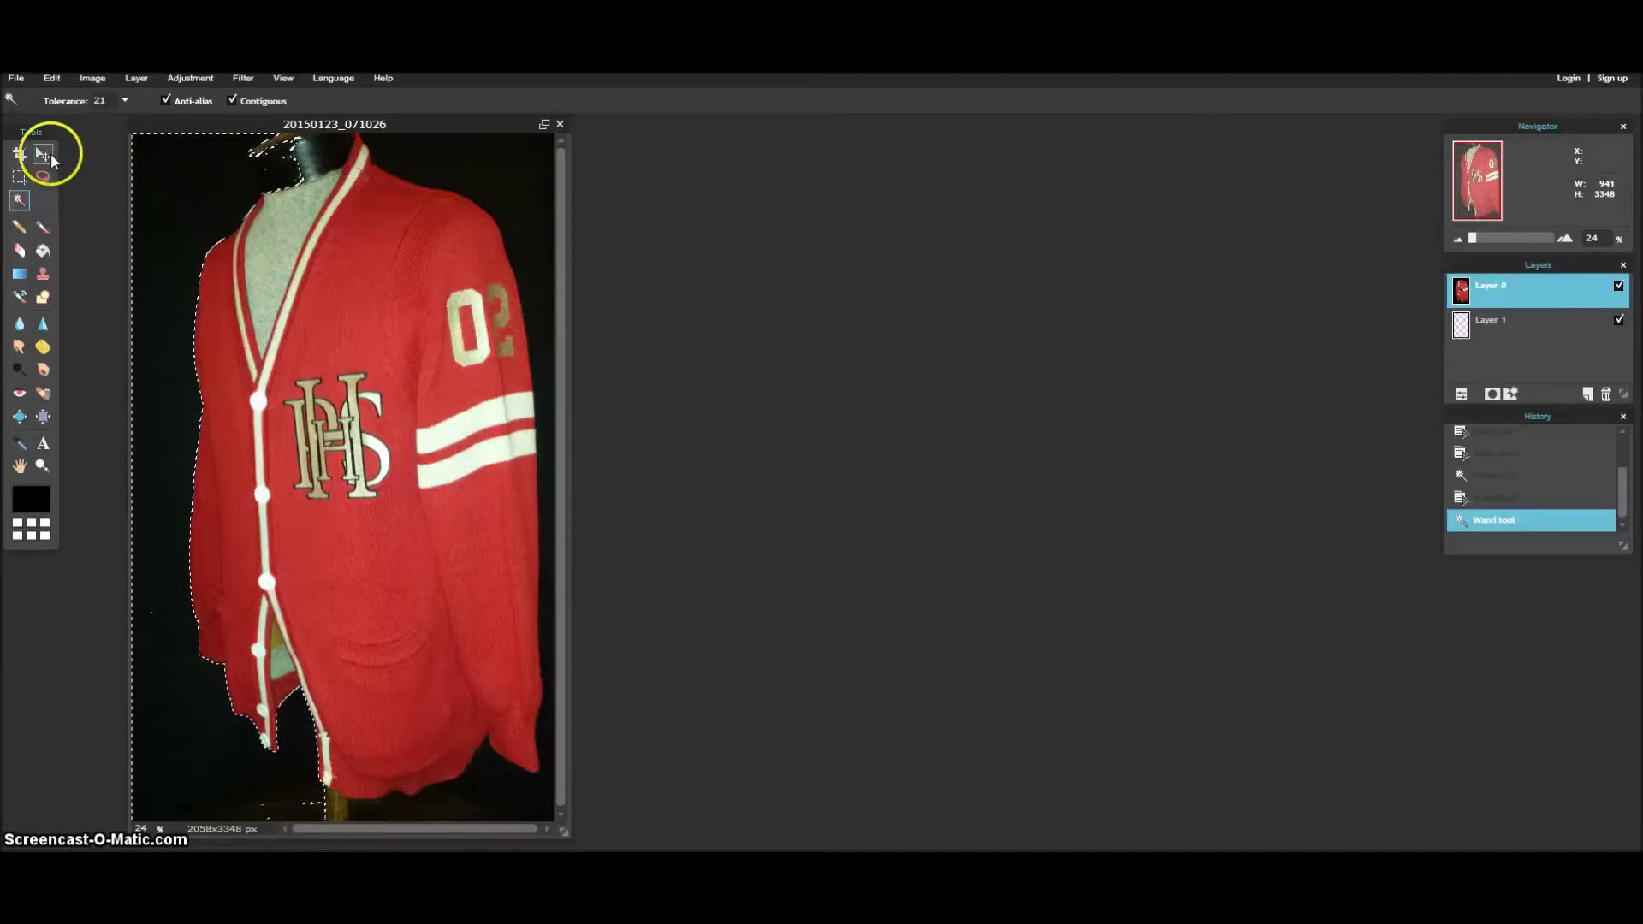
pyautogui.click(50, 155)
pyautogui.click(19, 199)
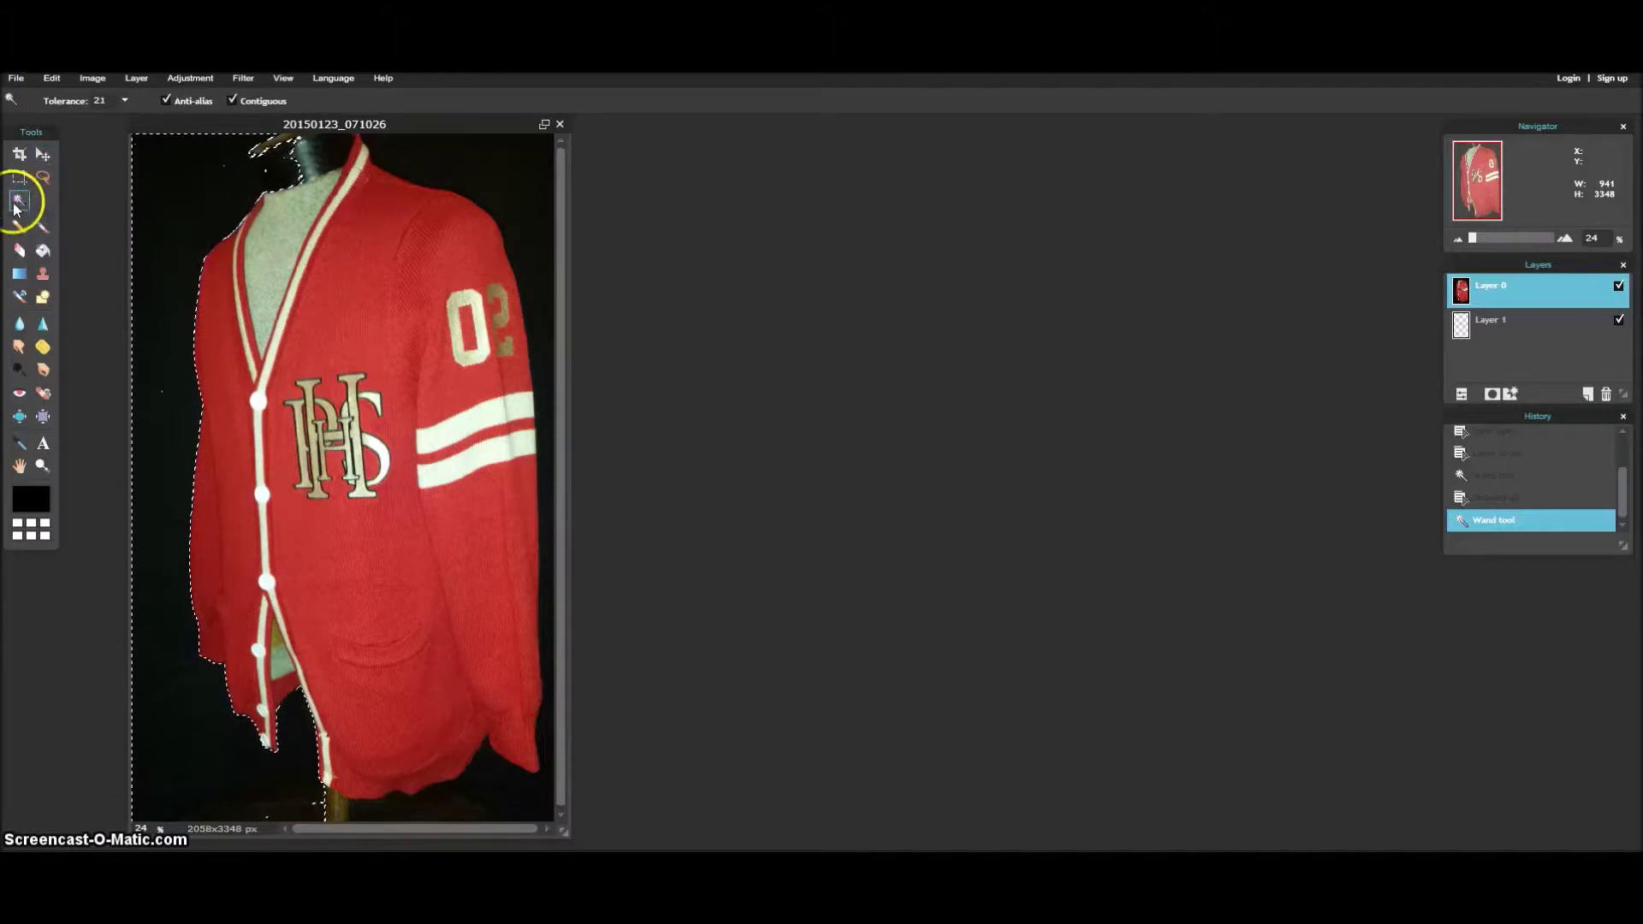
pyautogui.hotkey('ctrl', 'd')
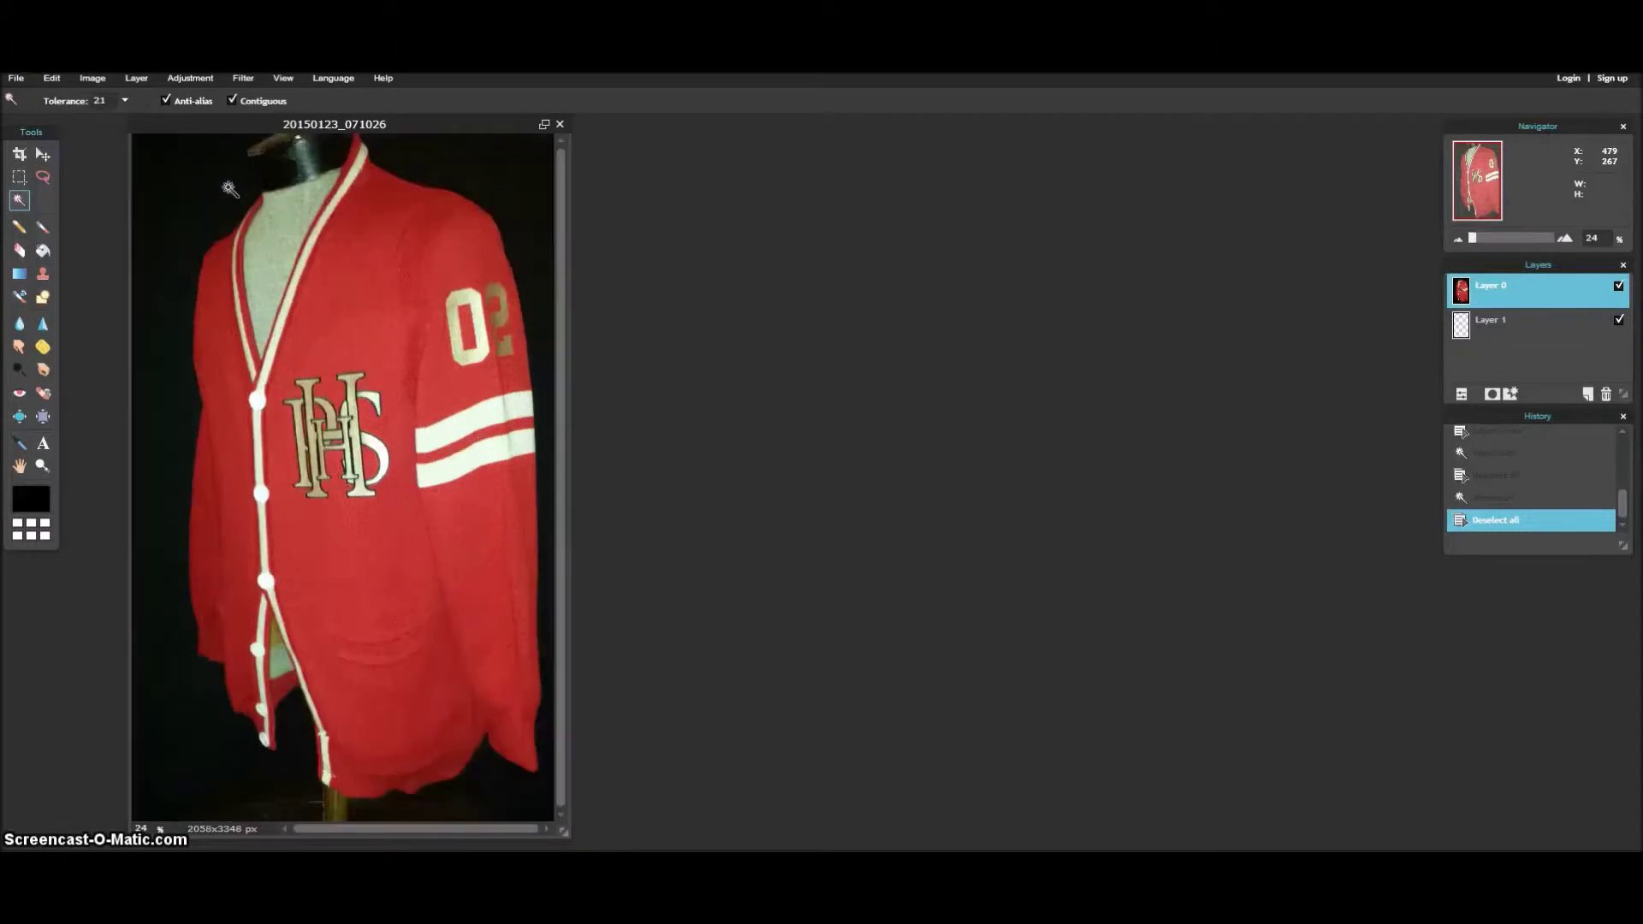
# Maximize the image window and clear the black background on both sides of the cardigan using Wand selections at tolerance 21.
pyautogui.click(543, 124)
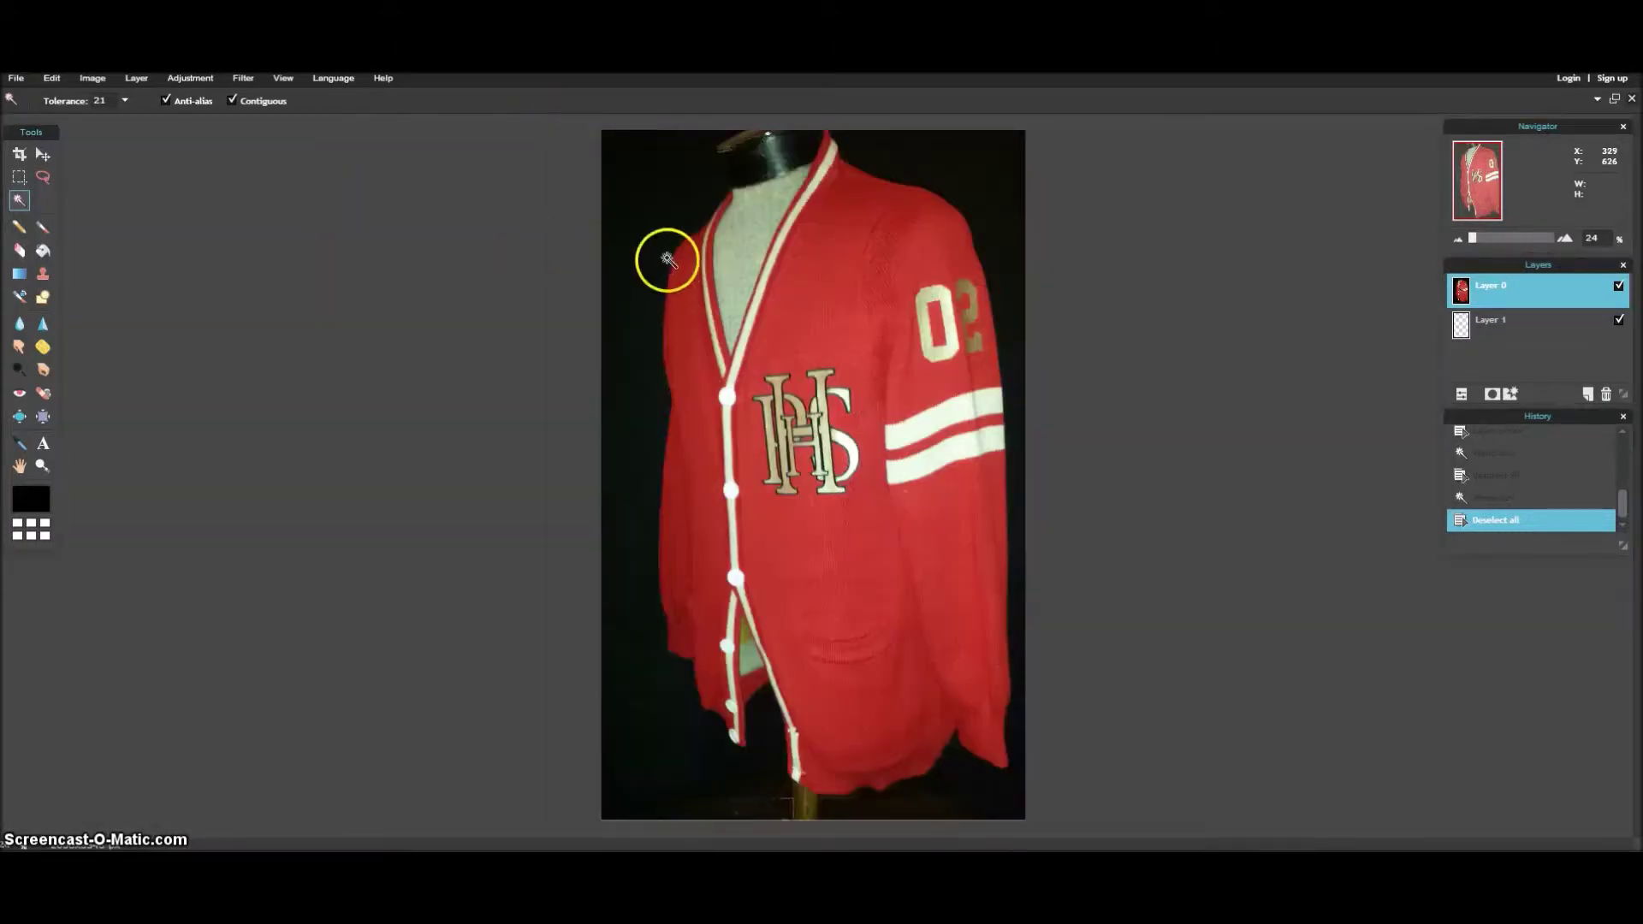
pyautogui.scroll(-3, 703, 177)
pyautogui.scroll(5, 712, 180)
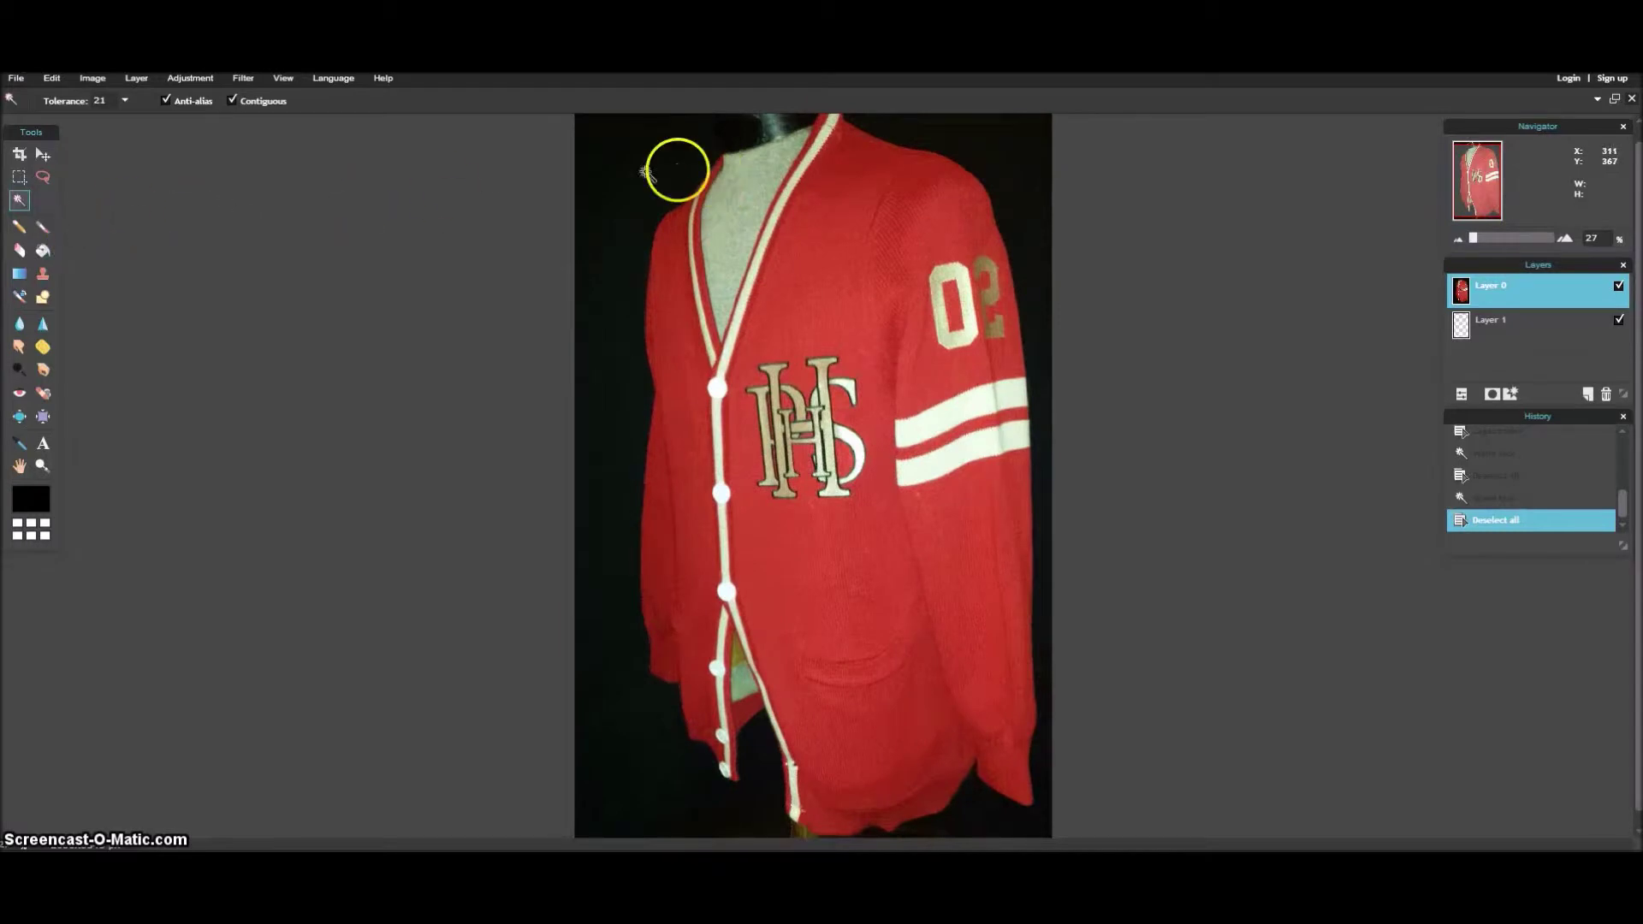
pyautogui.click(665, 171)
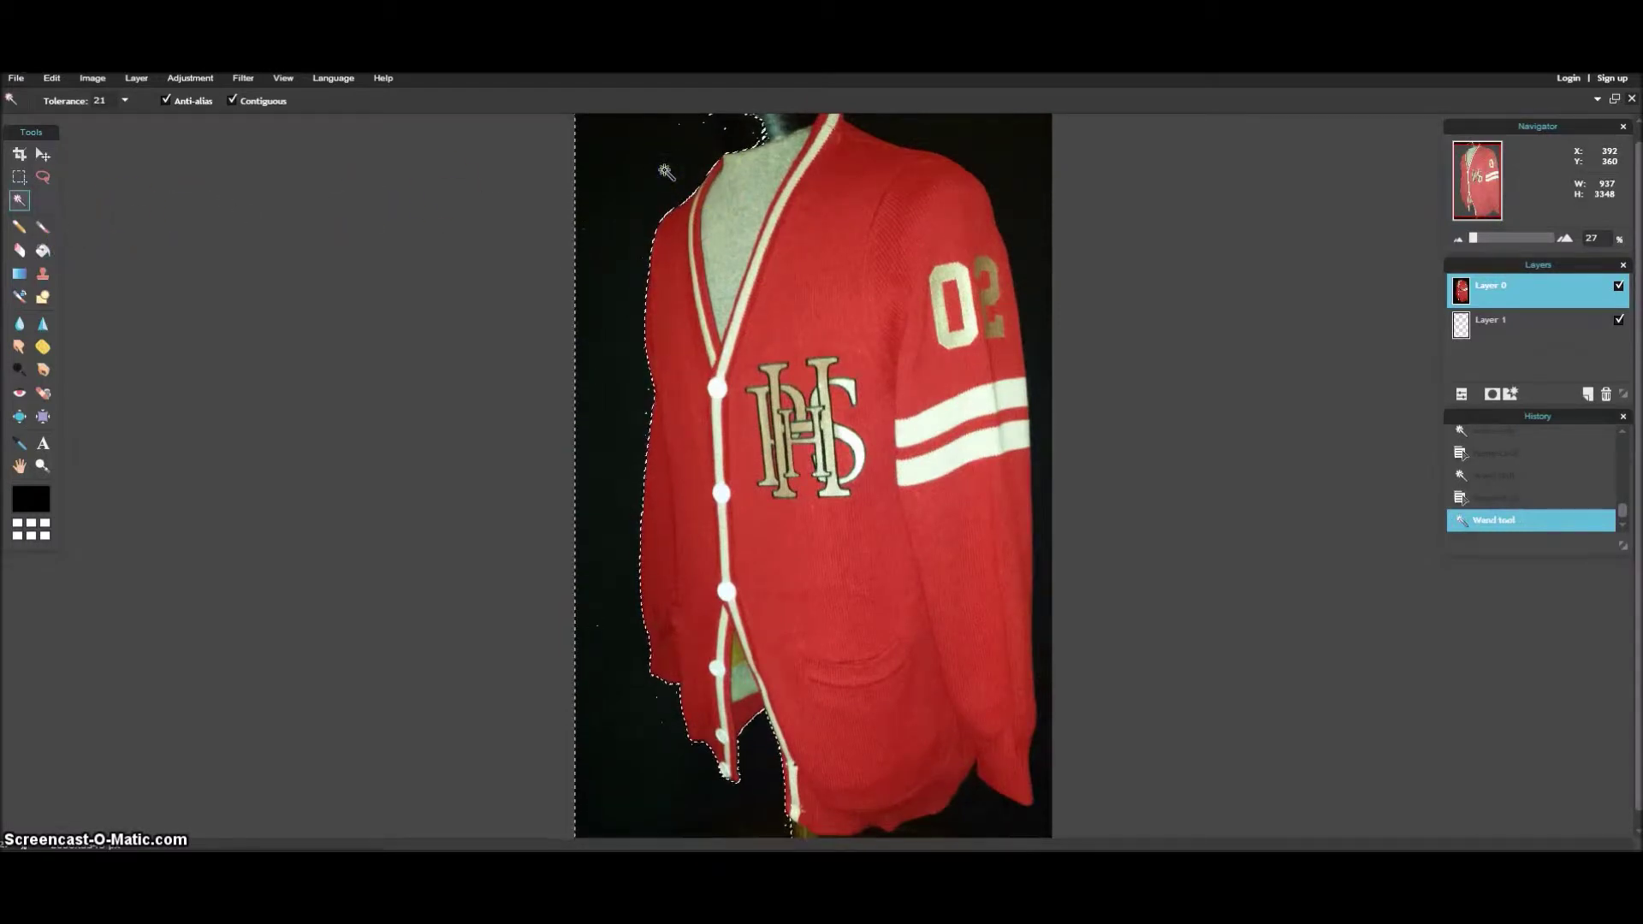
pyautogui.press('Delete')
pyautogui.click(630, 226)
pyautogui.click(635, 618)
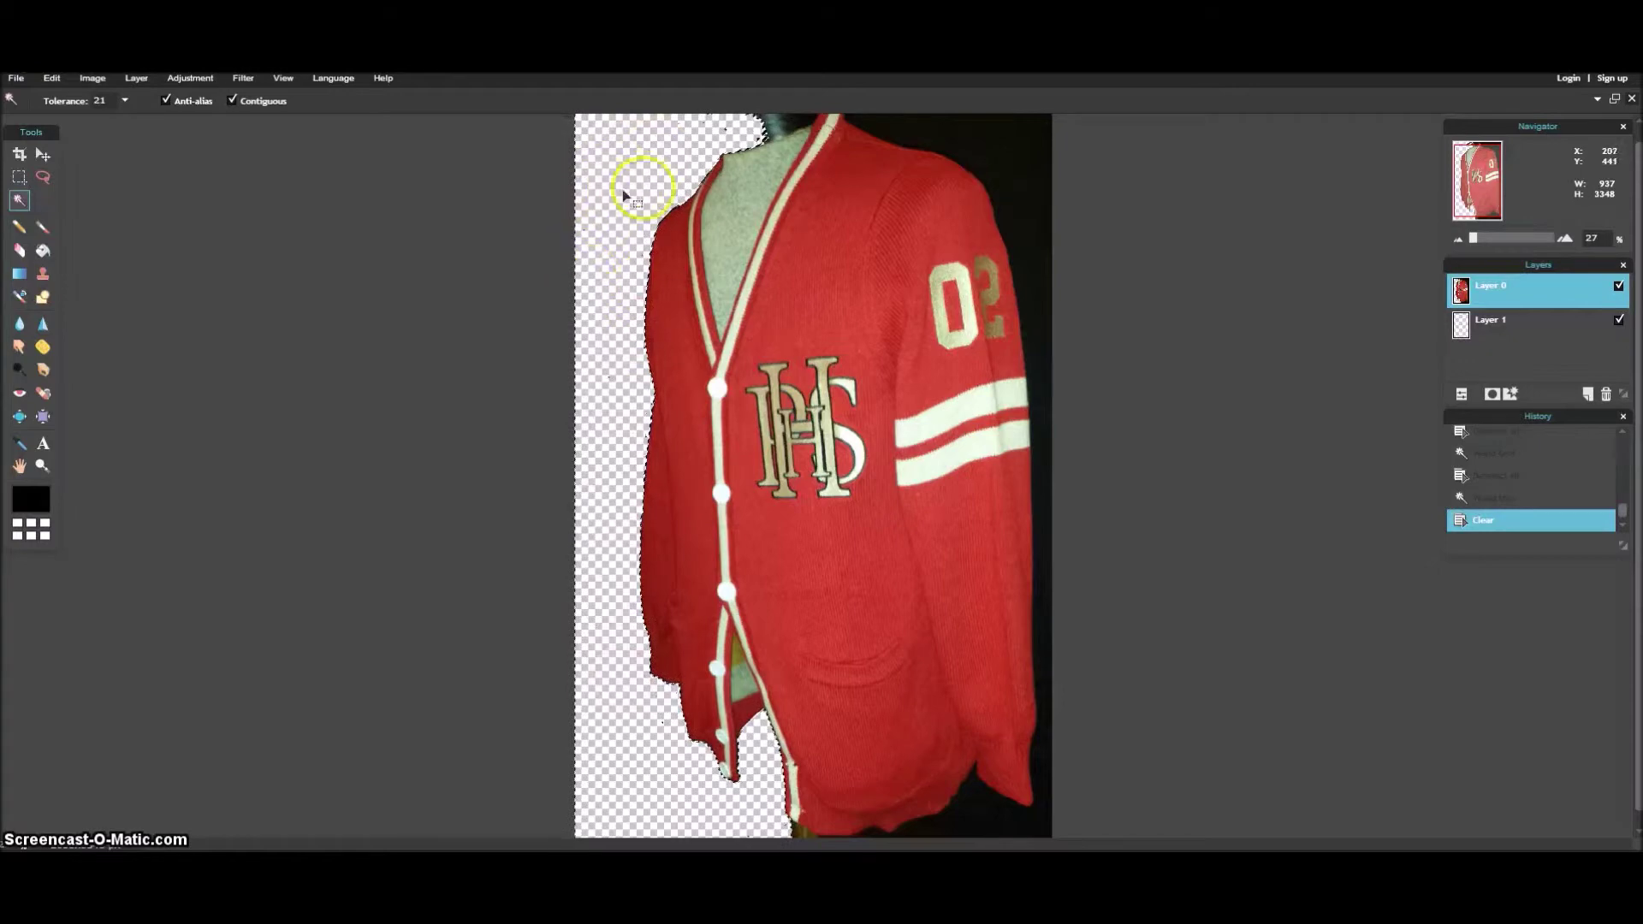
pyautogui.click(895, 132)
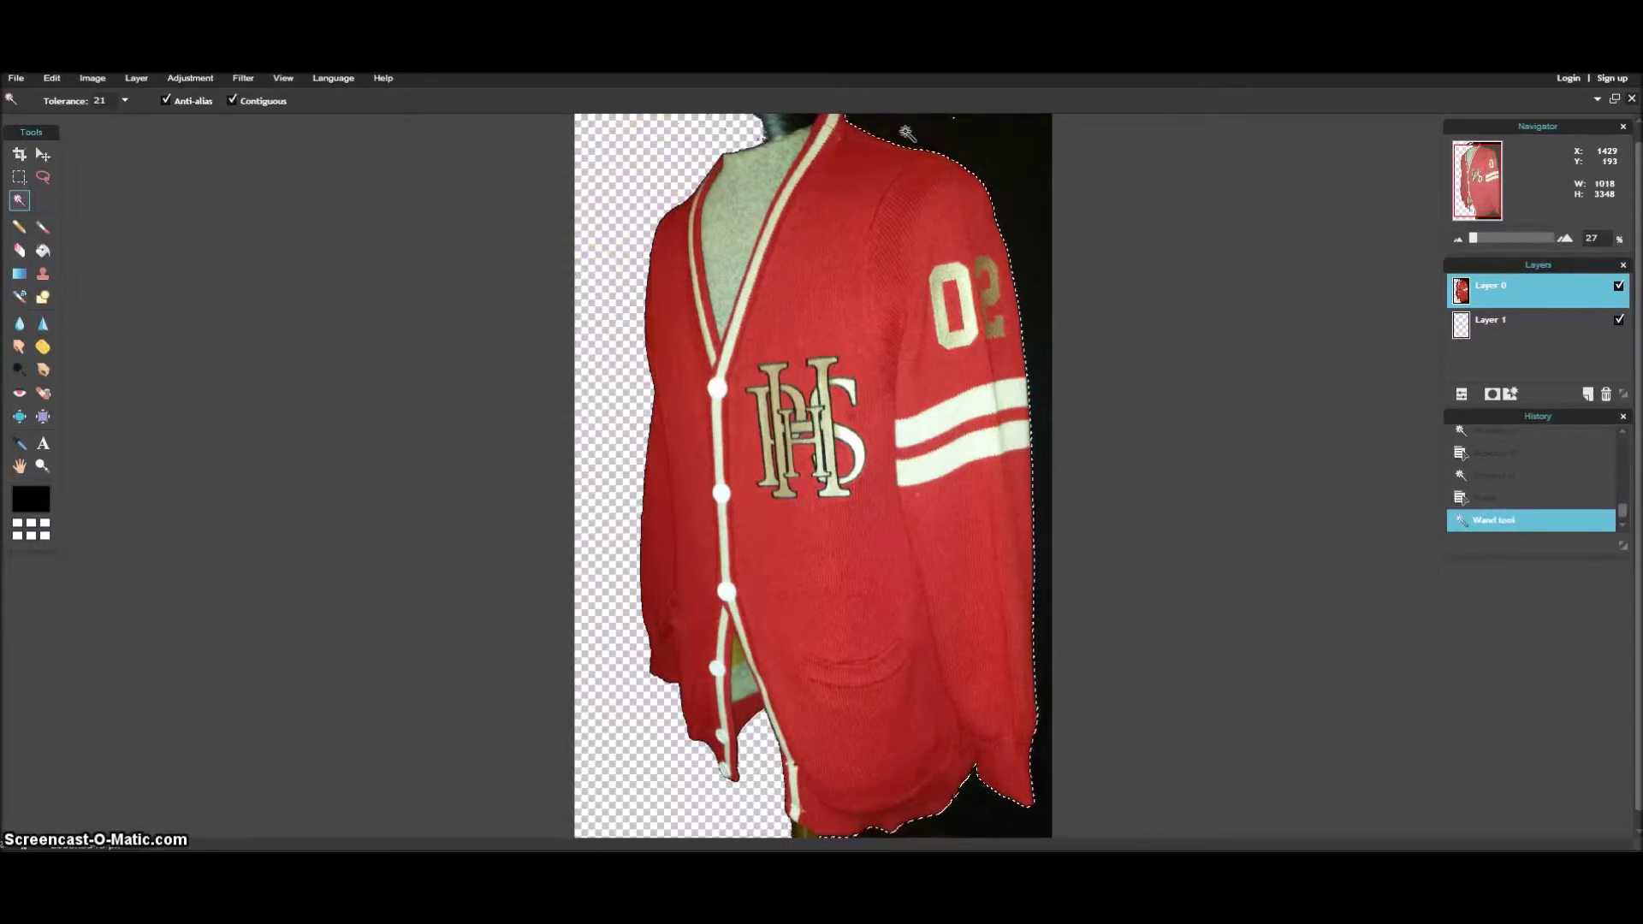
pyautogui.press('Delete')
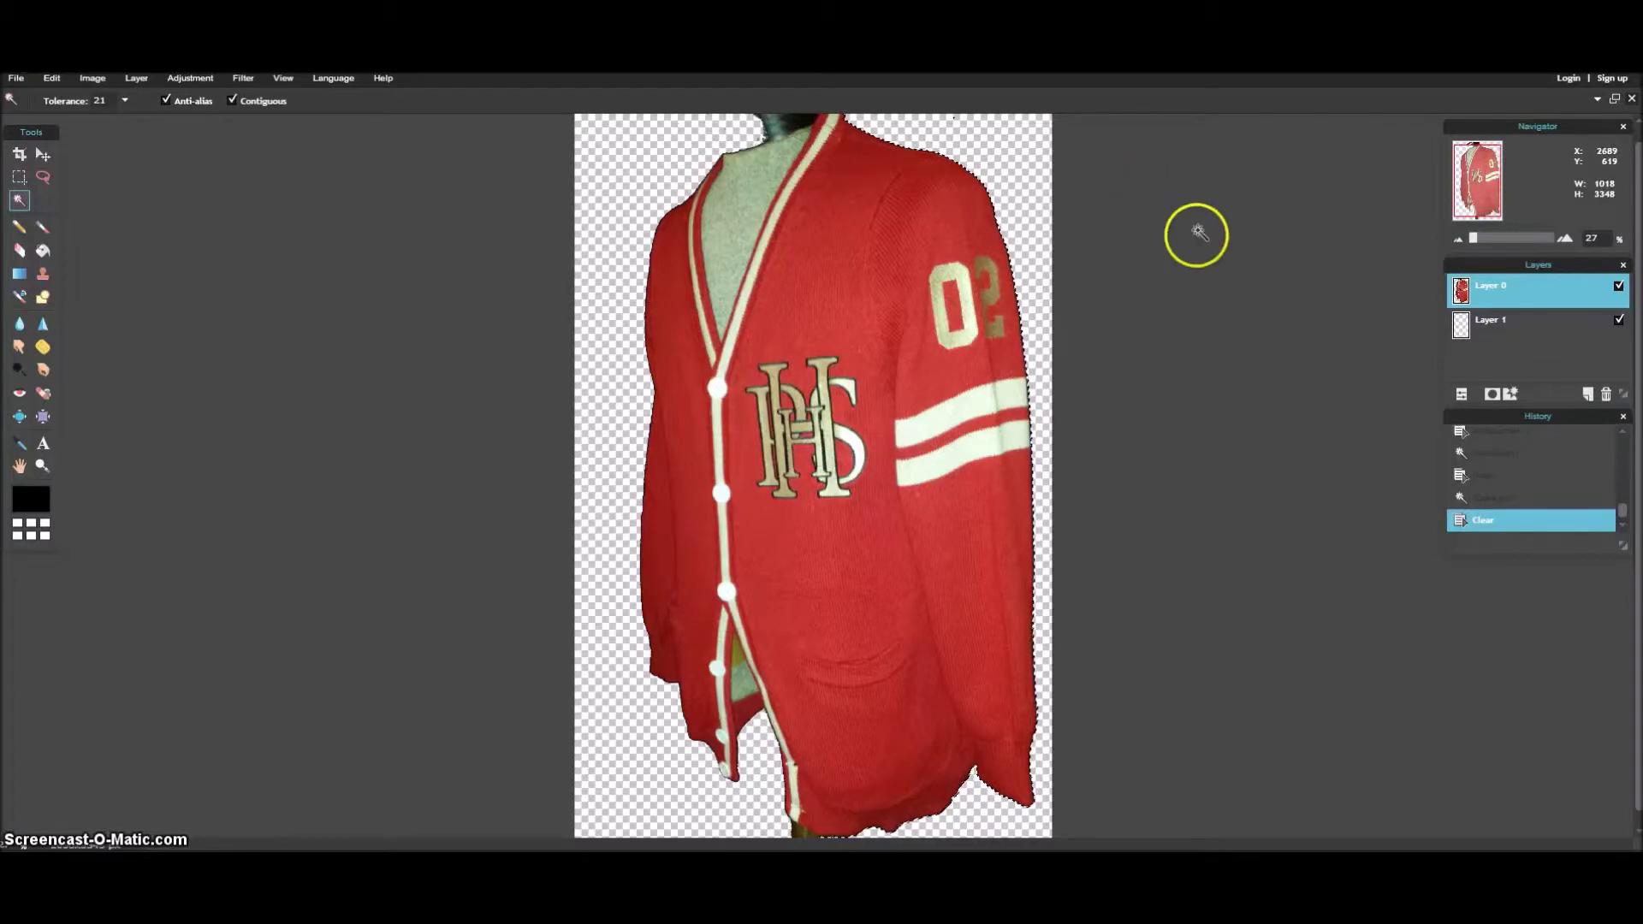
# Clear the dark parts of the mannequin's neck and of the stand below the cardigan with Wand selections, and deselect.
pyautogui.scroll(1, 932, 195)
pyautogui.scroll(-2, 851, 183)
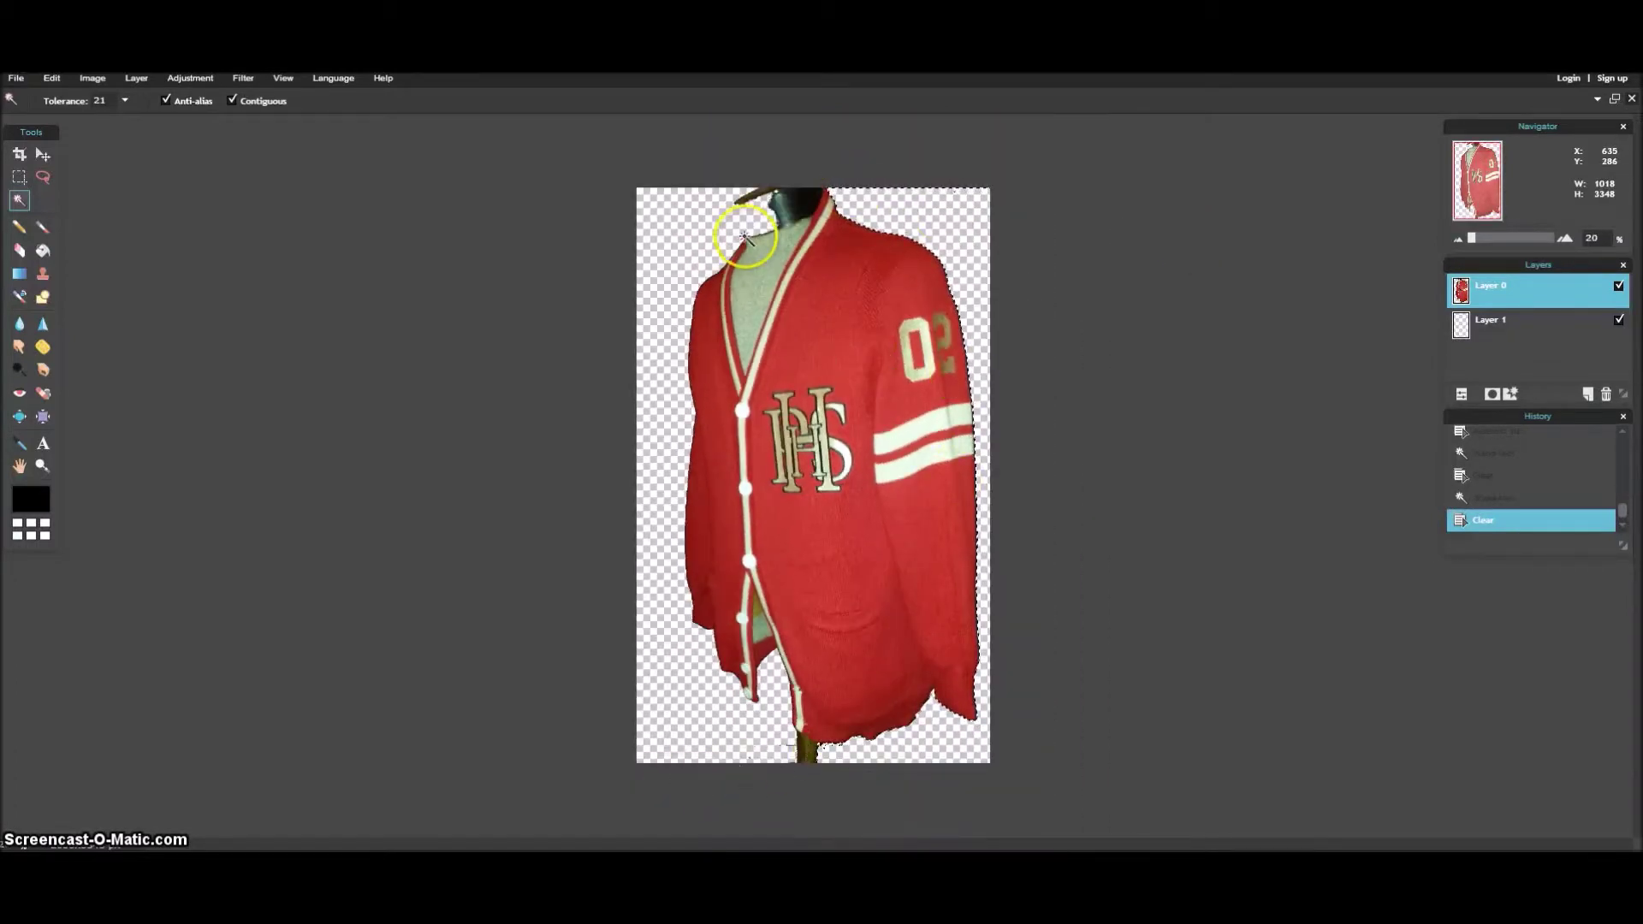
pyautogui.click(793, 203)
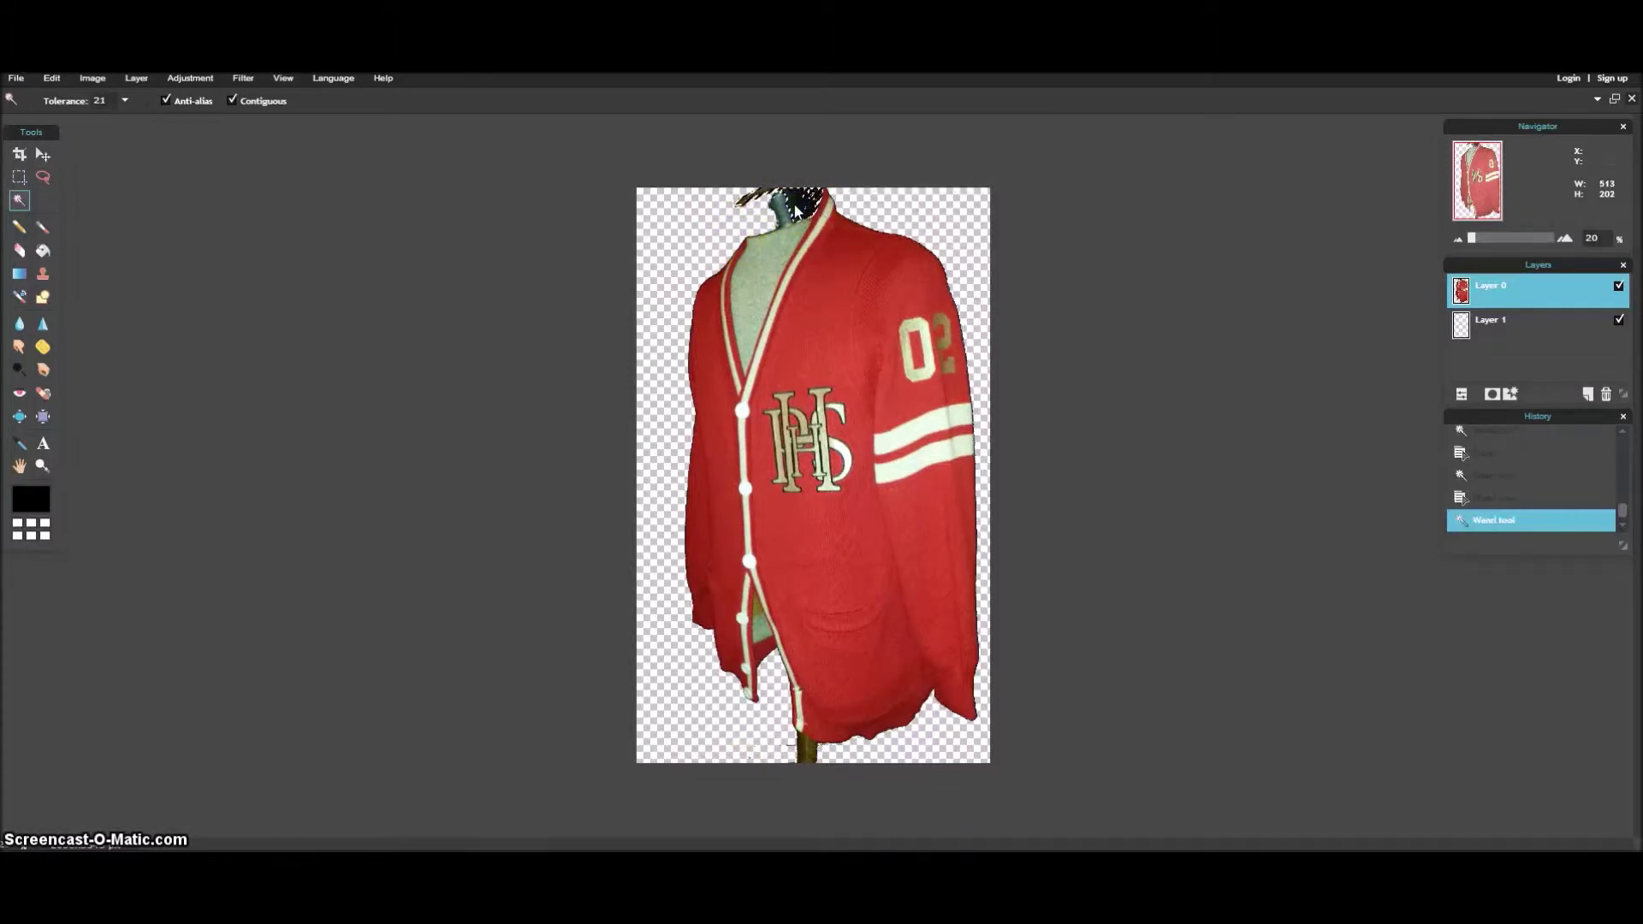
pyautogui.press('Delete')
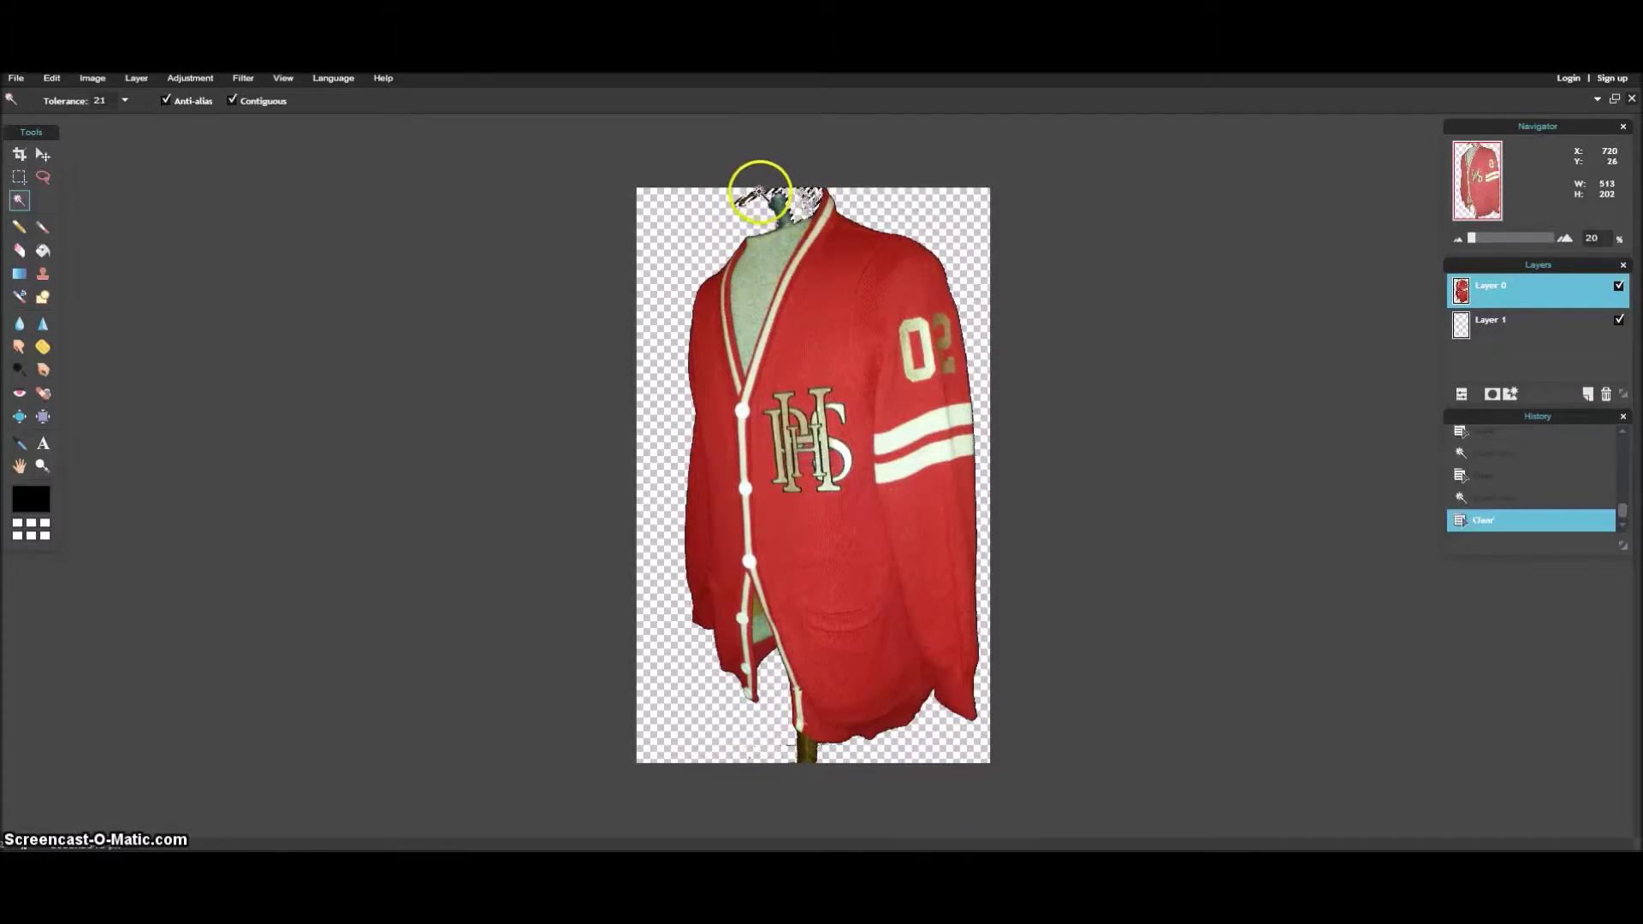
pyautogui.click(807, 751)
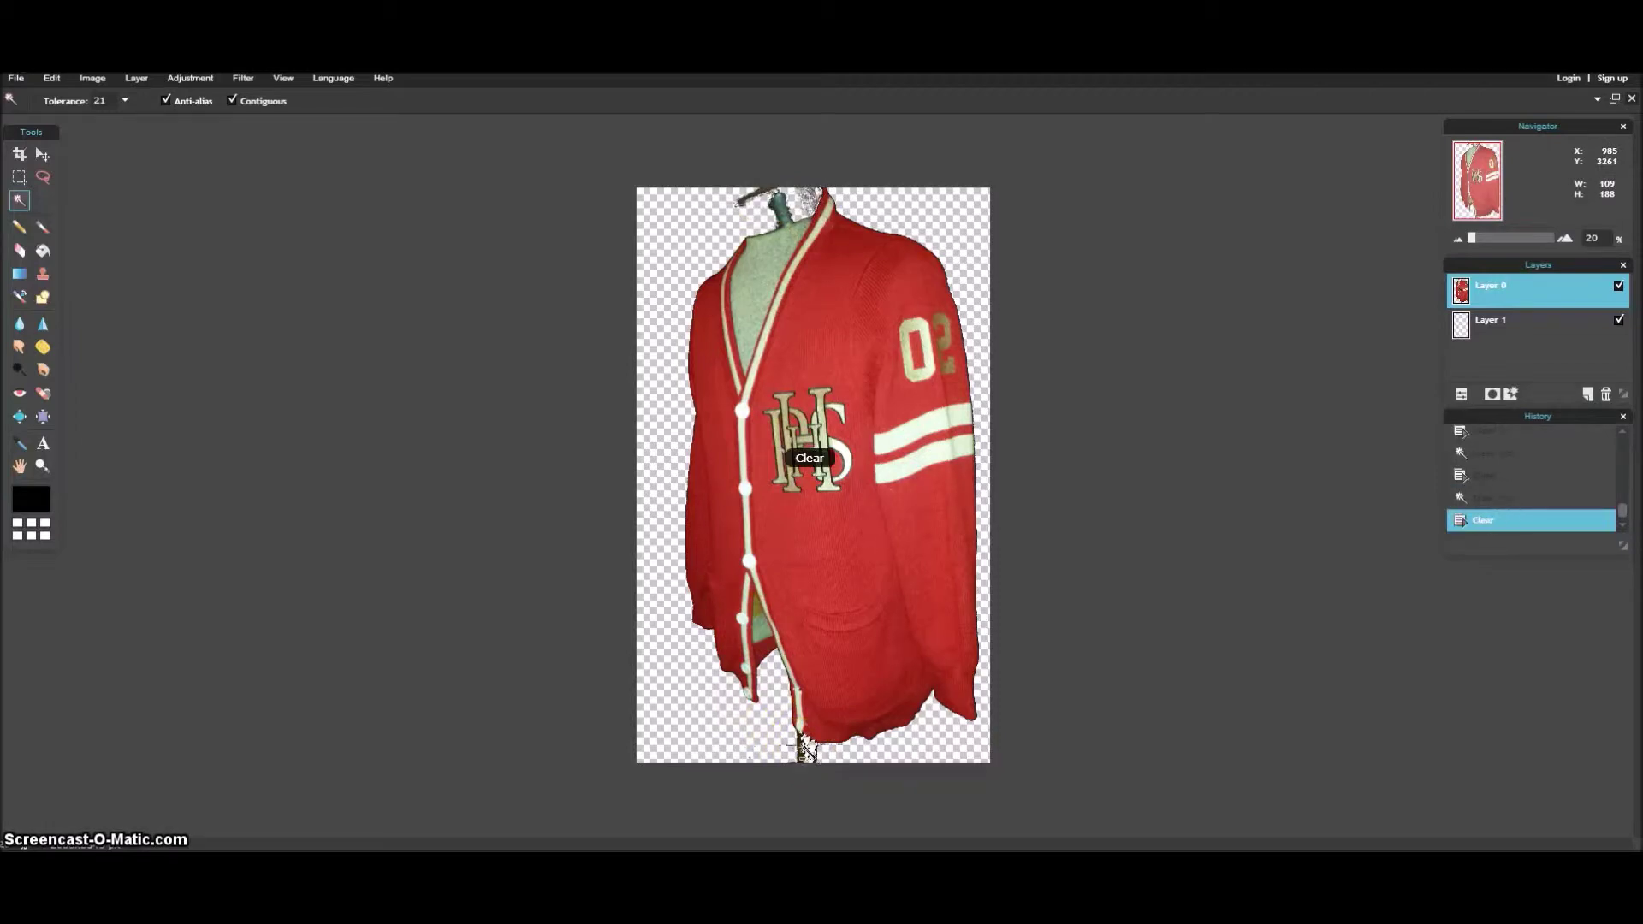
pyautogui.hotkey('ctrl', 'd')
# Erase leftover bits above the collar and around the mannequin's neck using the Eraser with the square 61 brush.
pyautogui.click(22, 256)
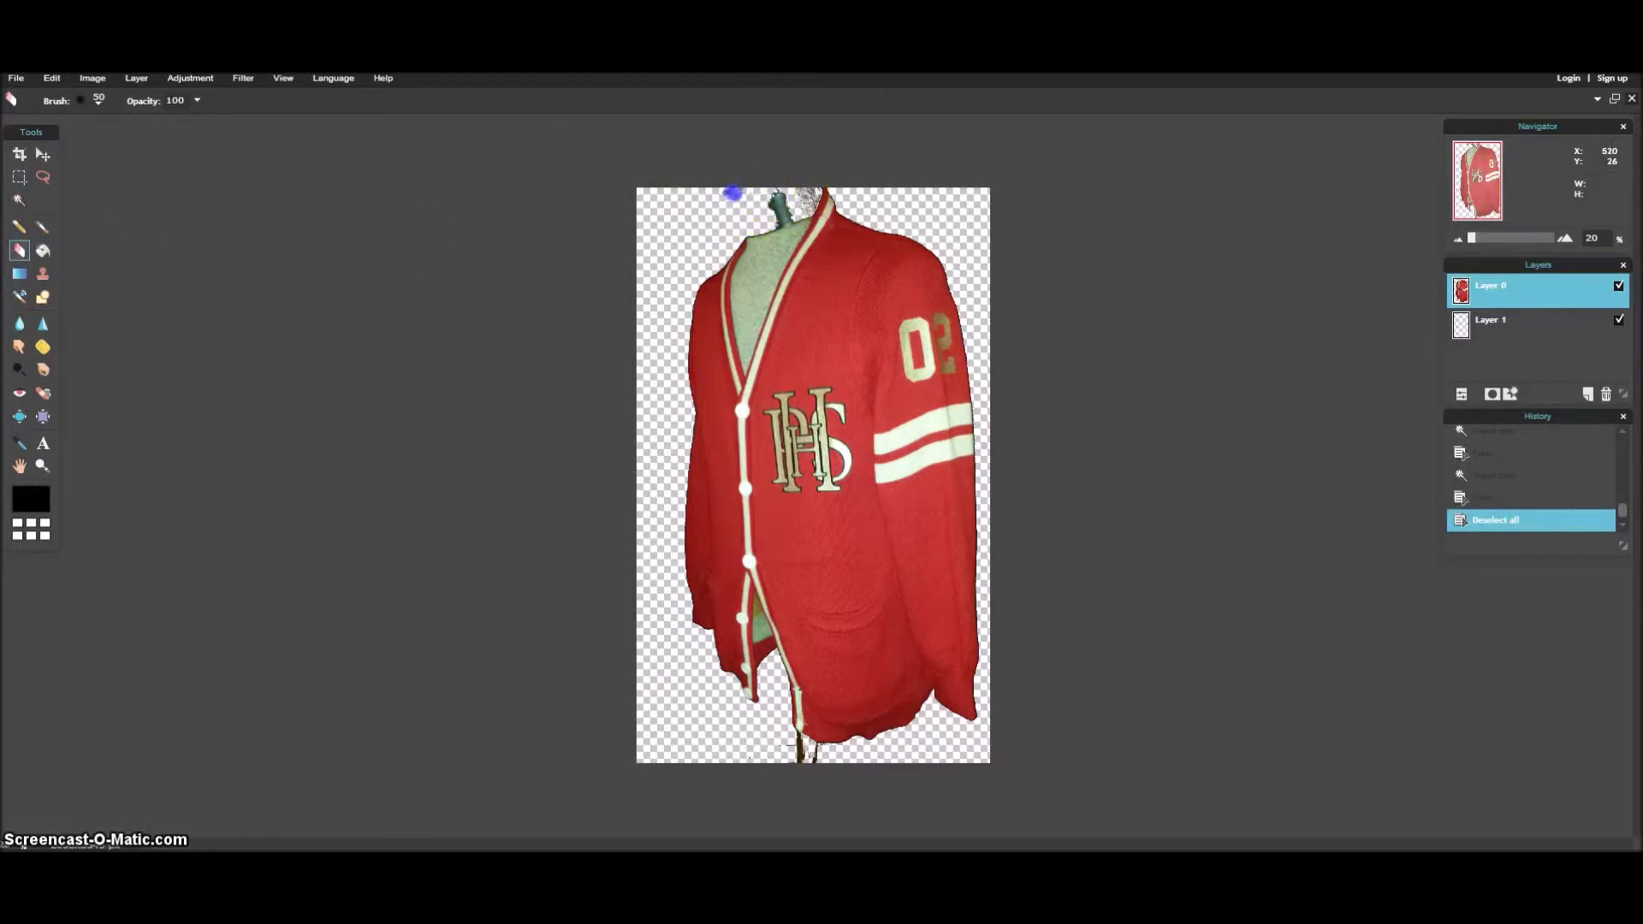
pyautogui.click(98, 100)
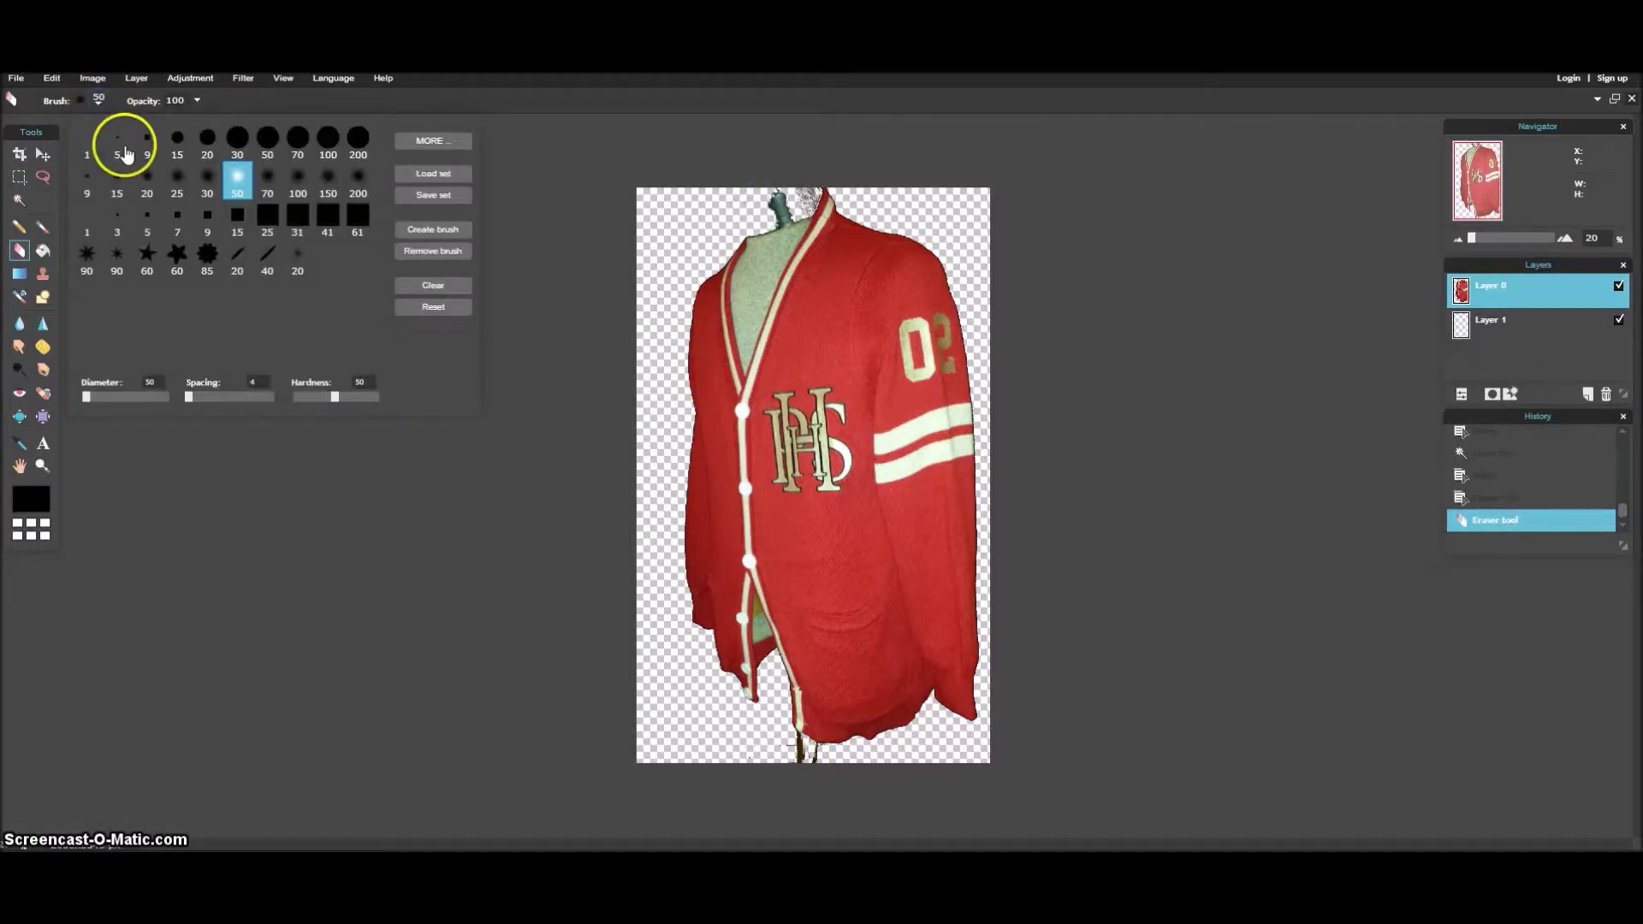
pyautogui.click(358, 216)
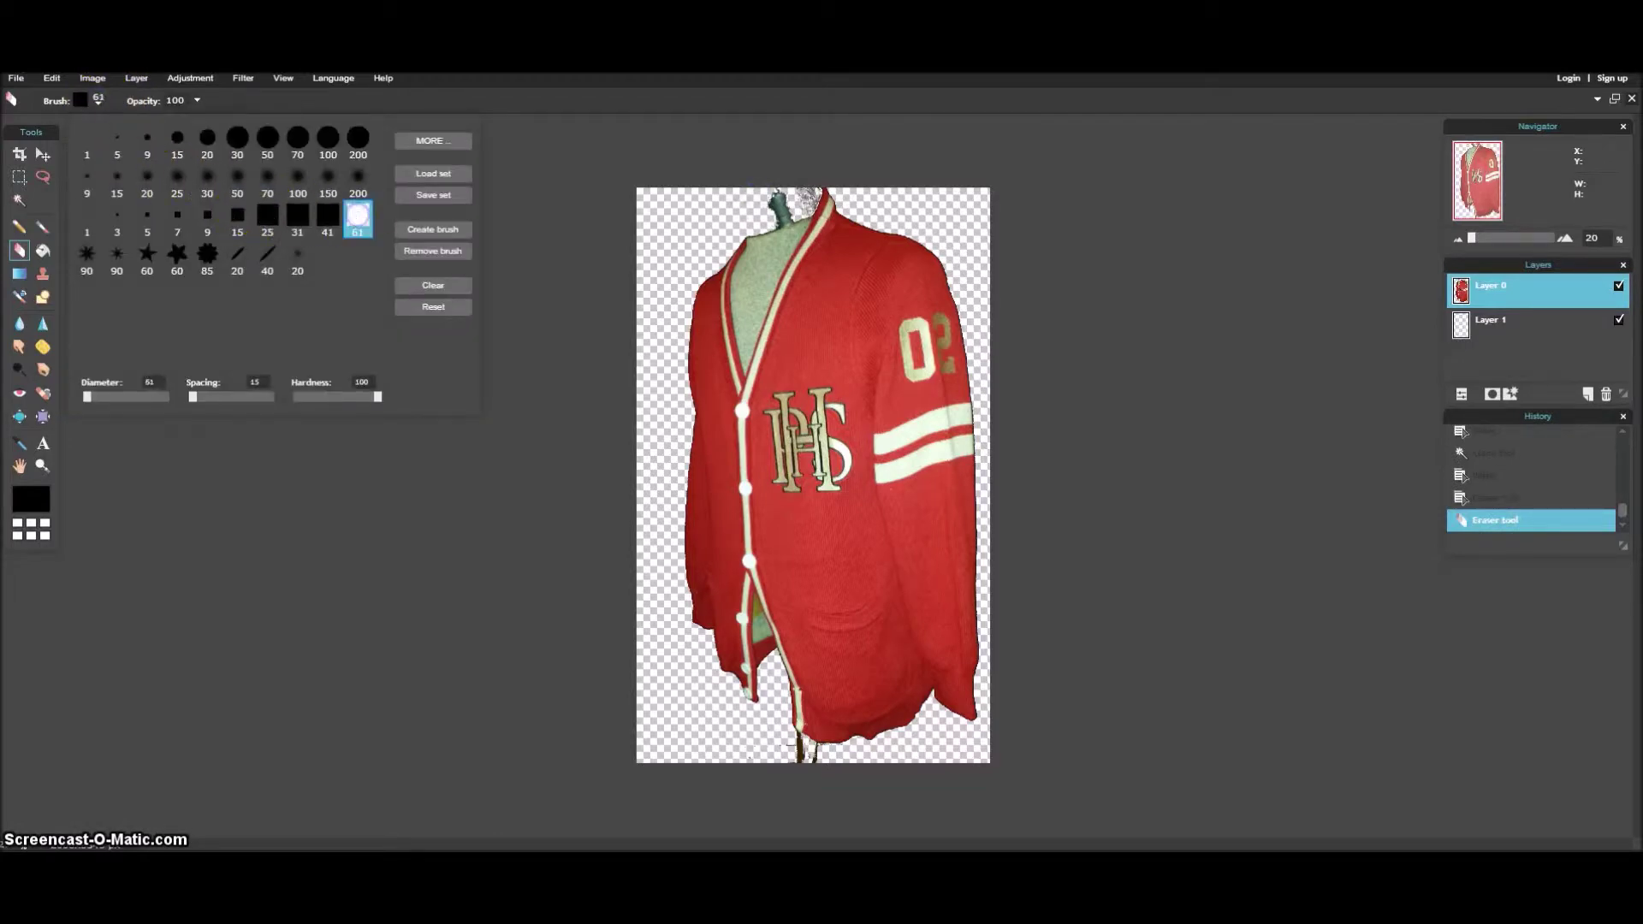
pyautogui.click(771, 206)
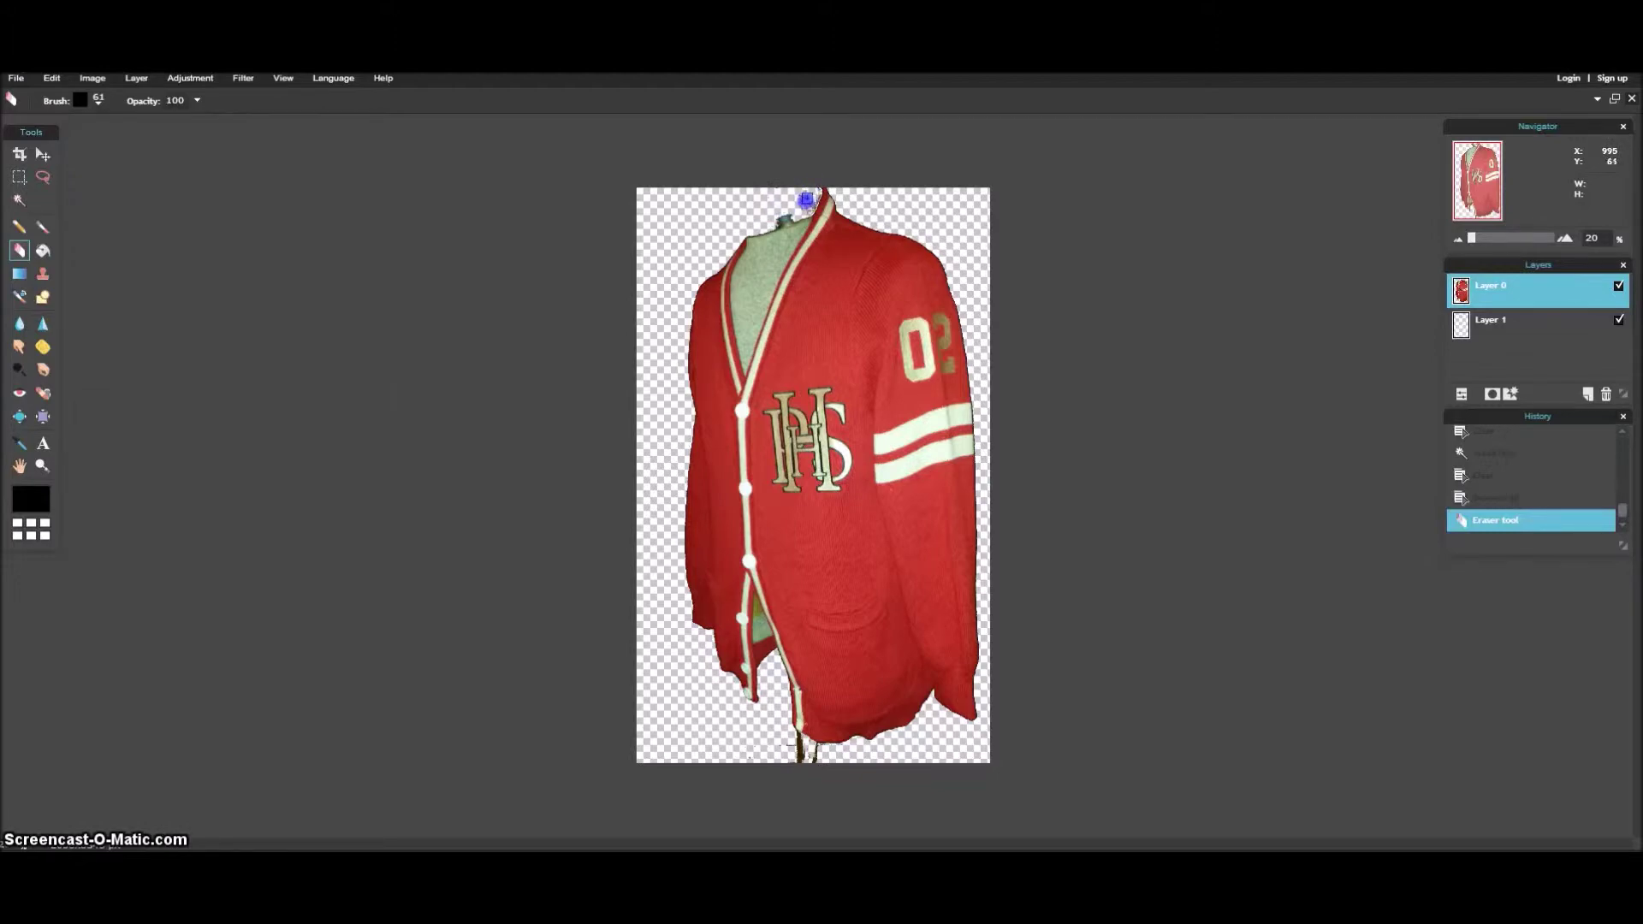
pyautogui.click(773, 192)
pyautogui.scroll(2, 796, 213)
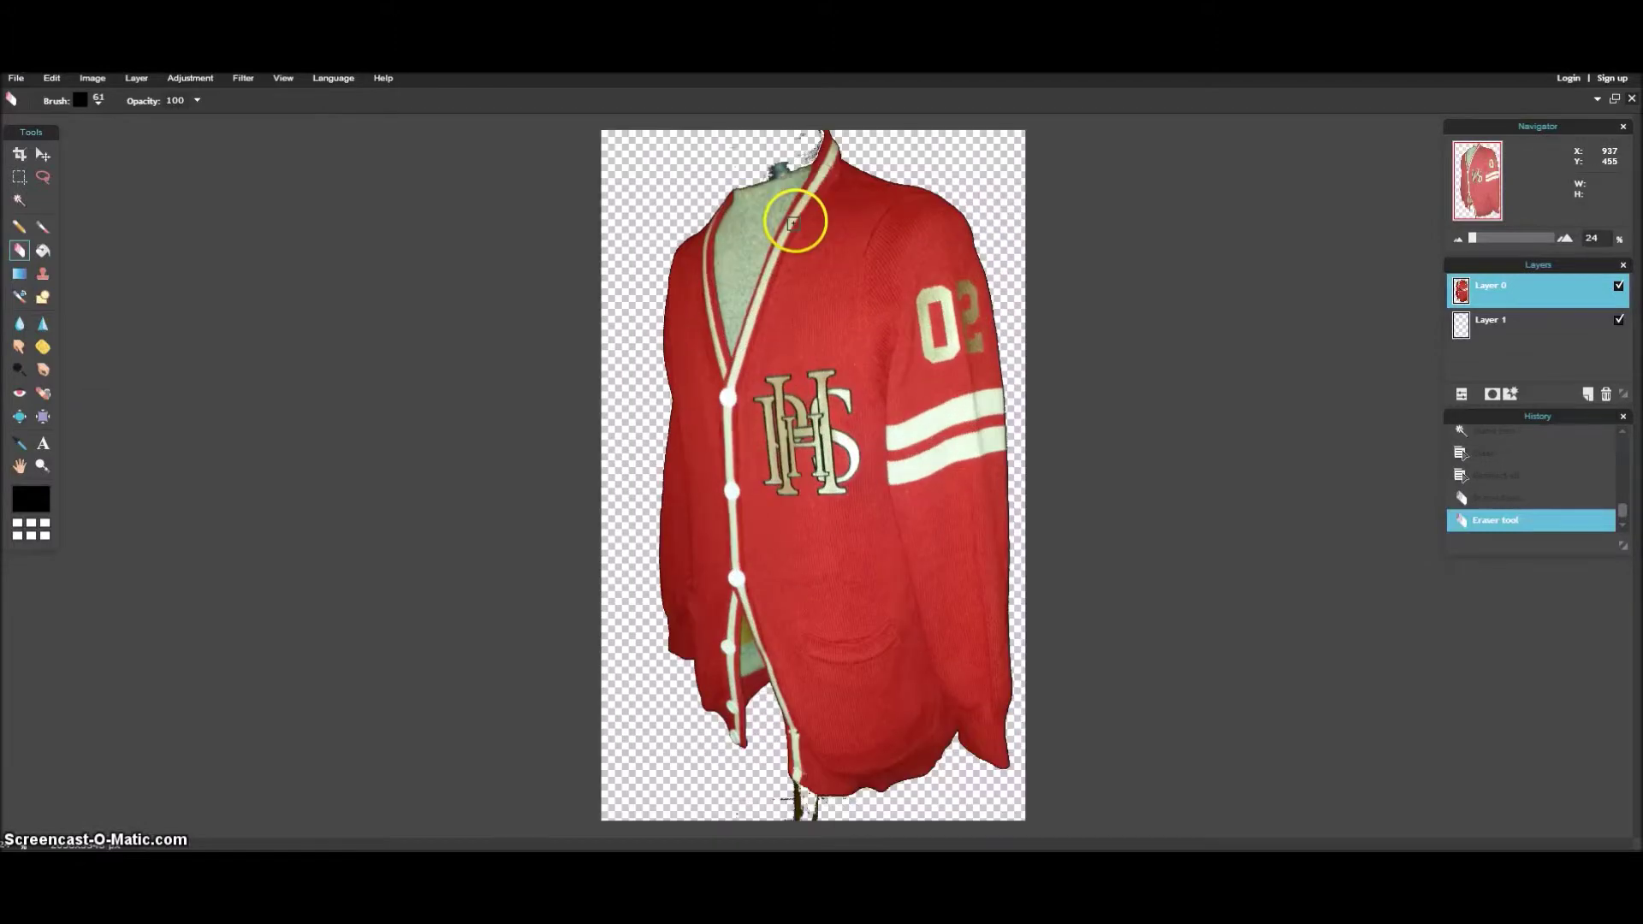
pyautogui.scroll(-1, 749, 124)
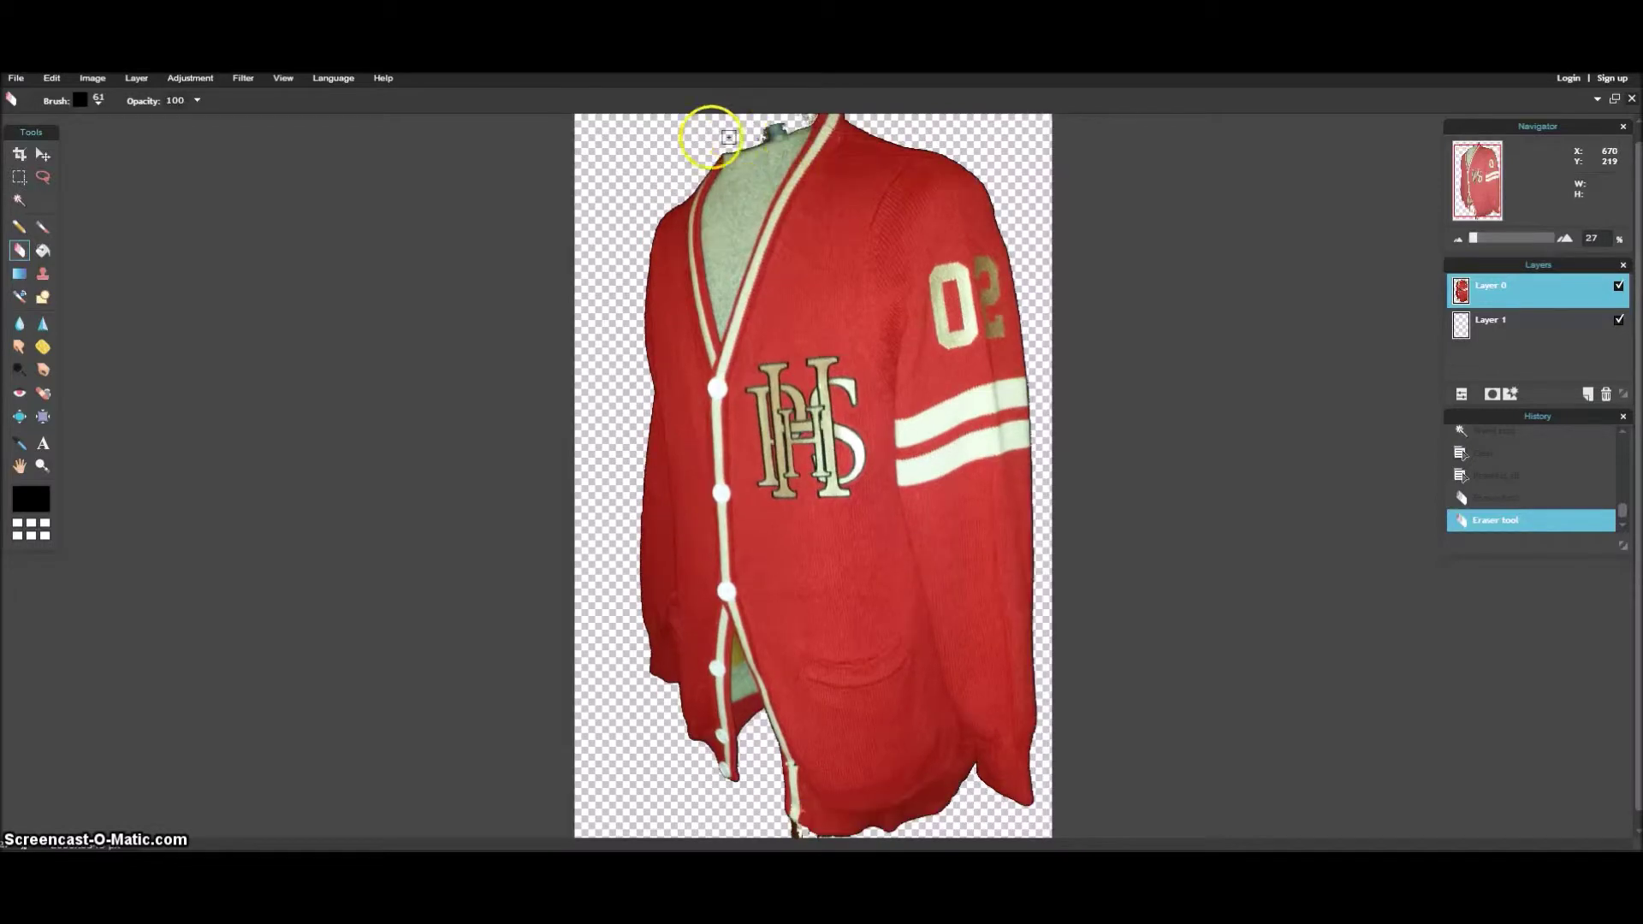
# Reposition the cardigan layer slightly on the canvas with the Move tool.
pyautogui.click(43, 156)
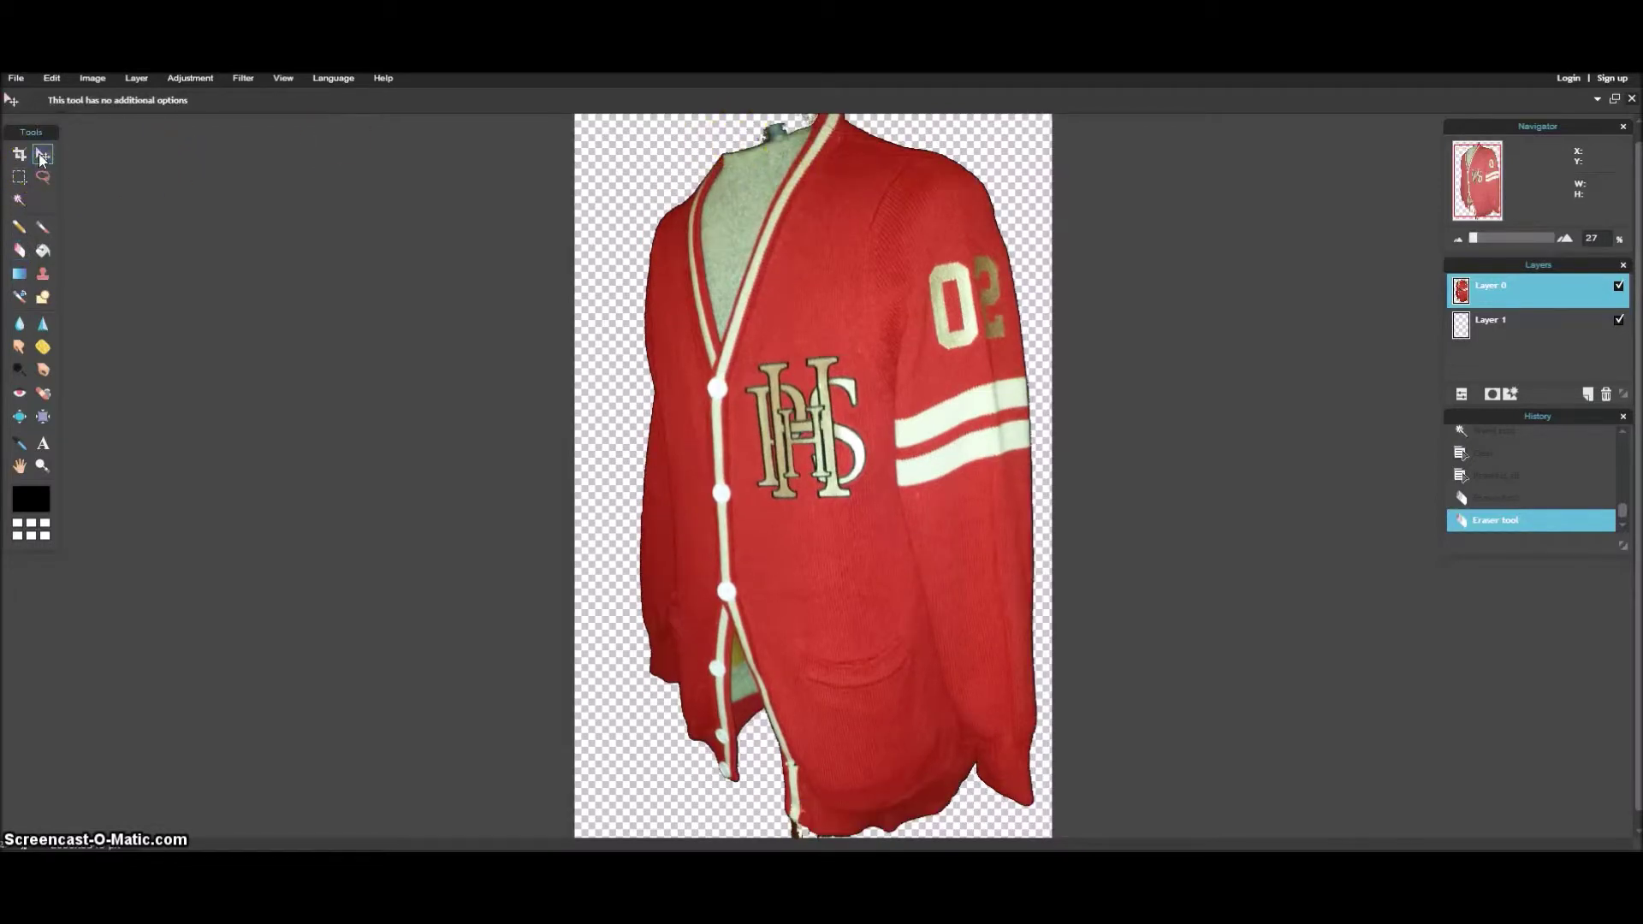
pyautogui.moveTo(770, 141)
pyautogui.mouseDown()
pyautogui.moveTo(764, 225)
pyautogui.moveTo(766, 133)
pyautogui.moveTo(772, 148)
pyautogui.mouseUp()
pyautogui.scroll(1, 772, 148)
pyautogui.scroll(-2, 774, 150)
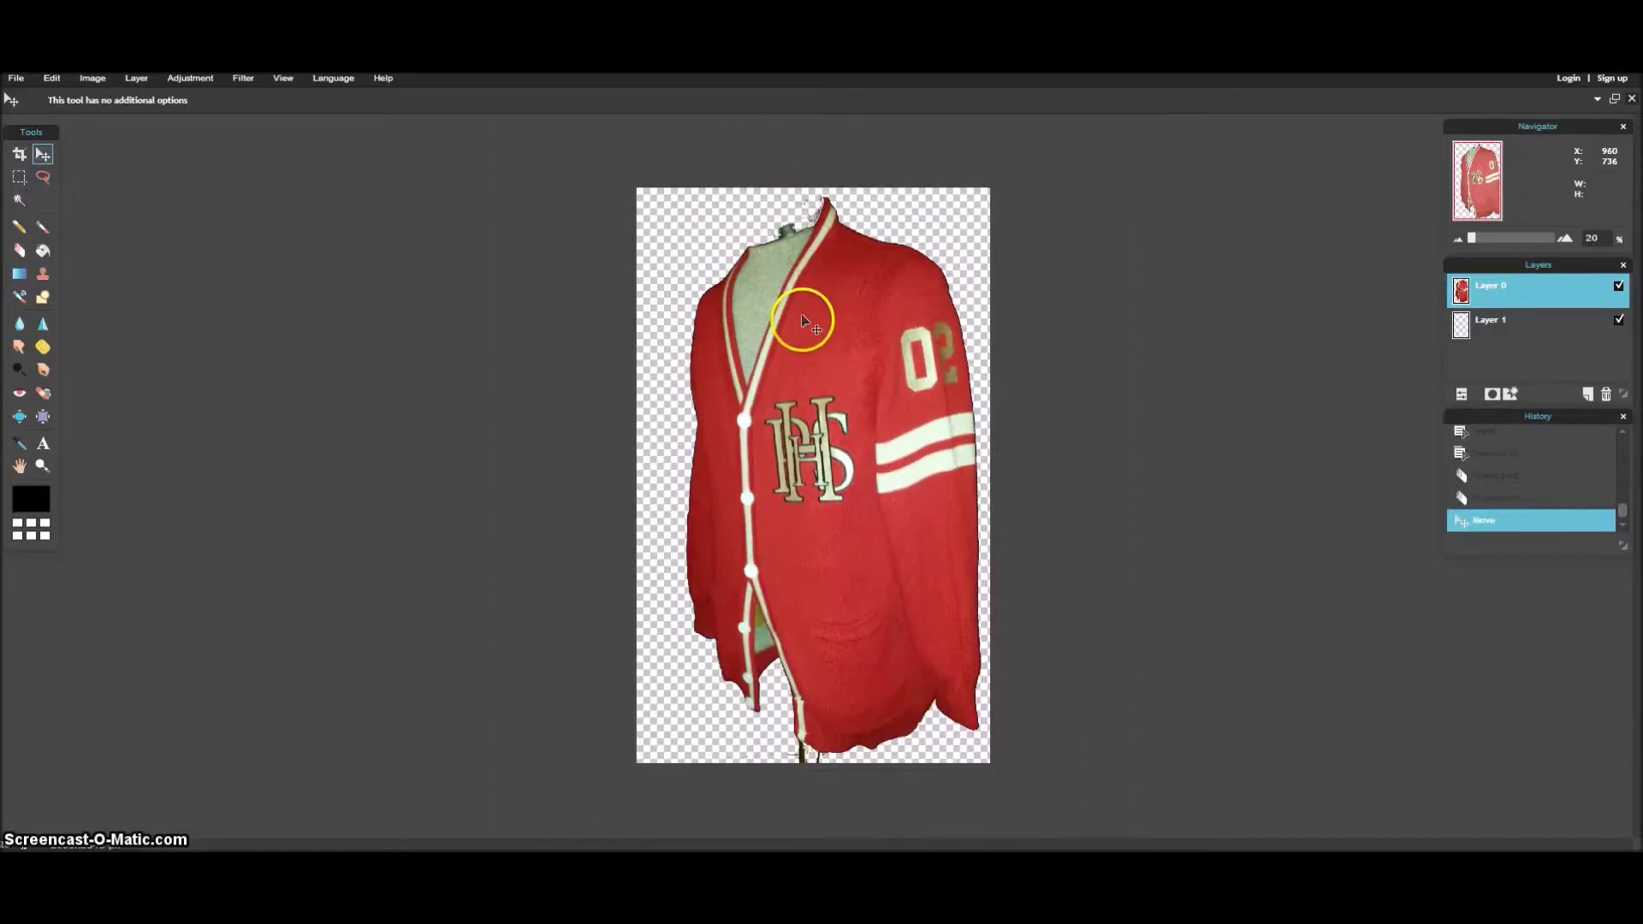
pyautogui.moveTo(1089, 283)
pyautogui.mouseDown()
pyautogui.moveTo(1181, 330)
pyautogui.moveTo(1163, 286)
pyautogui.moveTo(1188, 283)
pyautogui.mouseUp()
# Erase the remaining mannequin neck along the collar and the stand remnants below the cardigan's hem.
pyautogui.click(18, 250)
pyautogui.moveTo(755, 218); pyautogui.dragTo(794, 216)
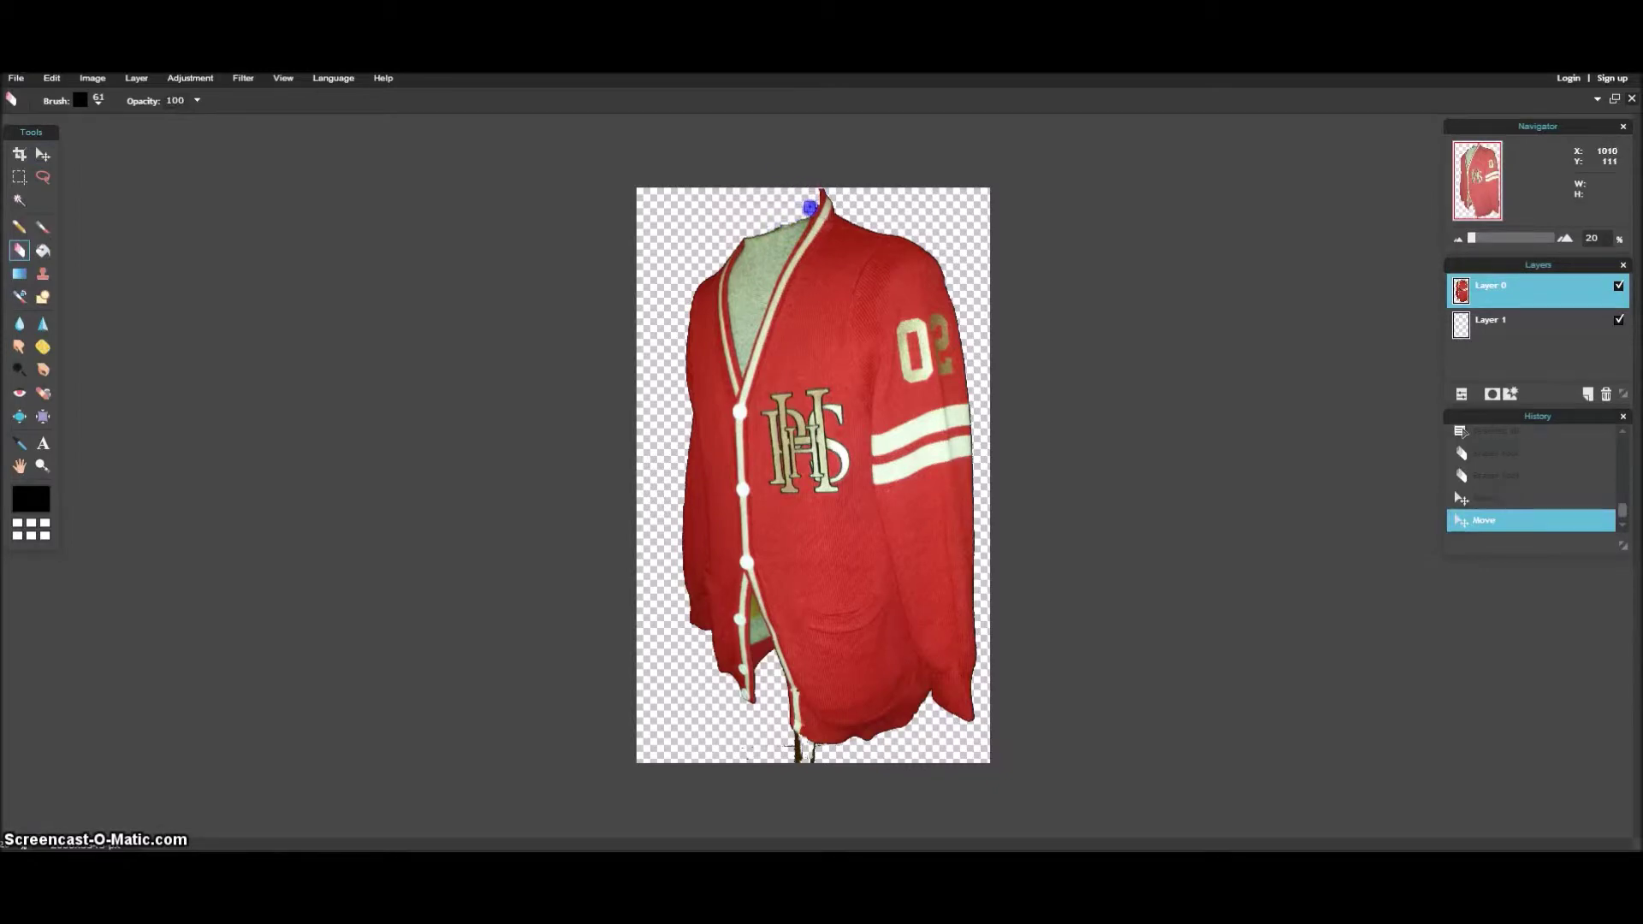
pyautogui.moveTo(696, 570); pyautogui.dragTo(764, 764)
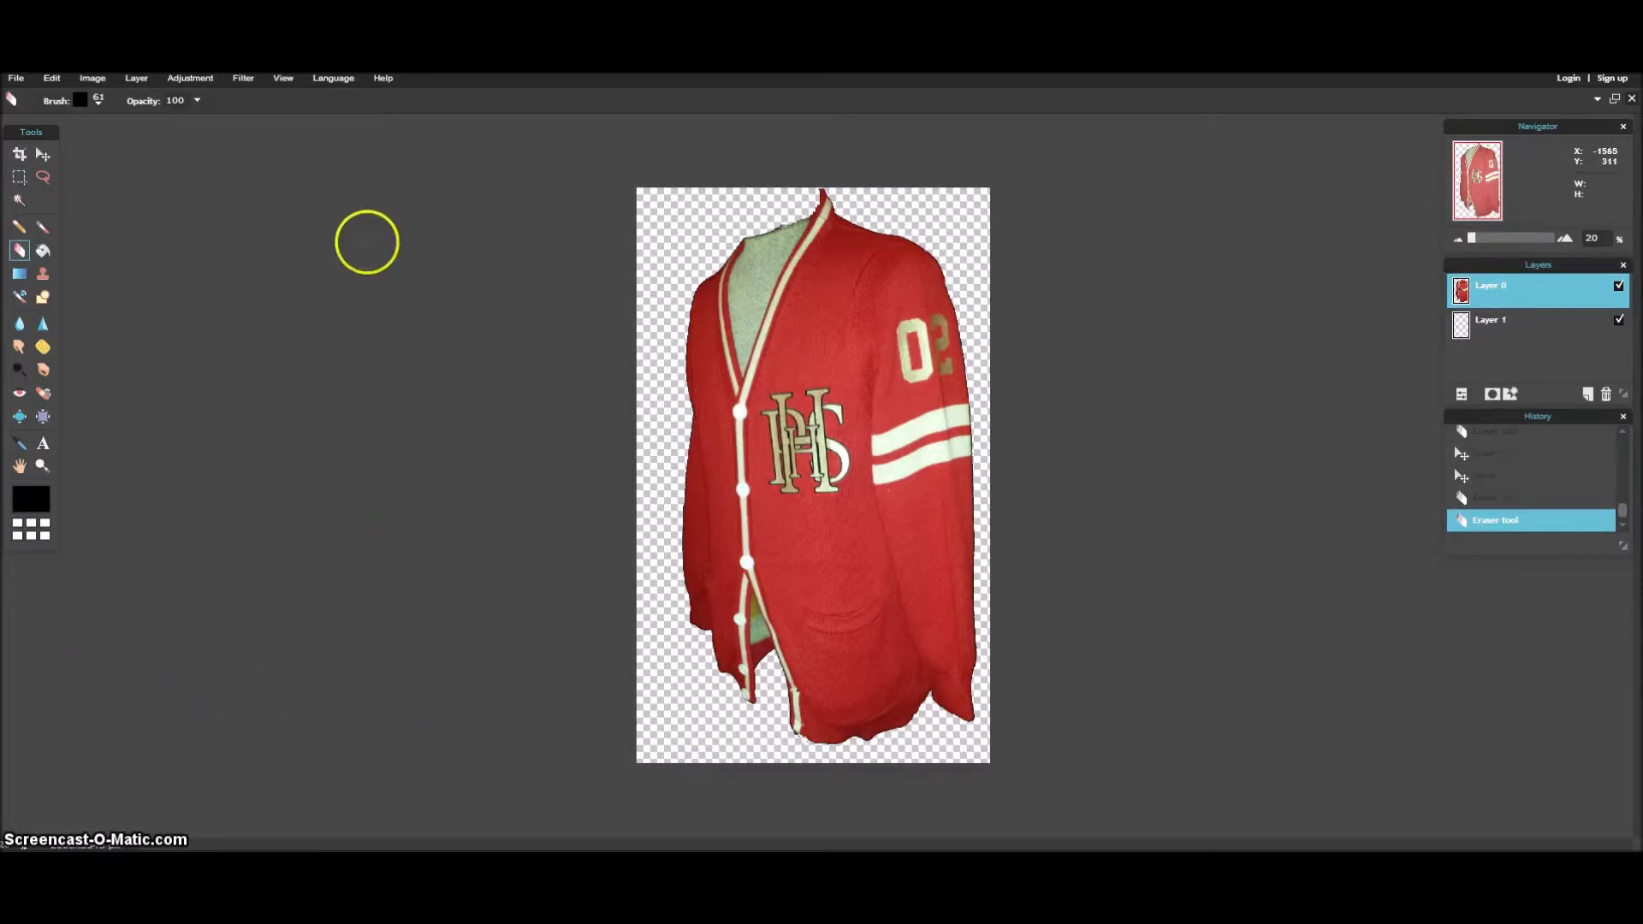
# Fill Layer 1 behind the cardigan with black using the Paint Bucket, and refill it with white.
pyautogui.click(1523, 323)
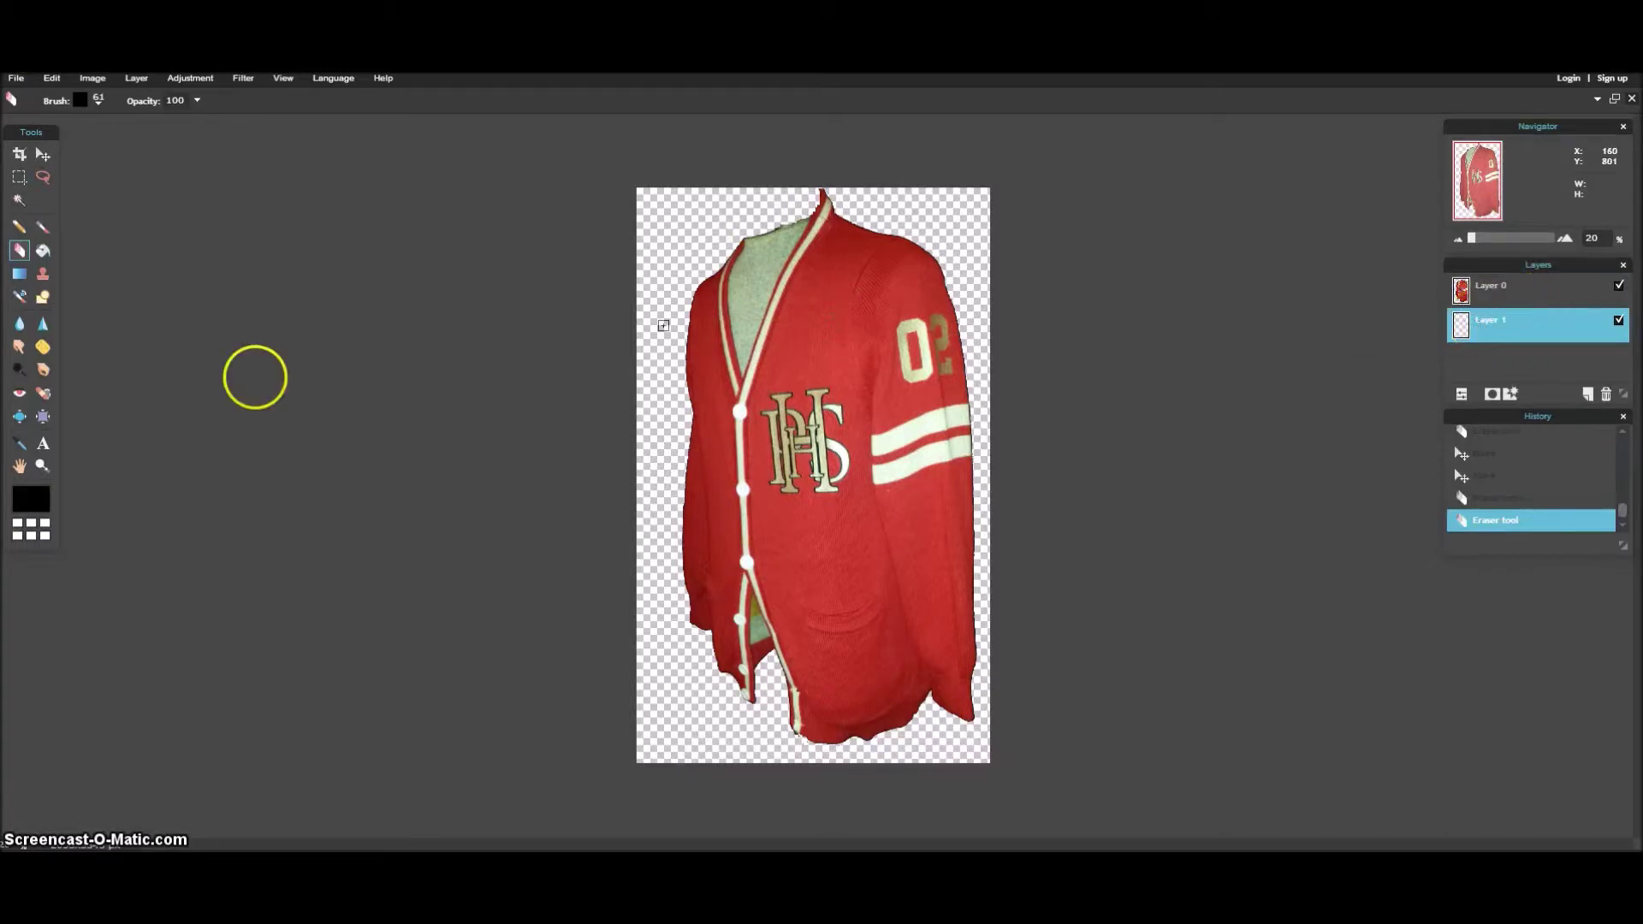
pyautogui.click(44, 252)
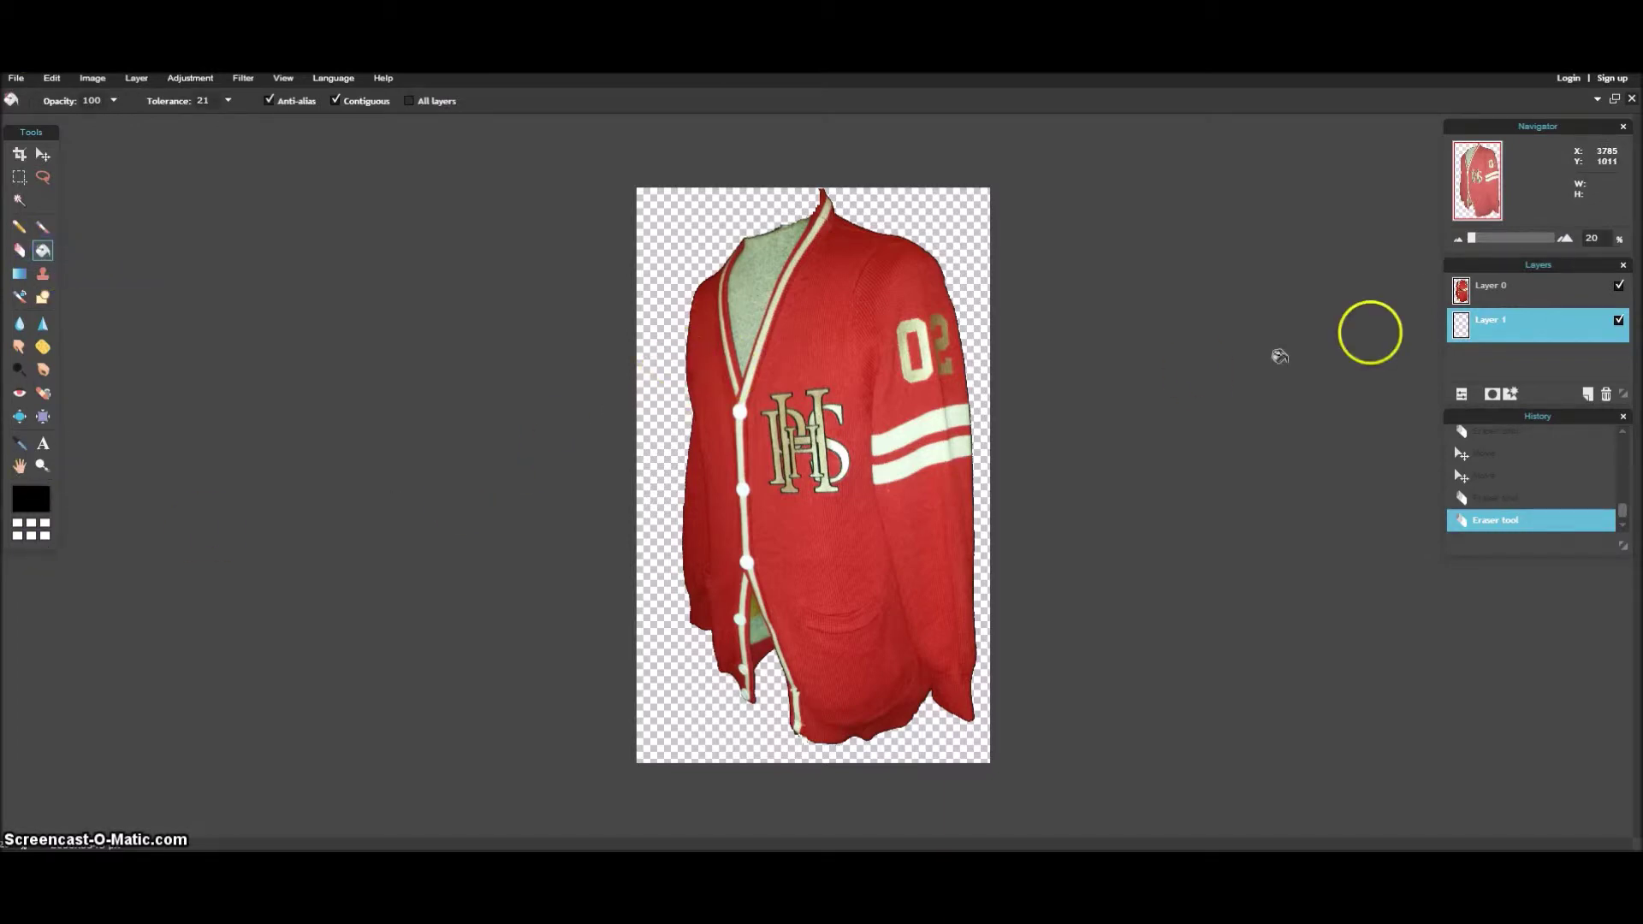
pyautogui.click(650, 249)
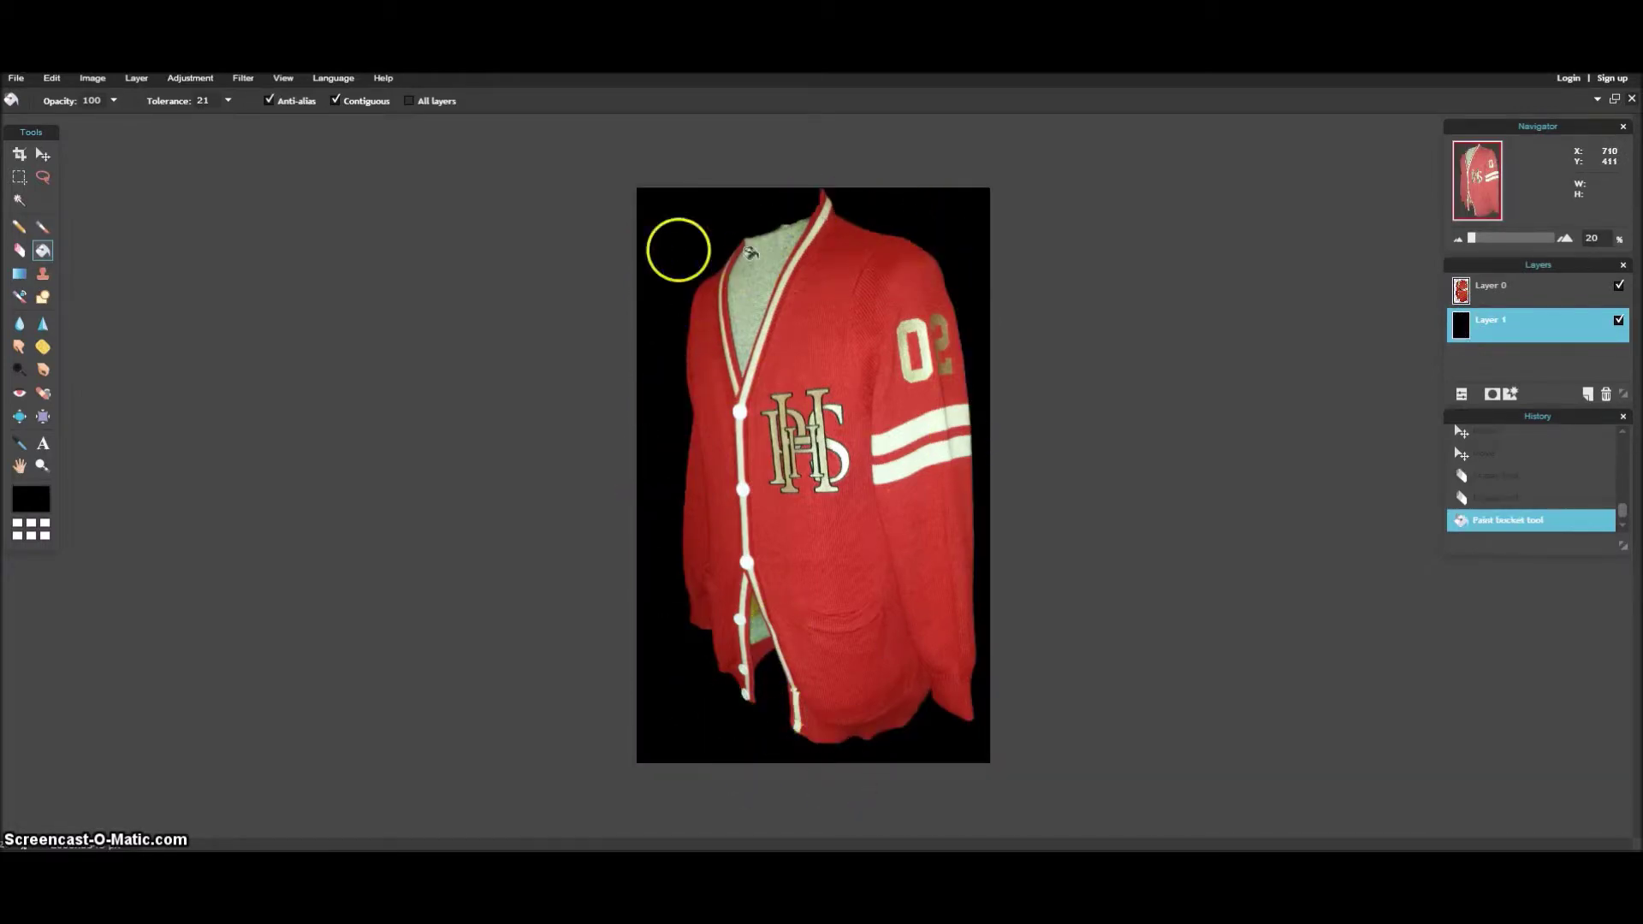
pyautogui.click(17, 523)
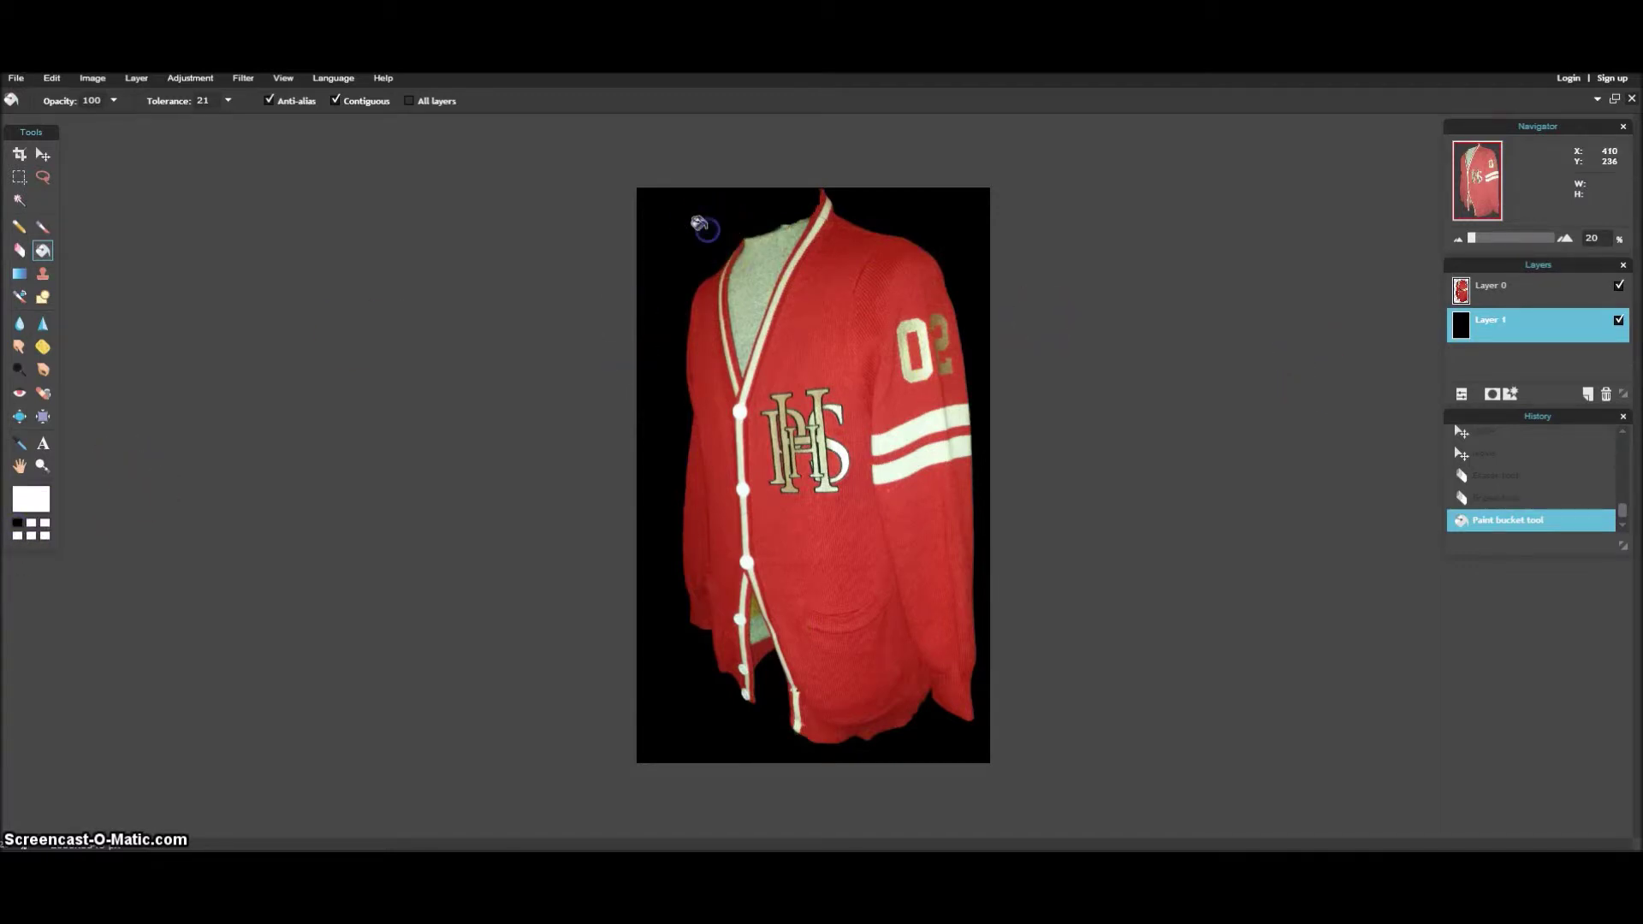
pyautogui.click(697, 222)
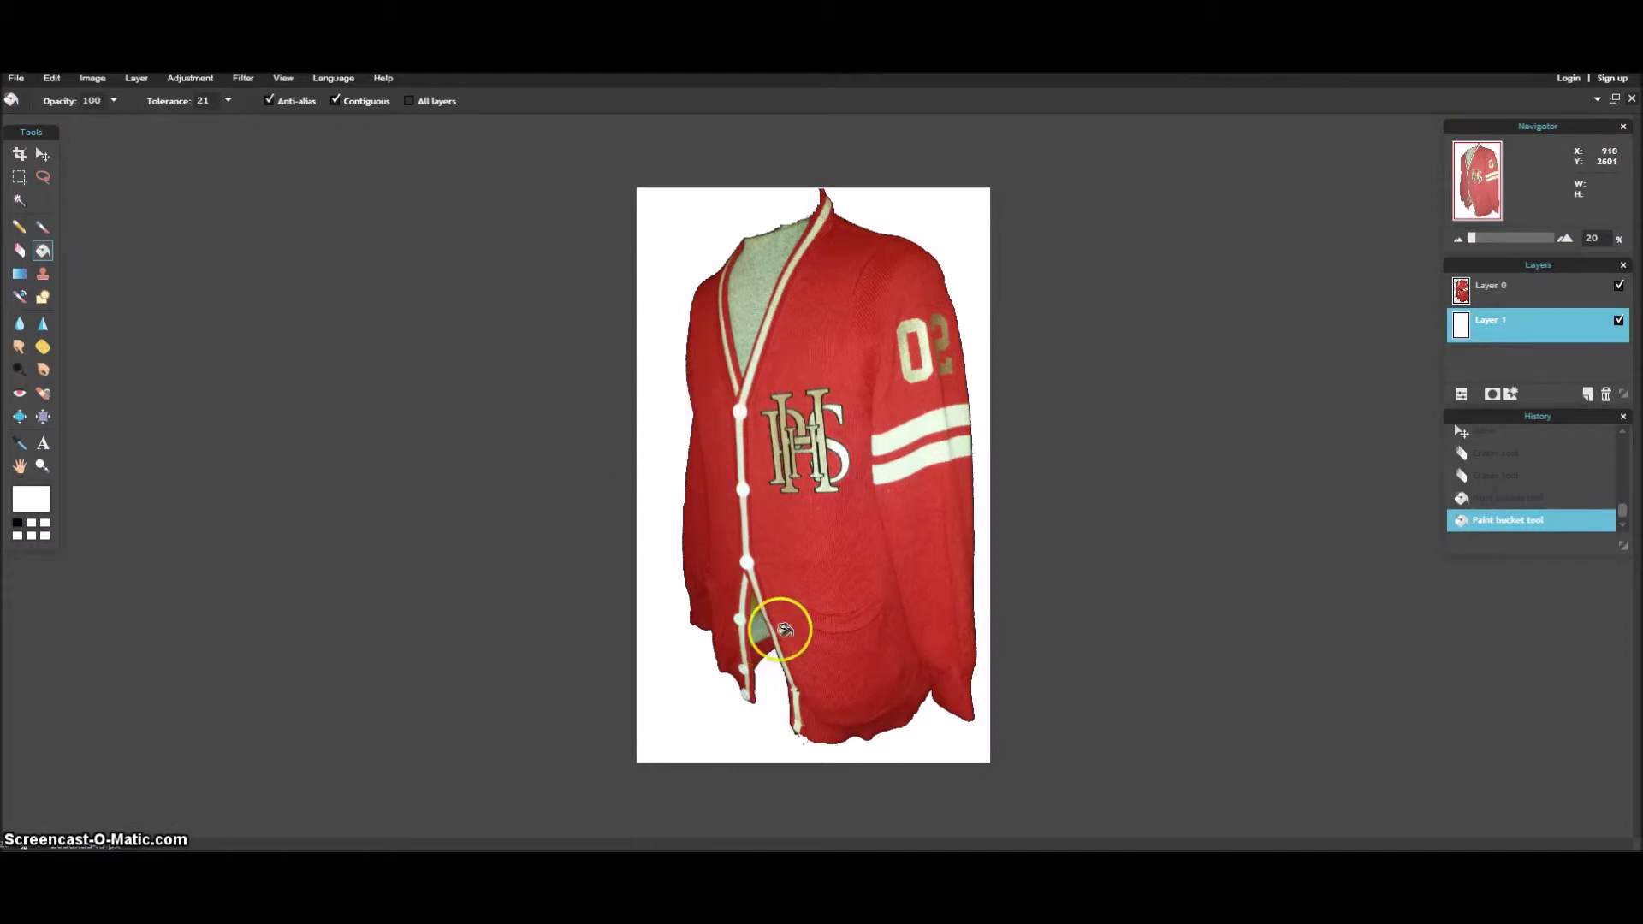
# Erase the stray specks below the cardigan's hem and above its collar on Layer 0 with the Eraser.
pyautogui.scroll(-1, 829, 745)
pyautogui.scroll(2, 829, 702)
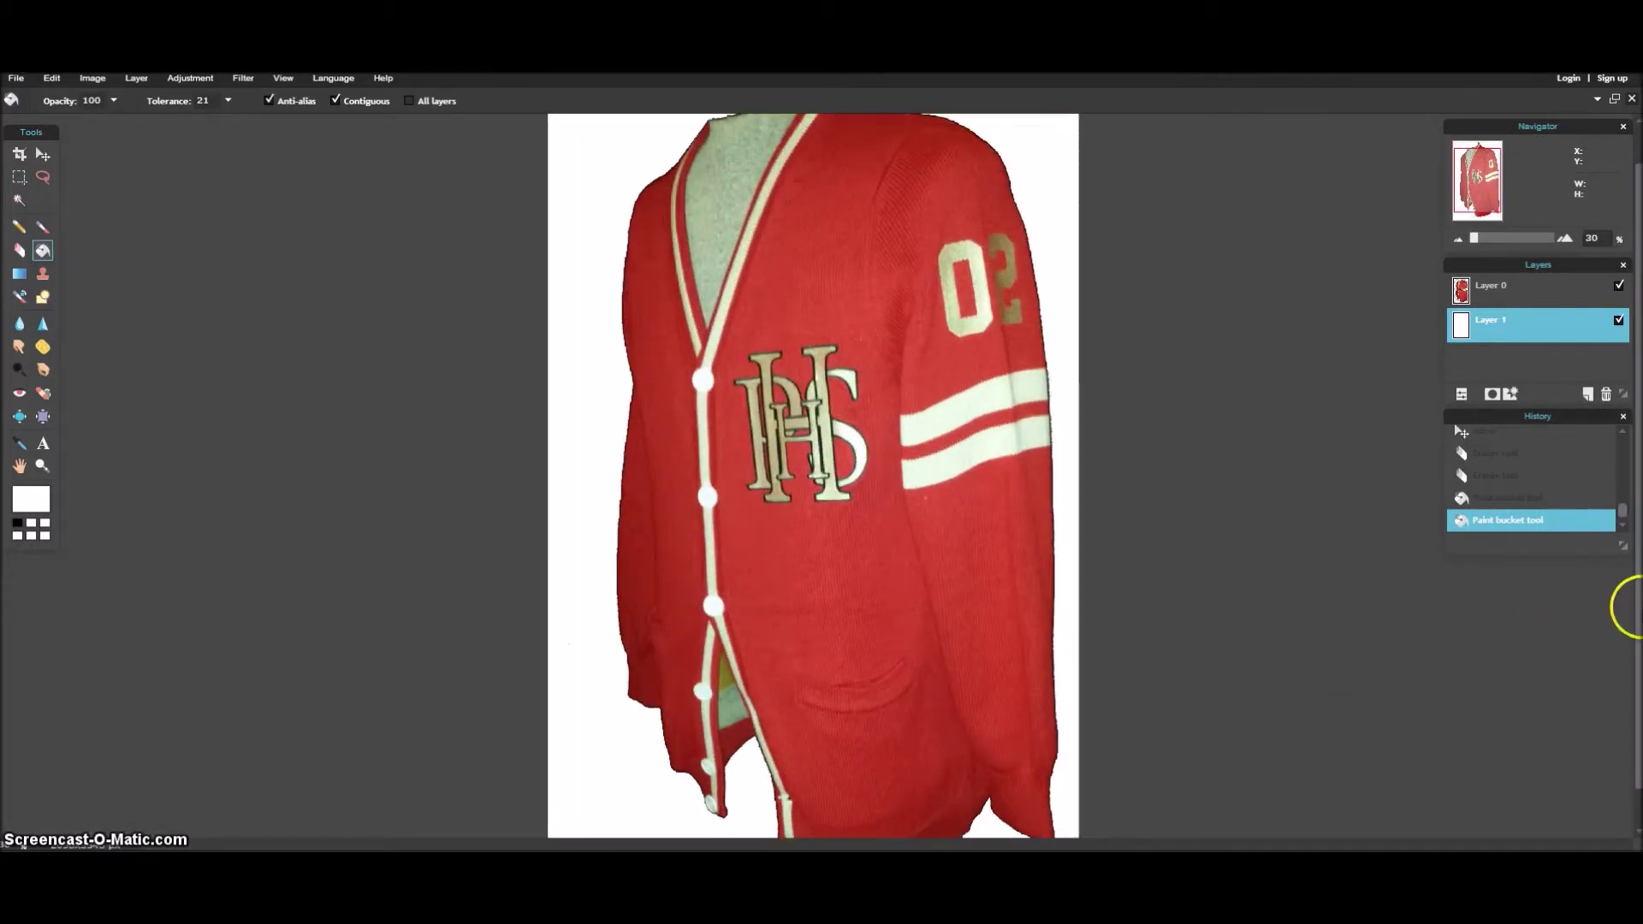
pyautogui.scroll(-2, 1625, 605)
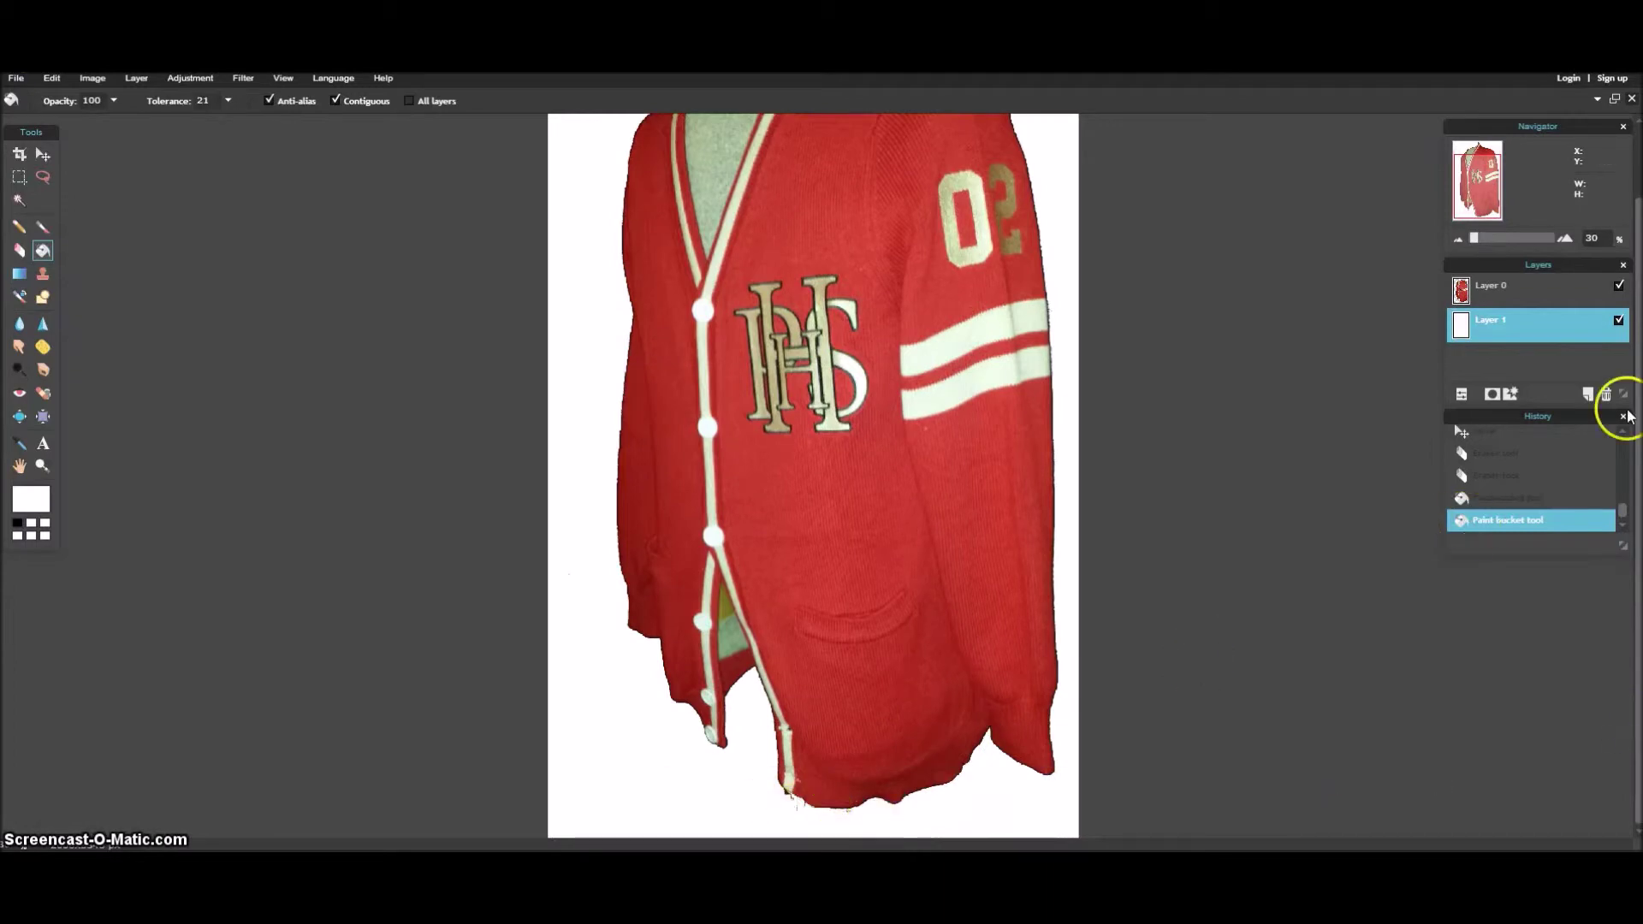
pyautogui.click(1536, 301)
pyautogui.click(18, 249)
pyautogui.click(807, 814)
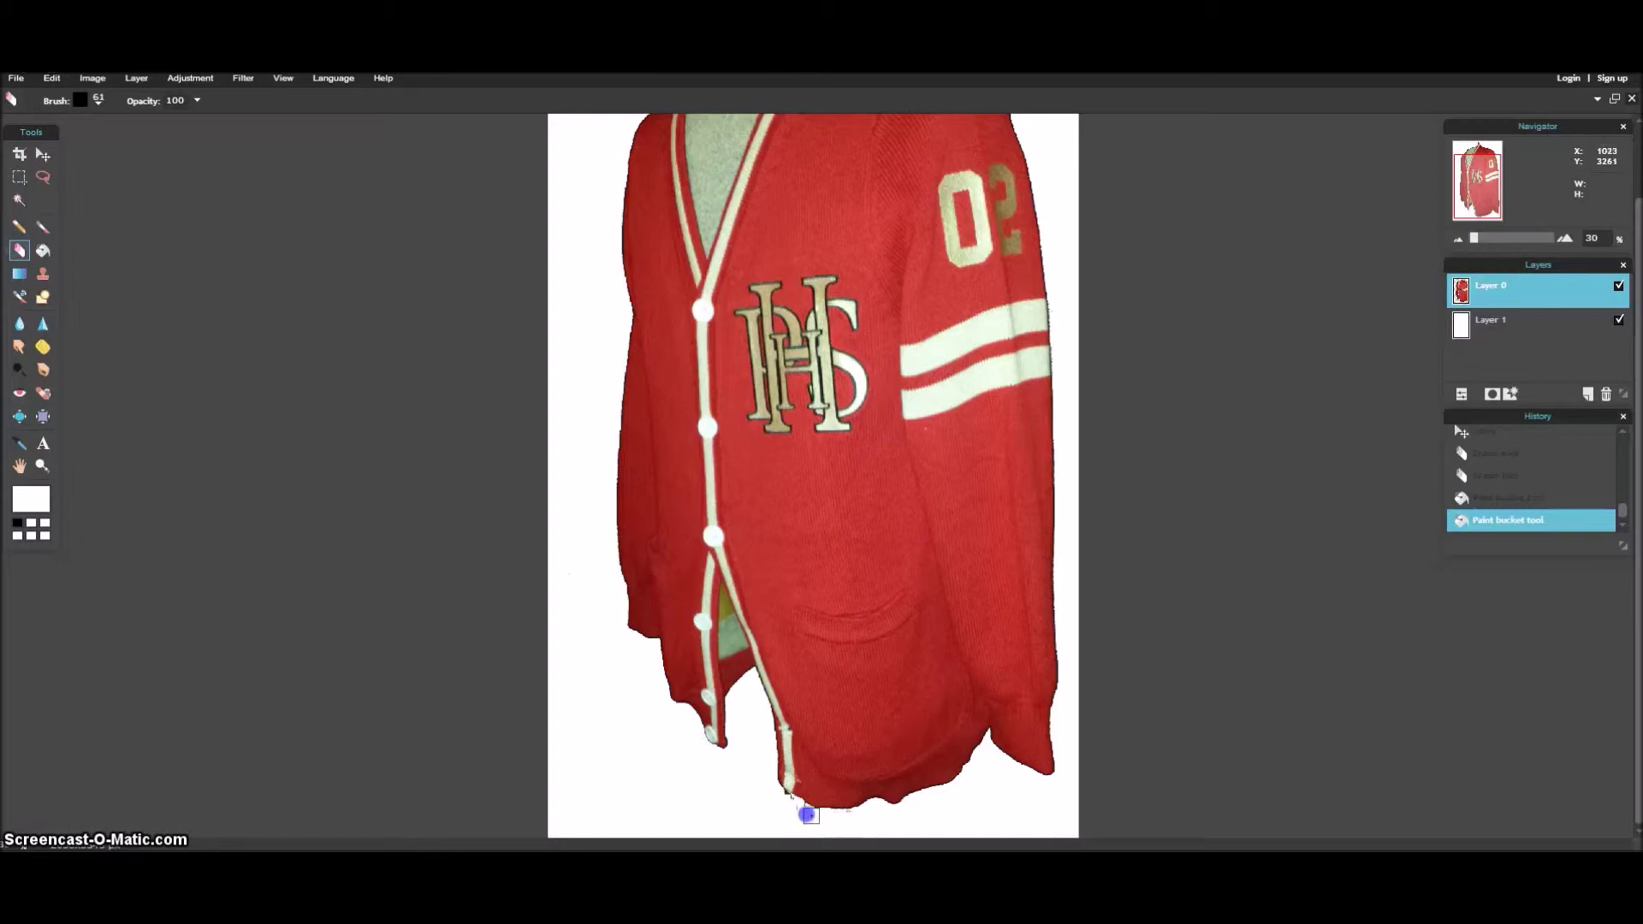
pyautogui.click(715, 802)
pyautogui.click(798, 803)
pyautogui.hotkey('ctrl', 'z')
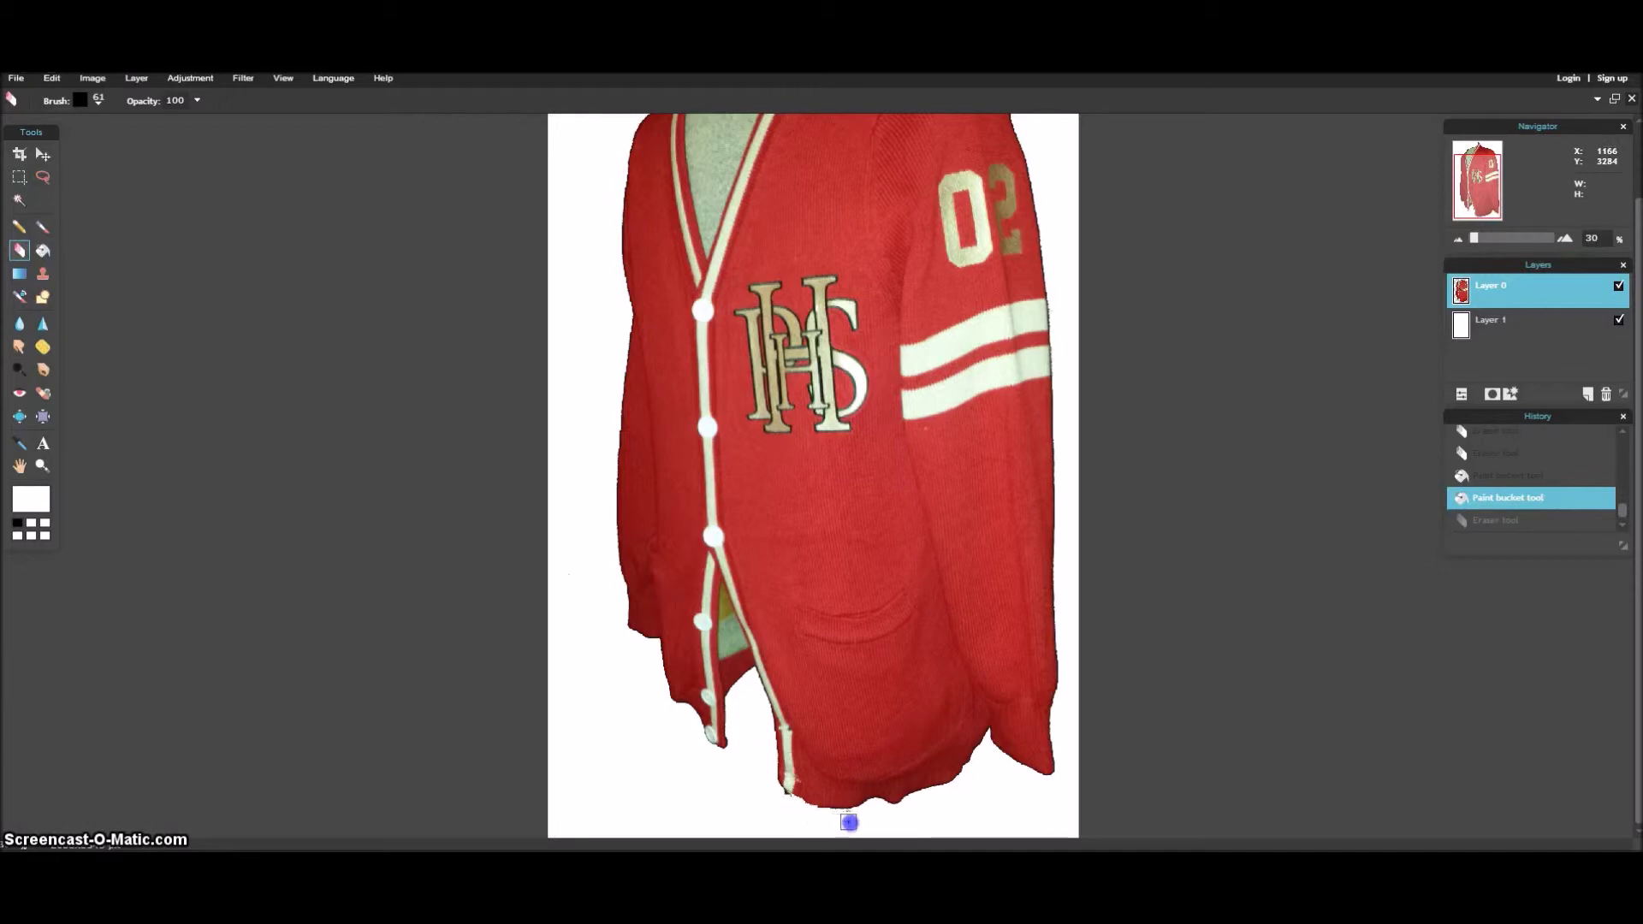
pyautogui.click(687, 790)
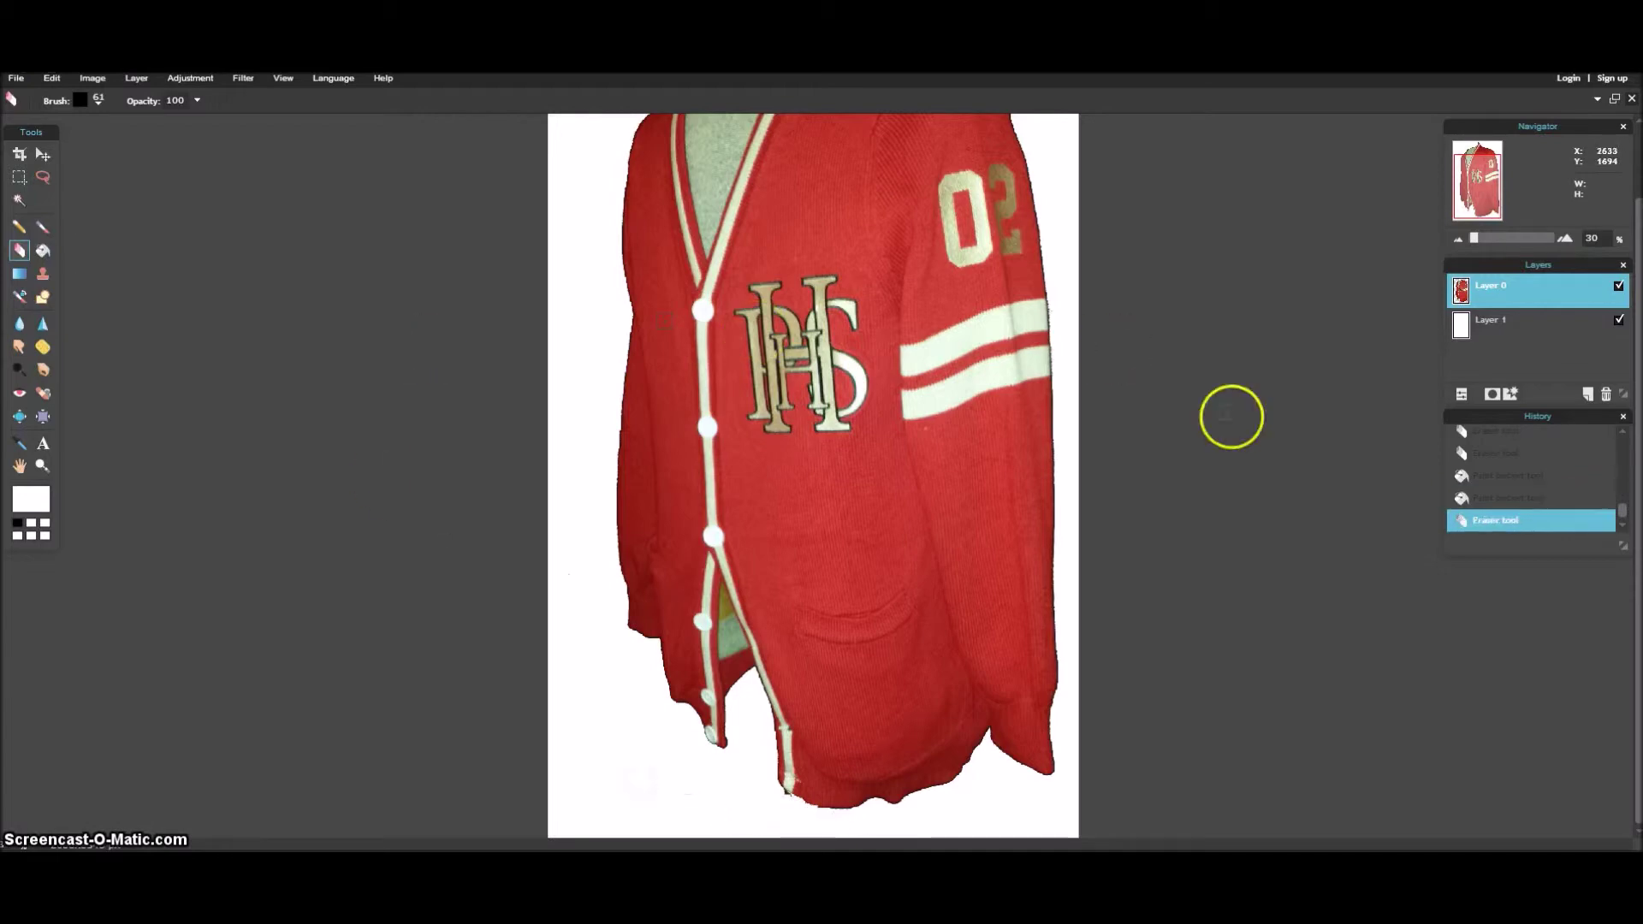
pyautogui.moveTo(1636, 334); pyautogui.dragTo(1636, 265)
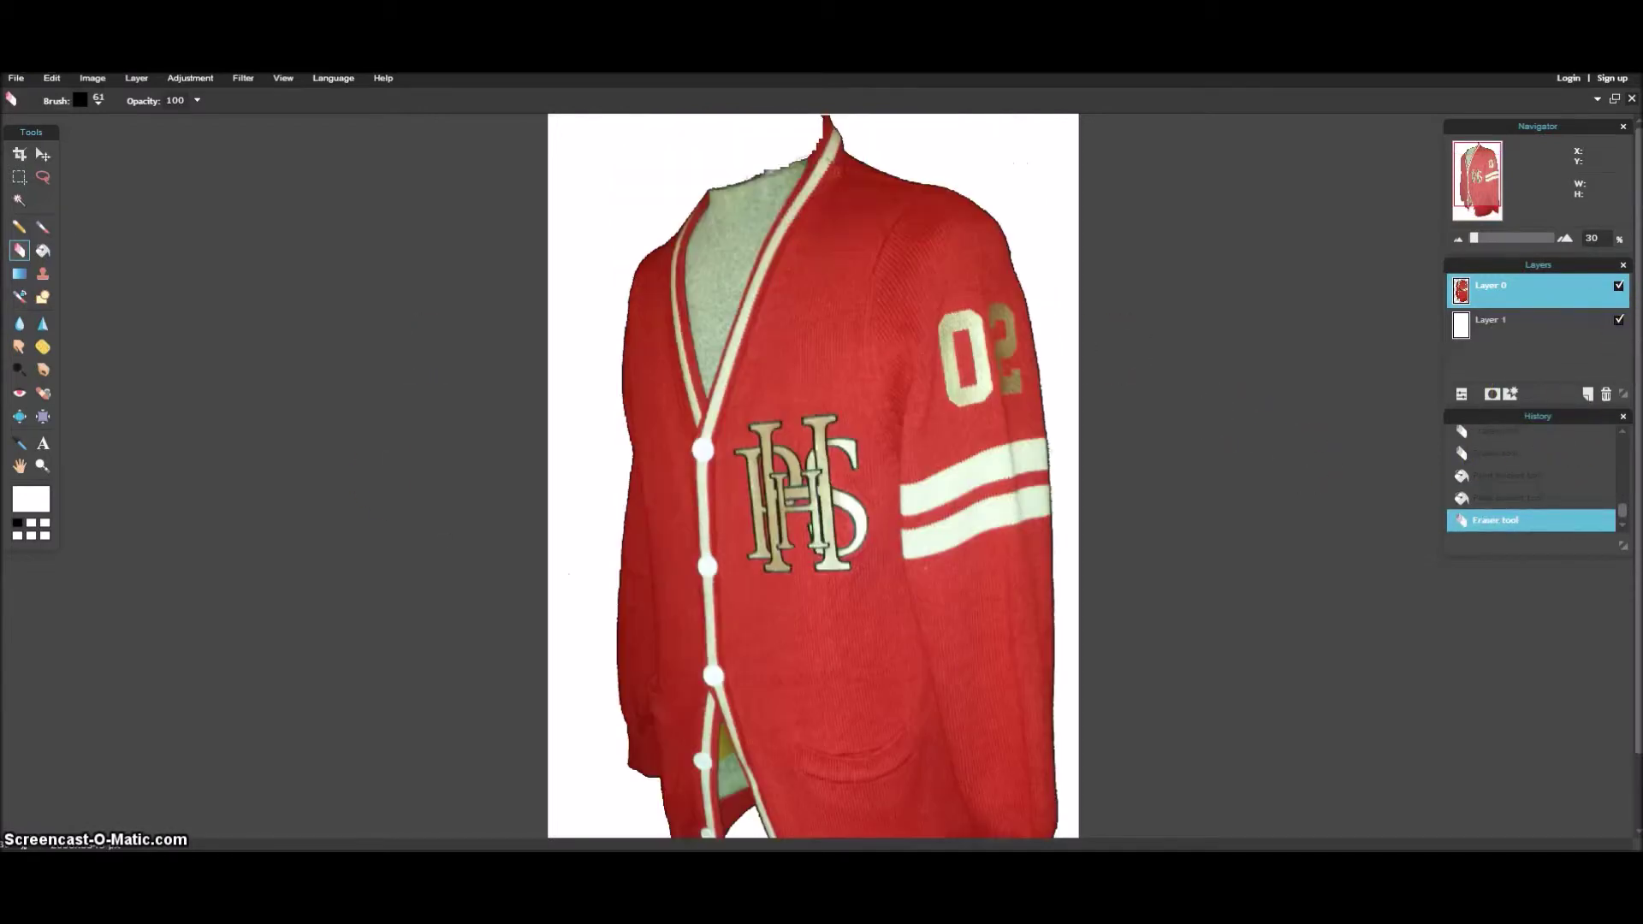
pyautogui.click(706, 151)
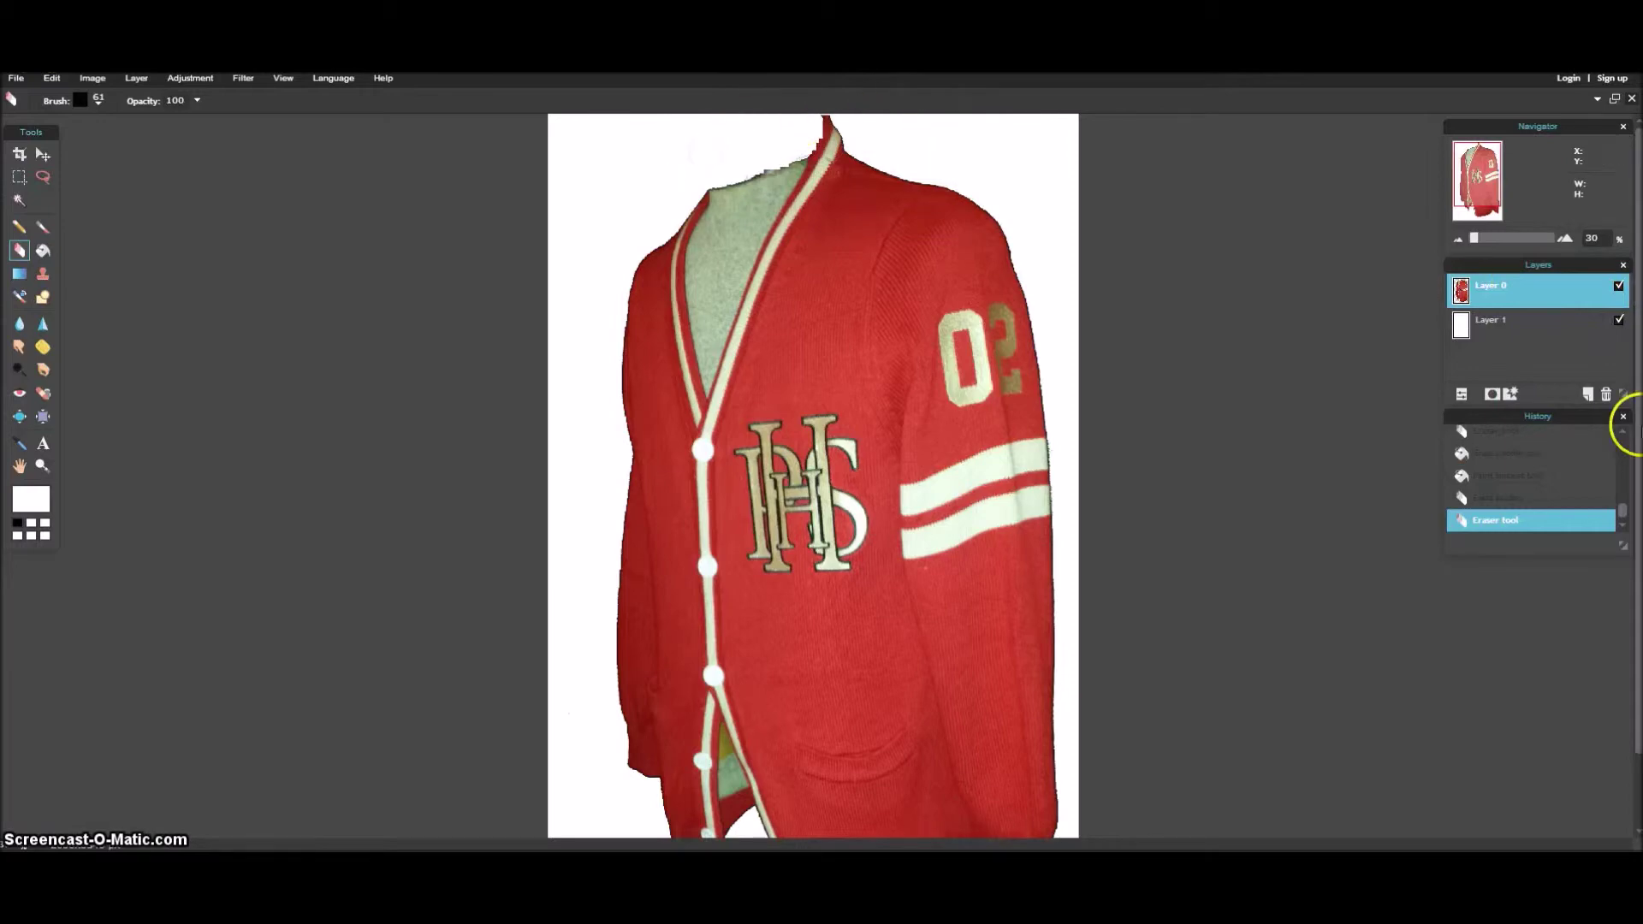
# Toggle the white Layer 1 on and off to compare the backgrounds, leaving it hidden.
pyautogui.click(1618, 321)
pyautogui.click(1618, 321)
pyautogui.click(1618, 321)
pyautogui.click(1618, 321)
pyautogui.click(1618, 321)
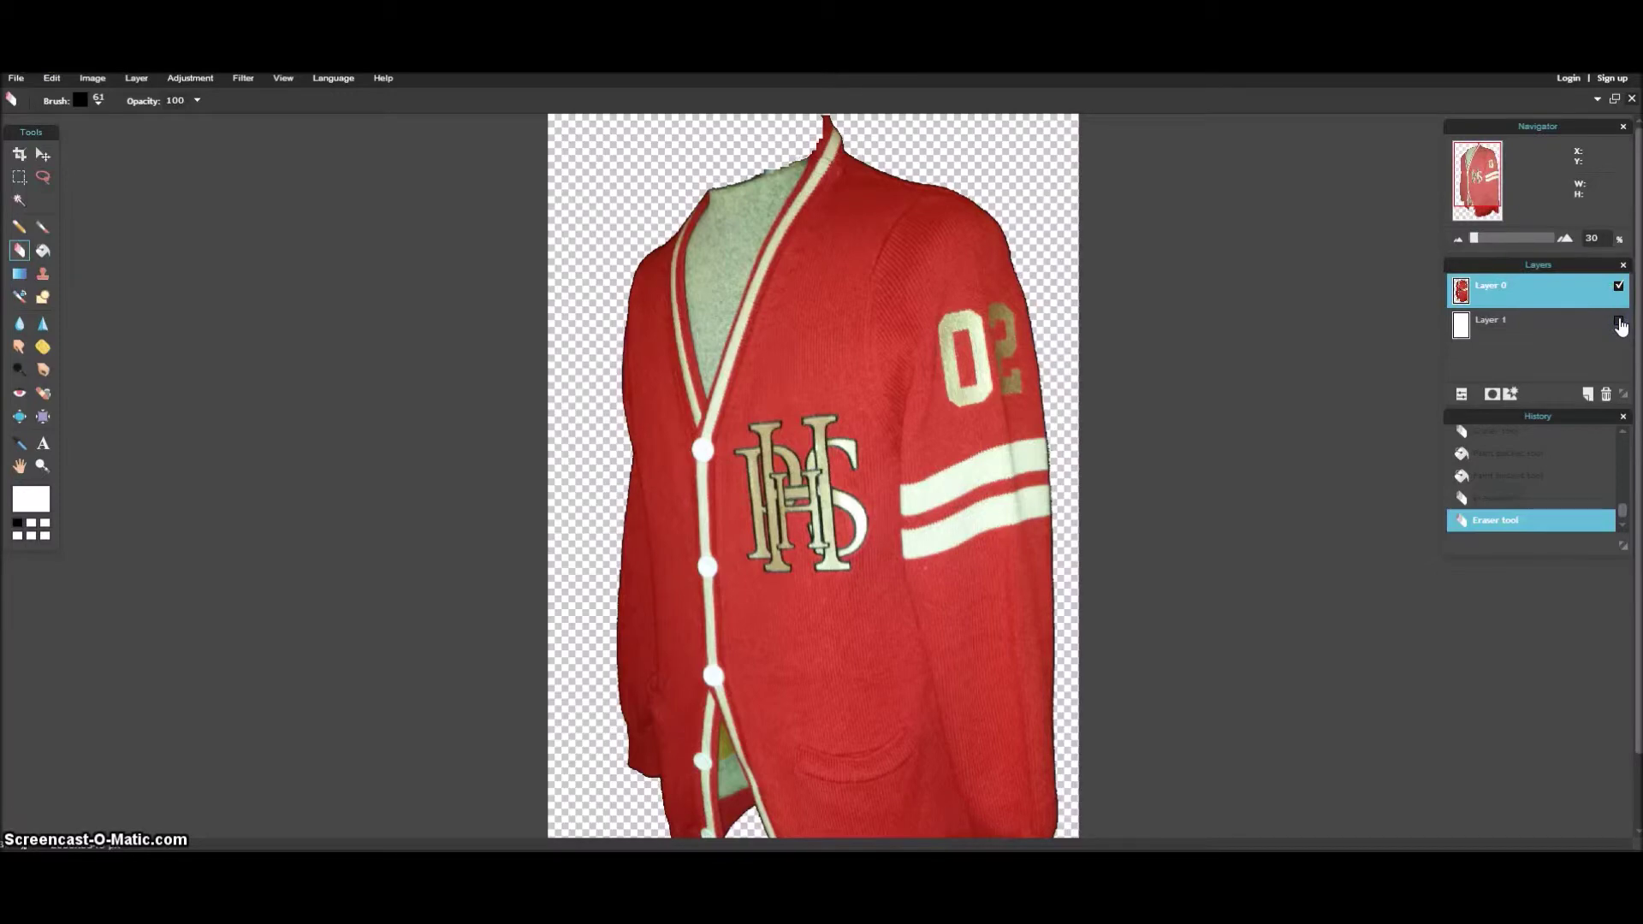
pyautogui.scroll(1, 869, 396)
pyautogui.scroll(-2, 862, 406)
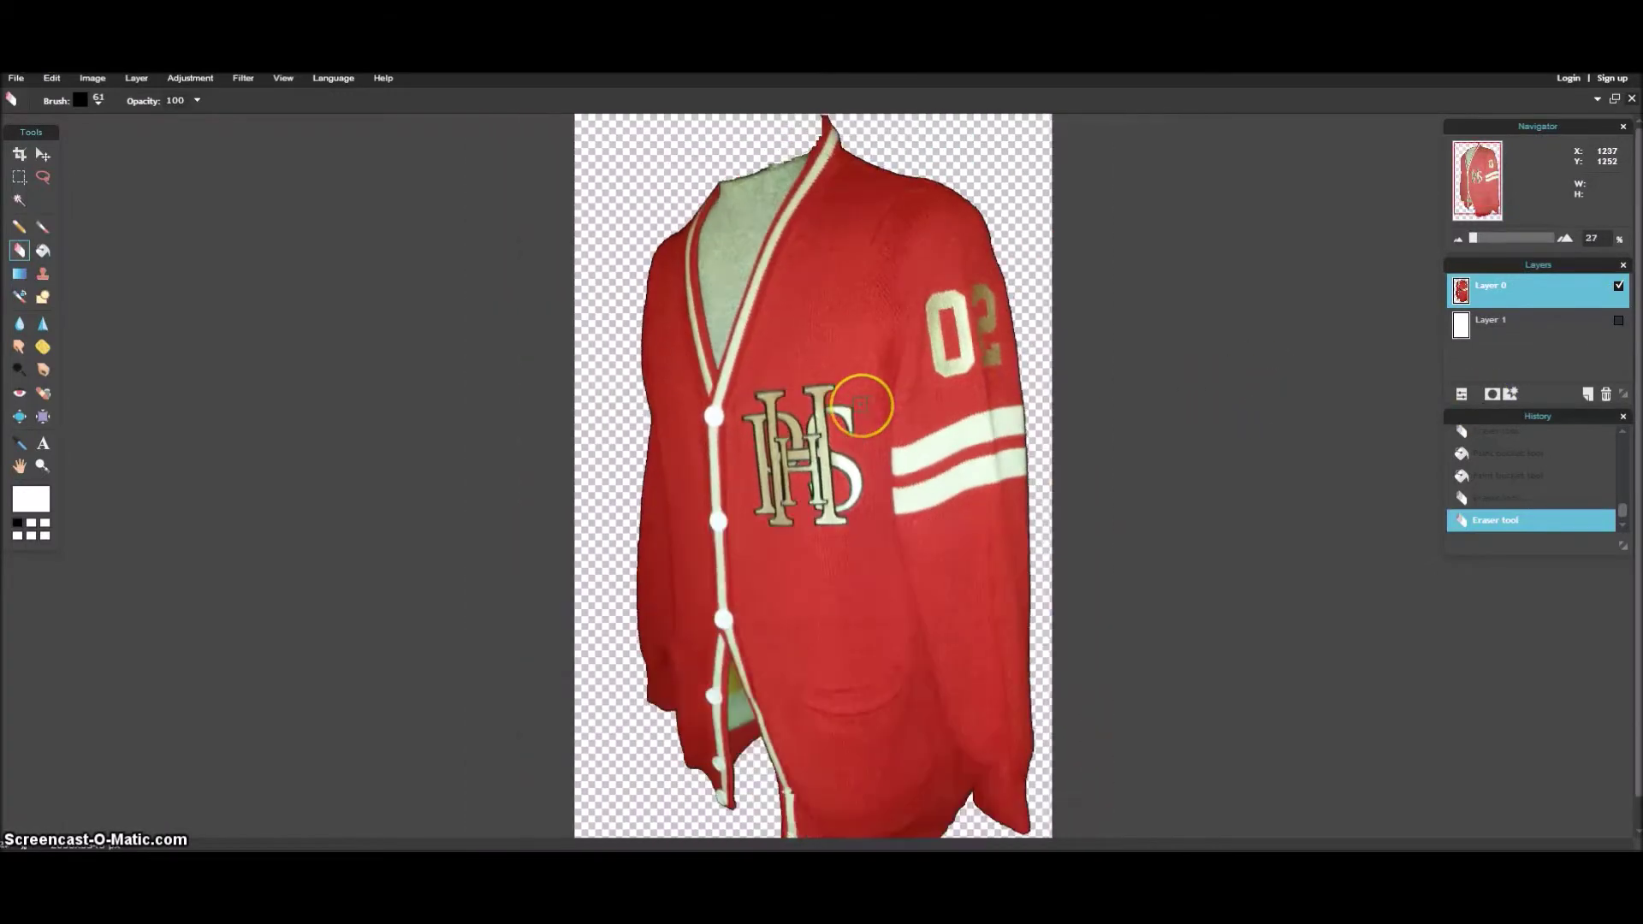
pyautogui.scroll(-2, 861, 407)
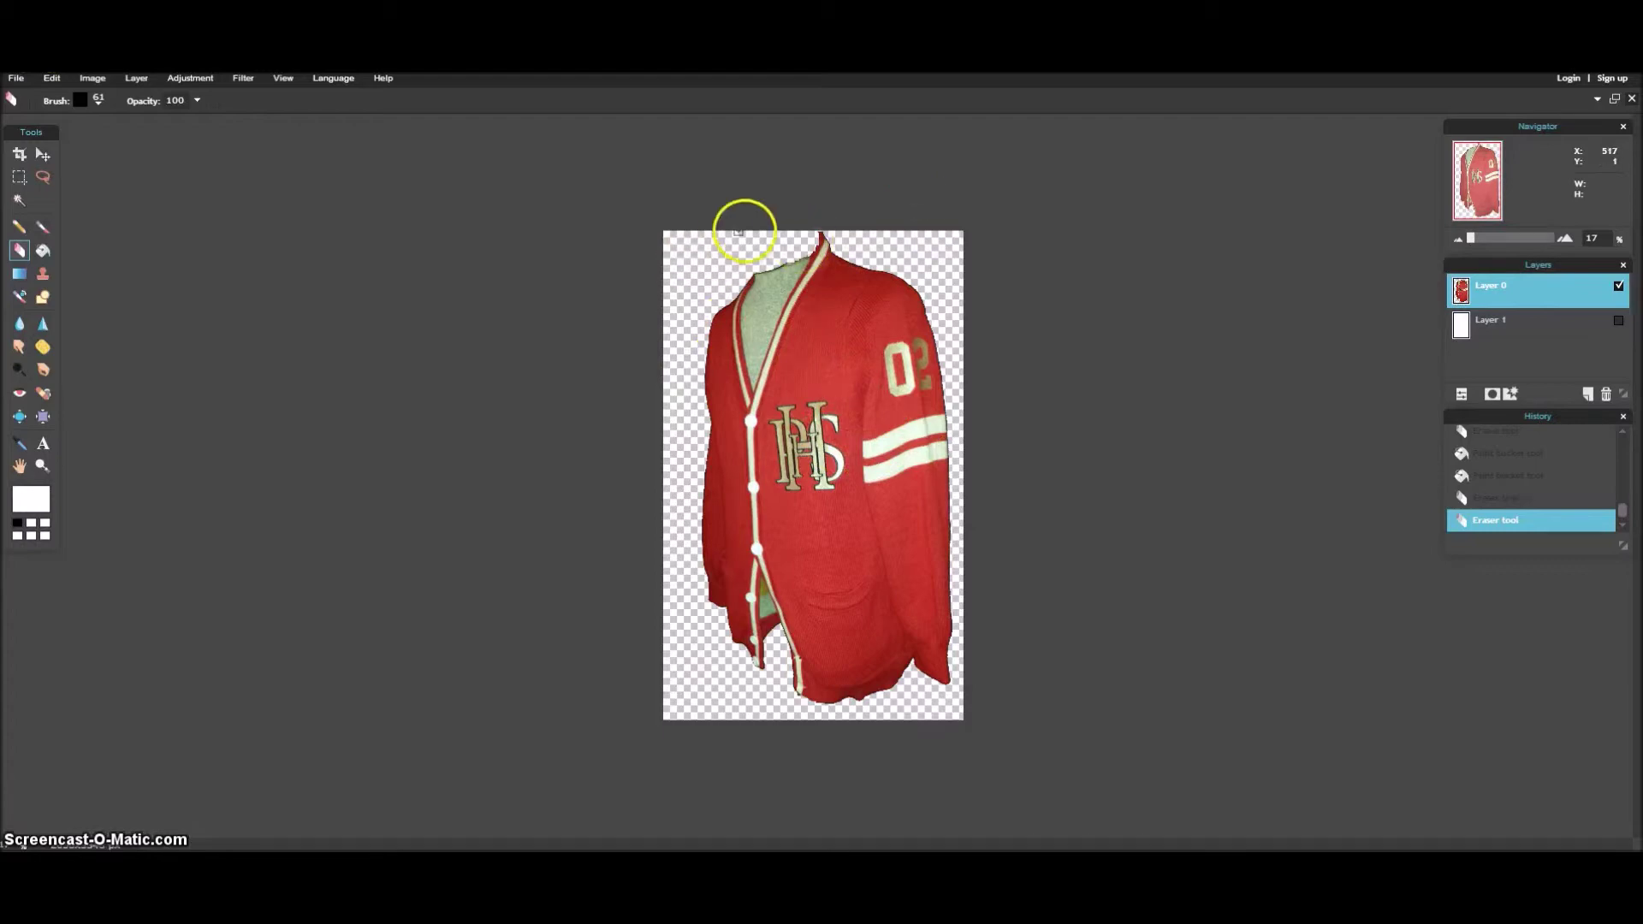
# Save the image to the computer as 20150123_071026 in PNG (Transparent, full quality) format.
pyautogui.click(12, 80)
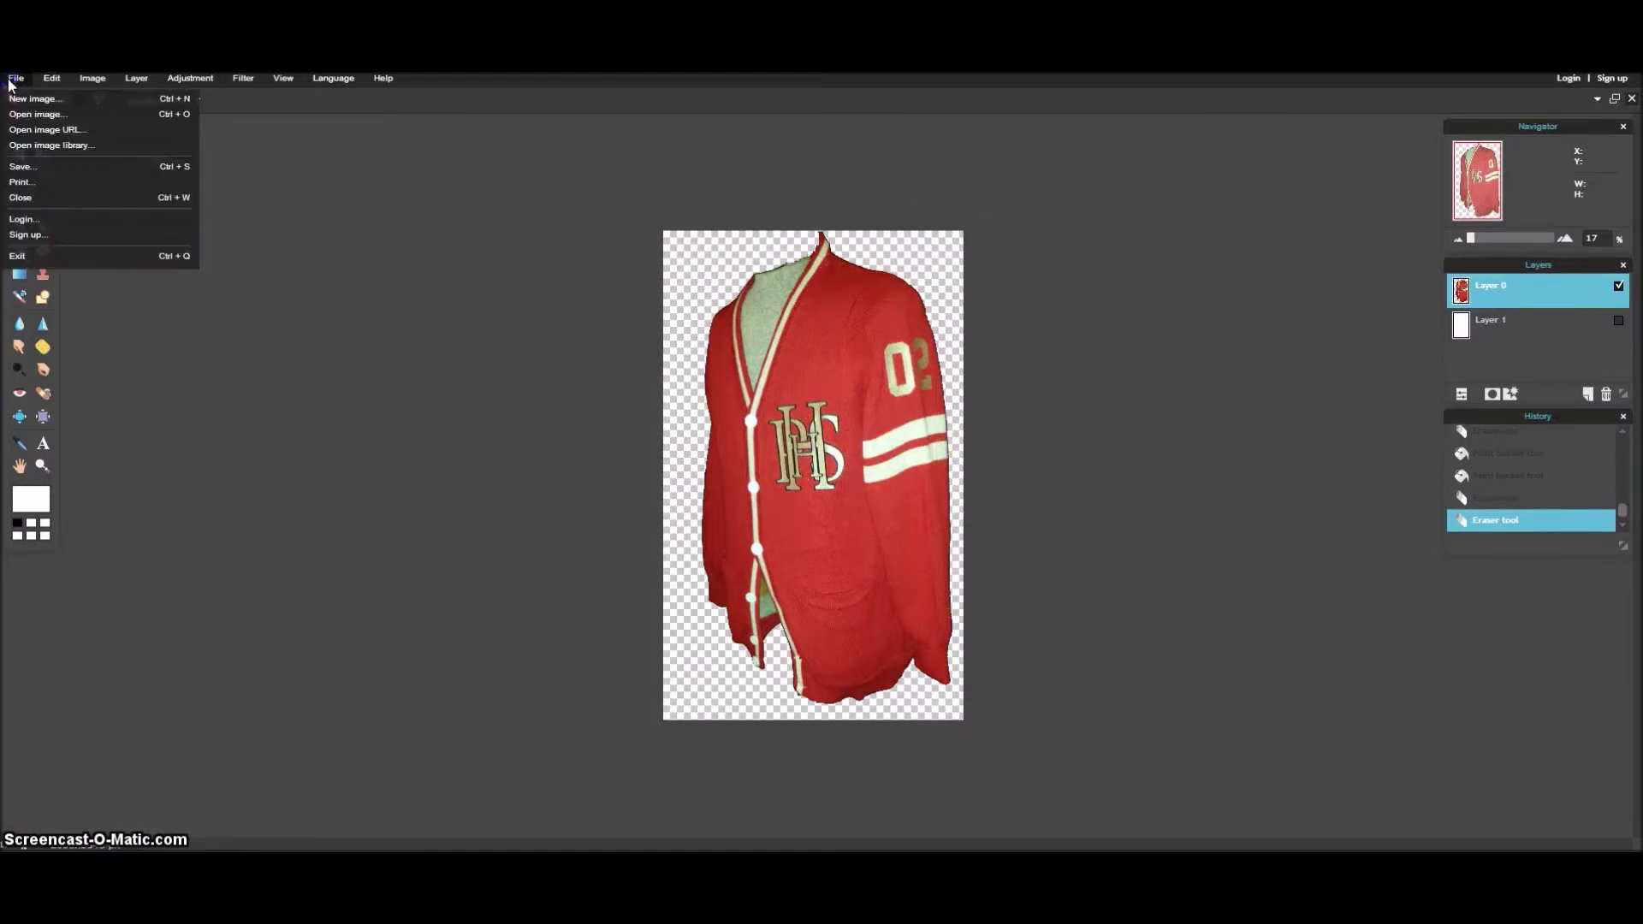
pyautogui.click(22, 166)
pyautogui.press('Return')
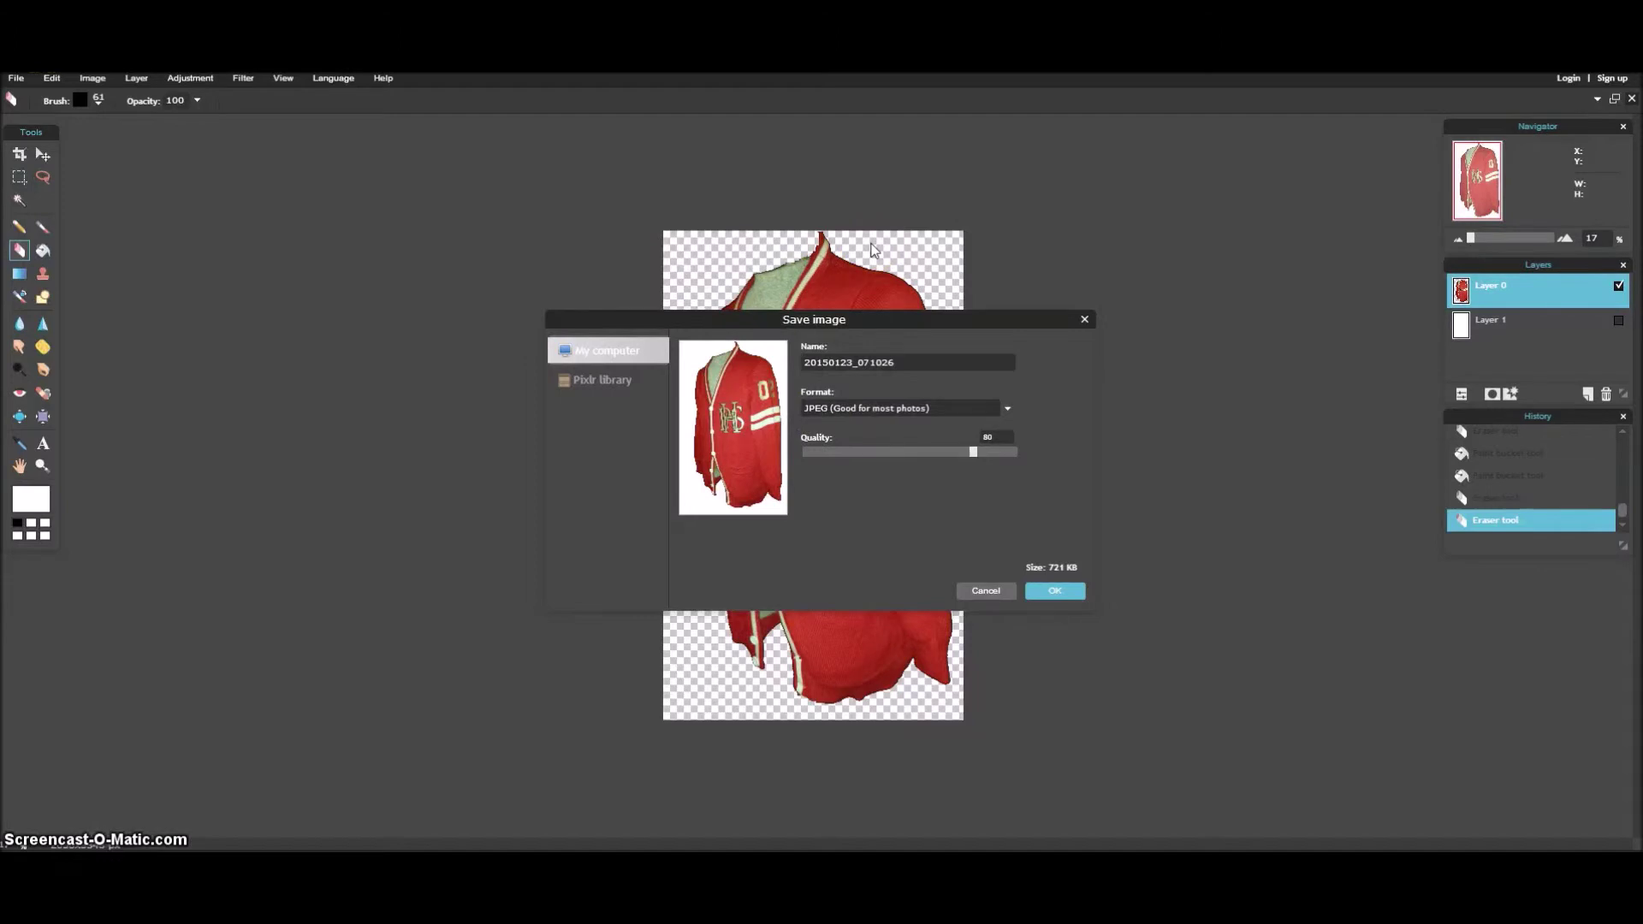
pyautogui.click(1008, 408)
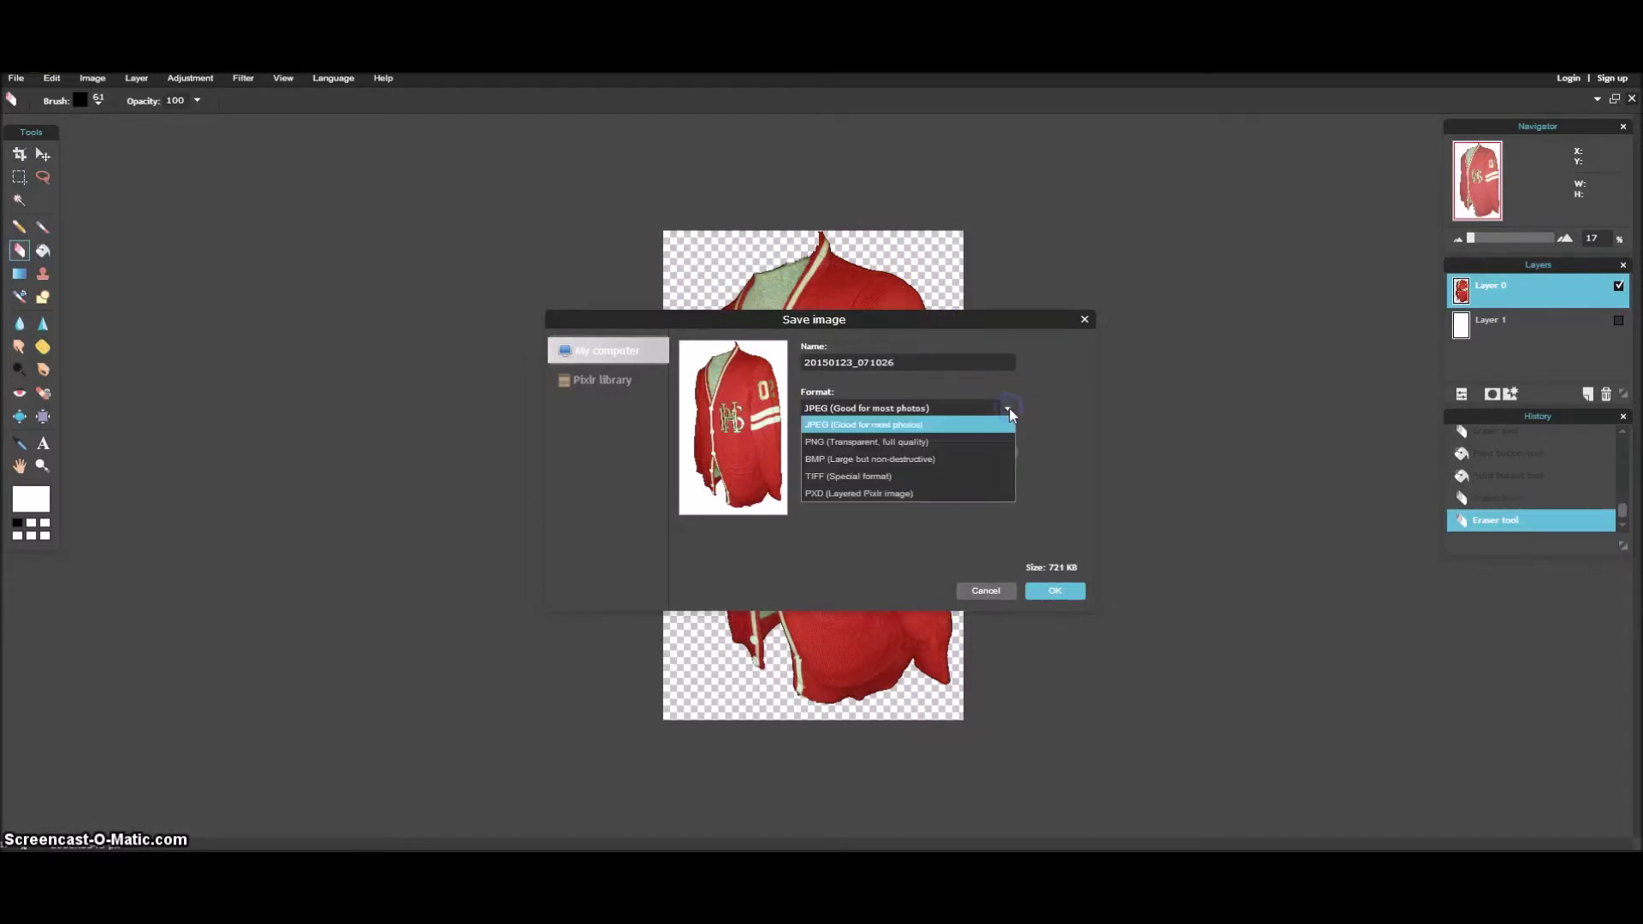
pyautogui.click(894, 441)
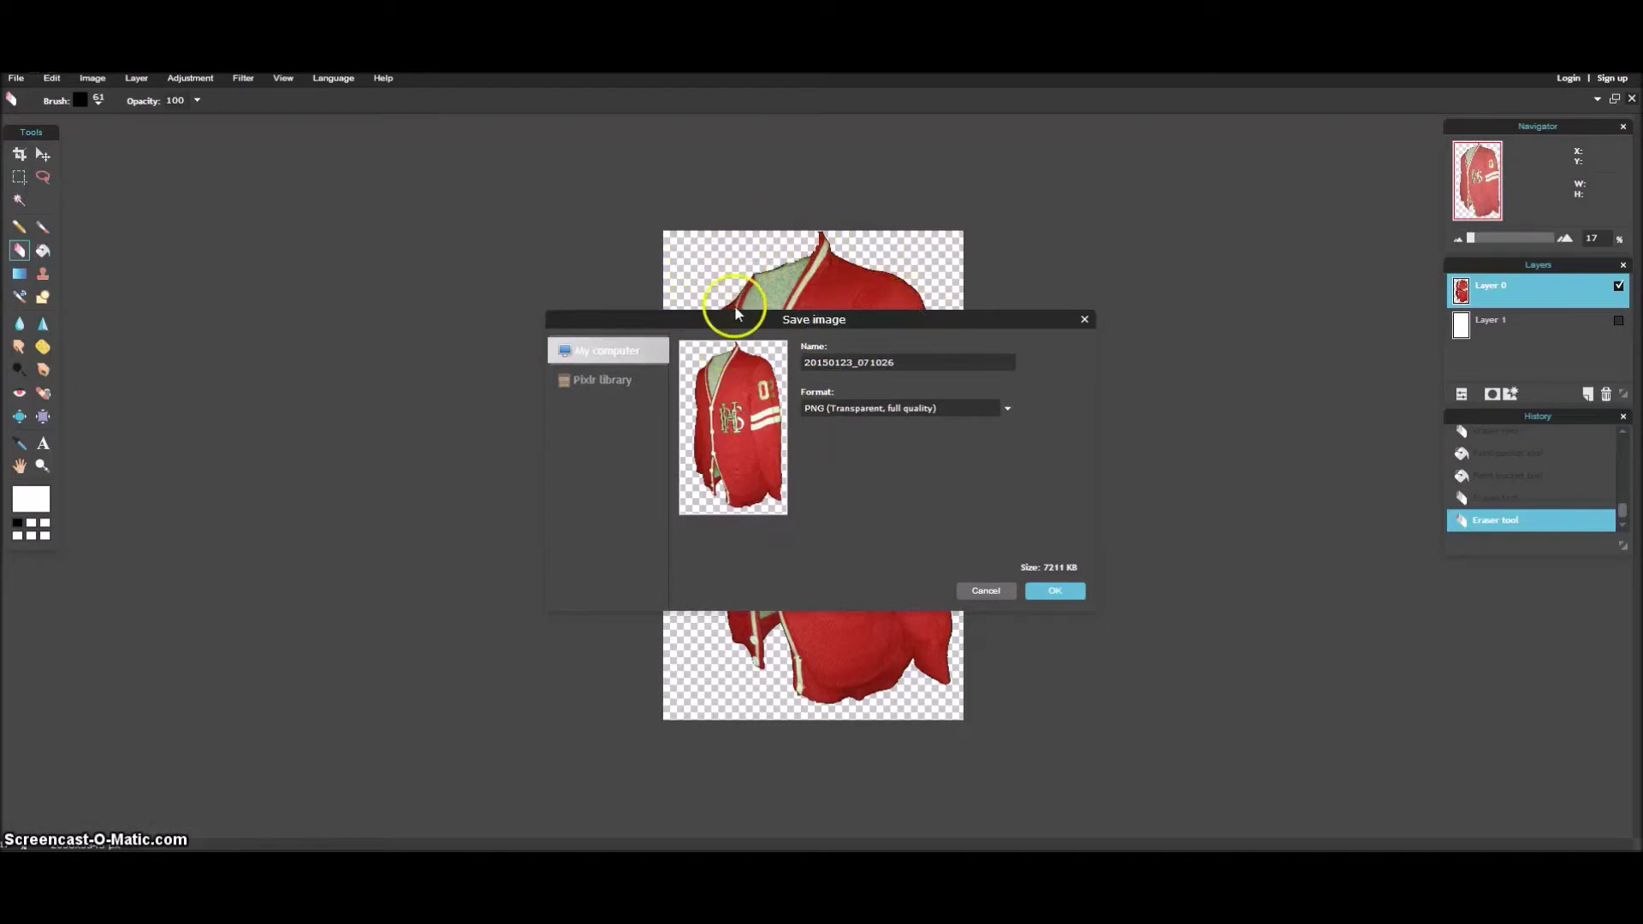
pyautogui.click(1056, 590)
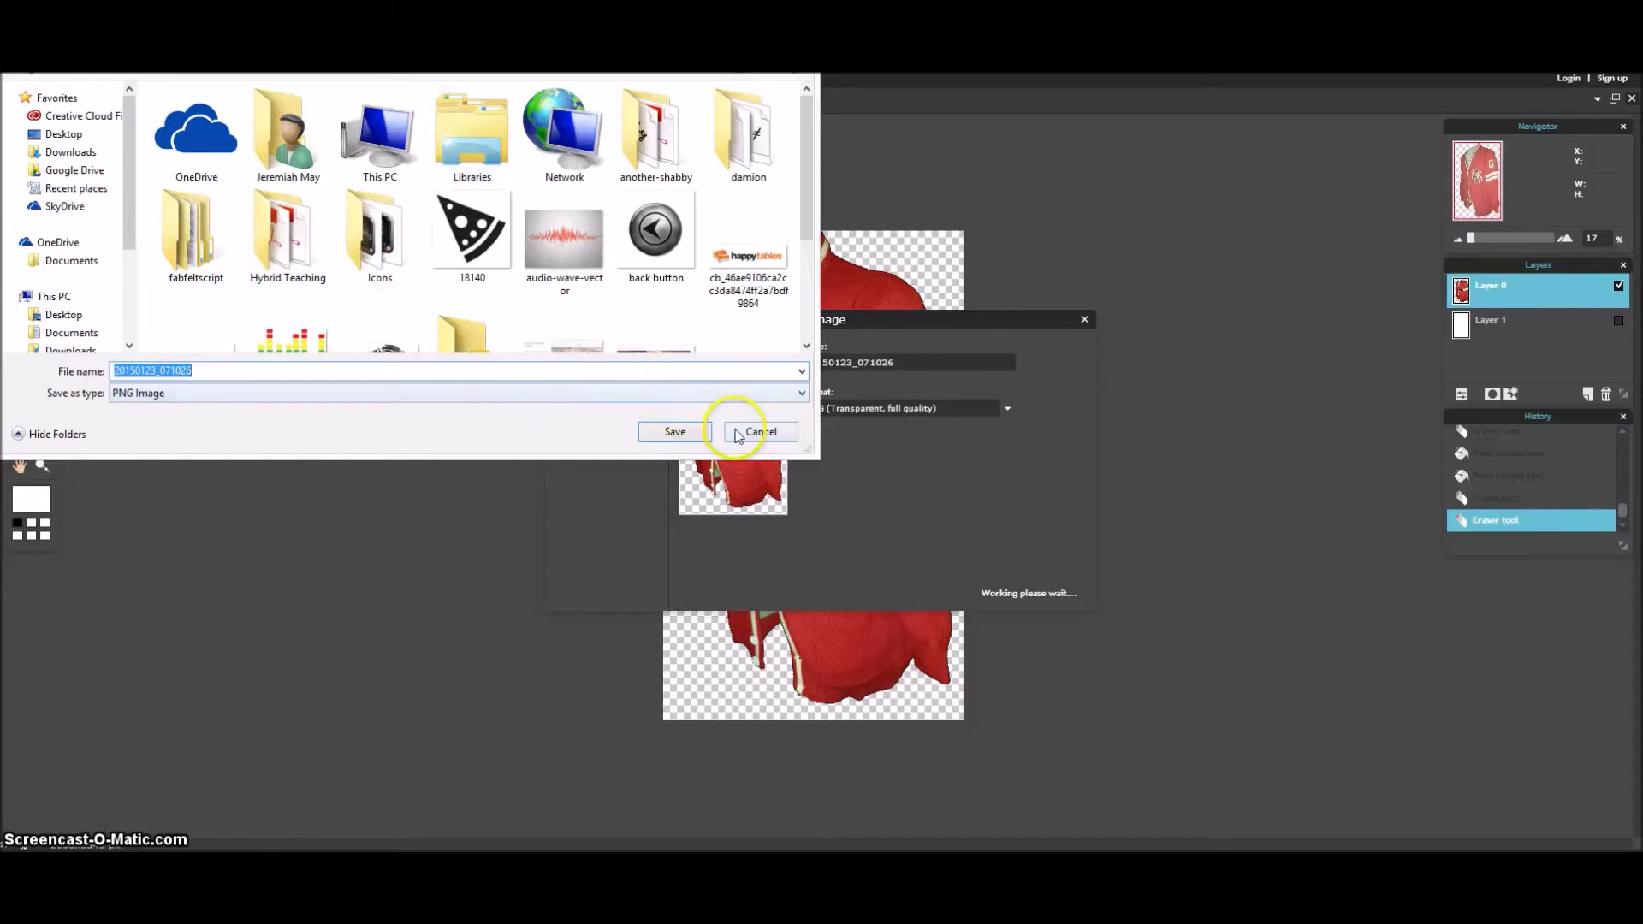
pyautogui.click(685, 431)
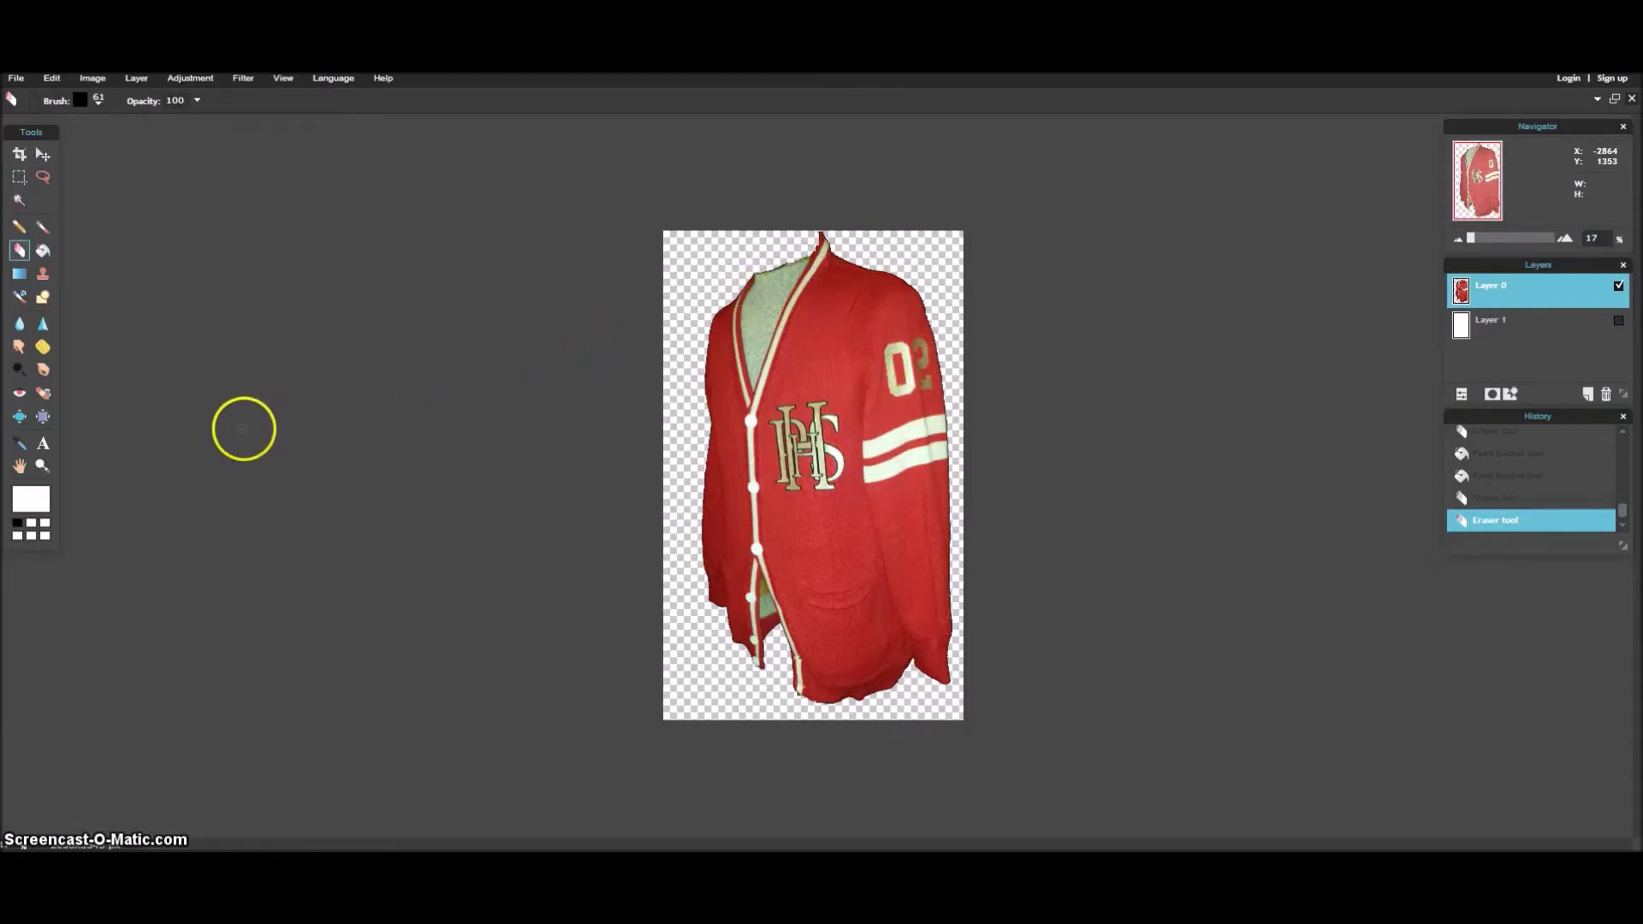
# Add the text "School Sweater" in the canvas's upper-left corner and set its size to 130.
pyautogui.click(45, 446)
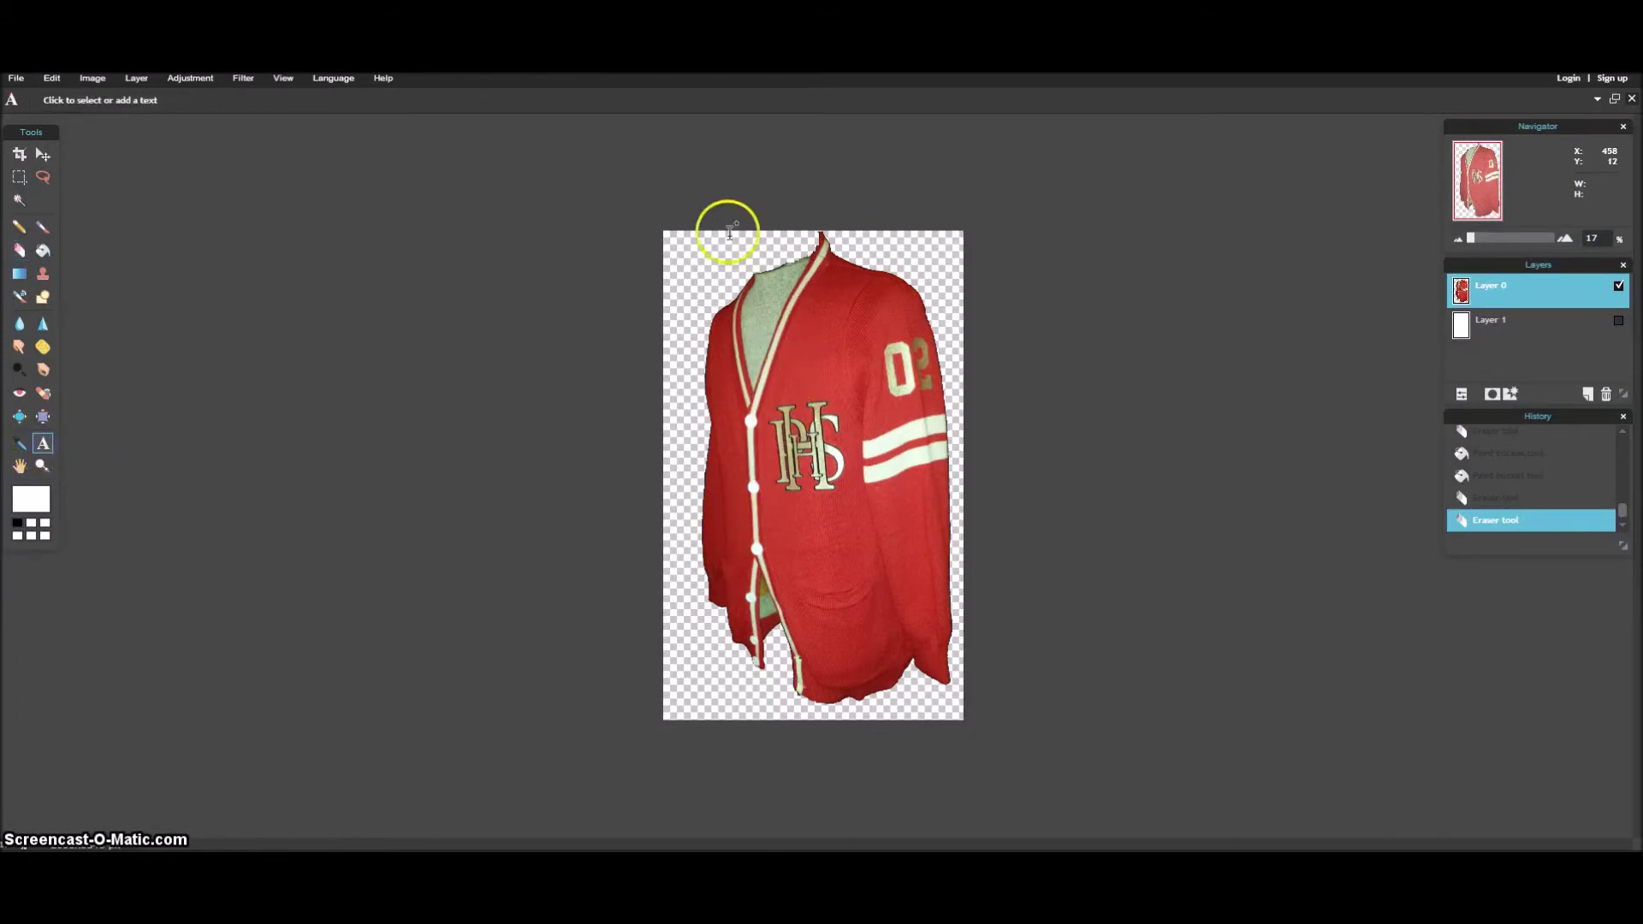
pyautogui.click(675, 252)
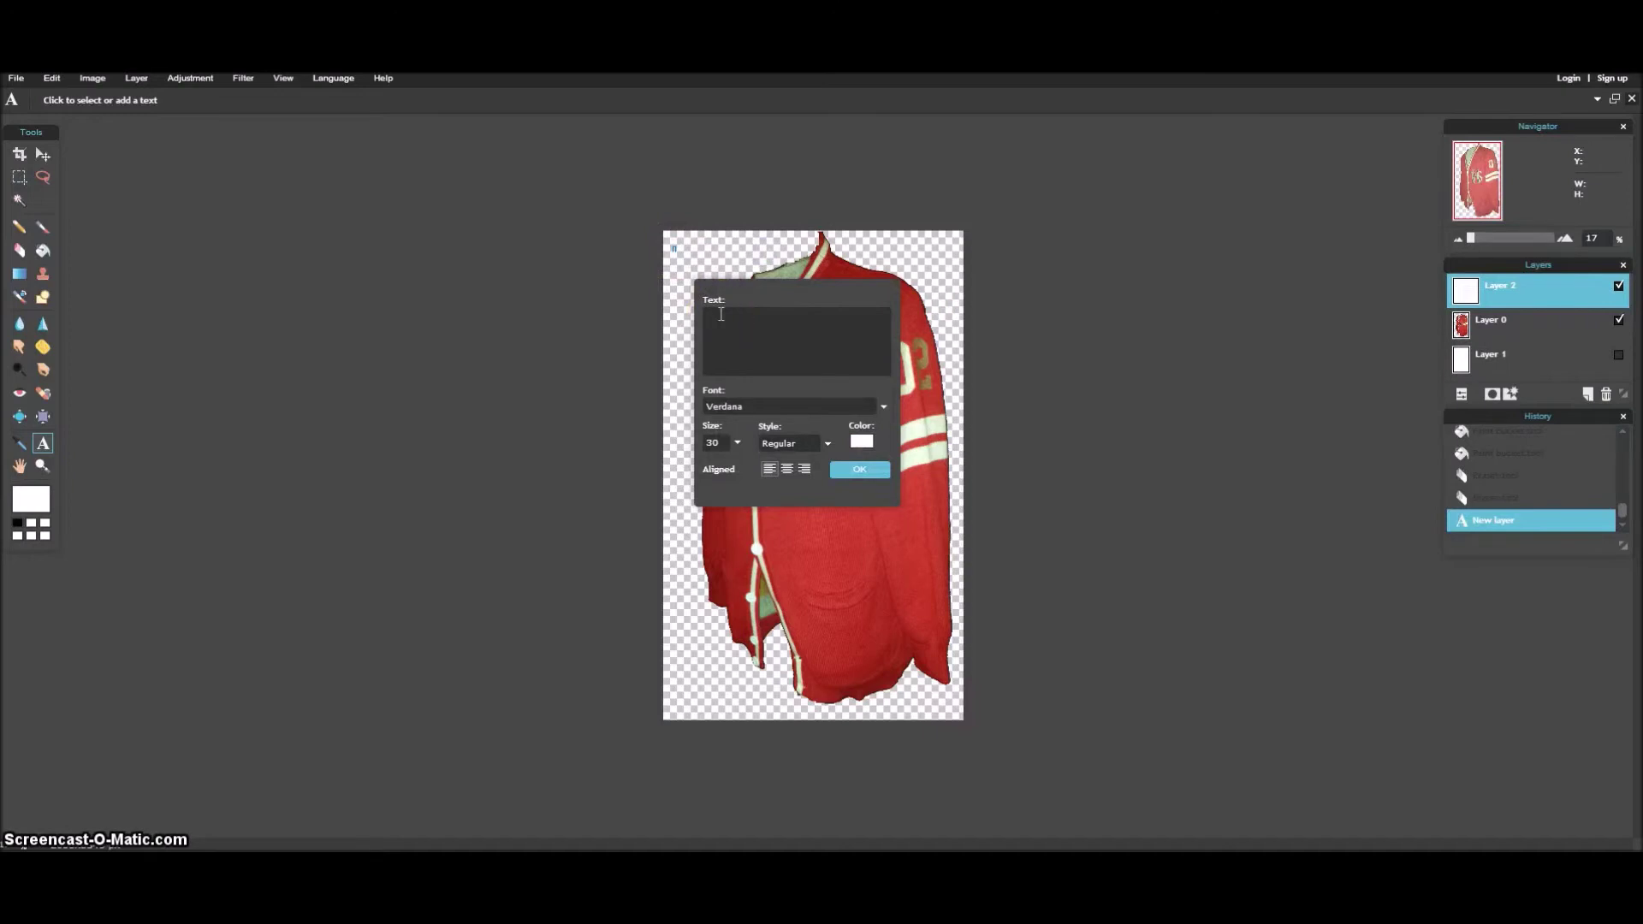
pyautogui.write('School Sweater')
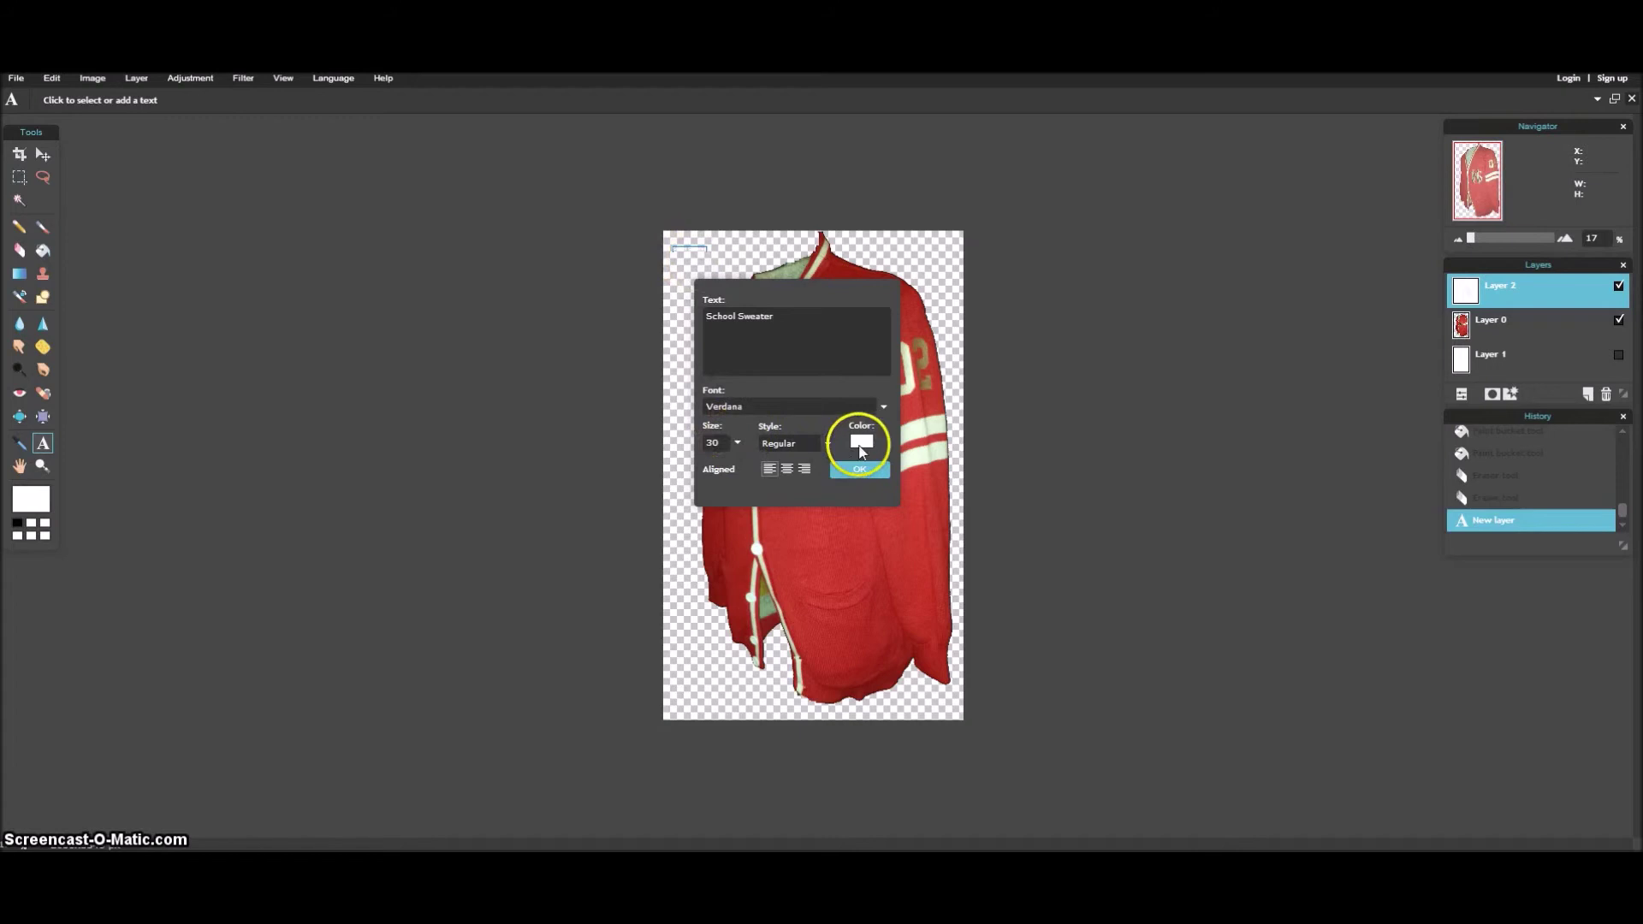
pyautogui.click(737, 443)
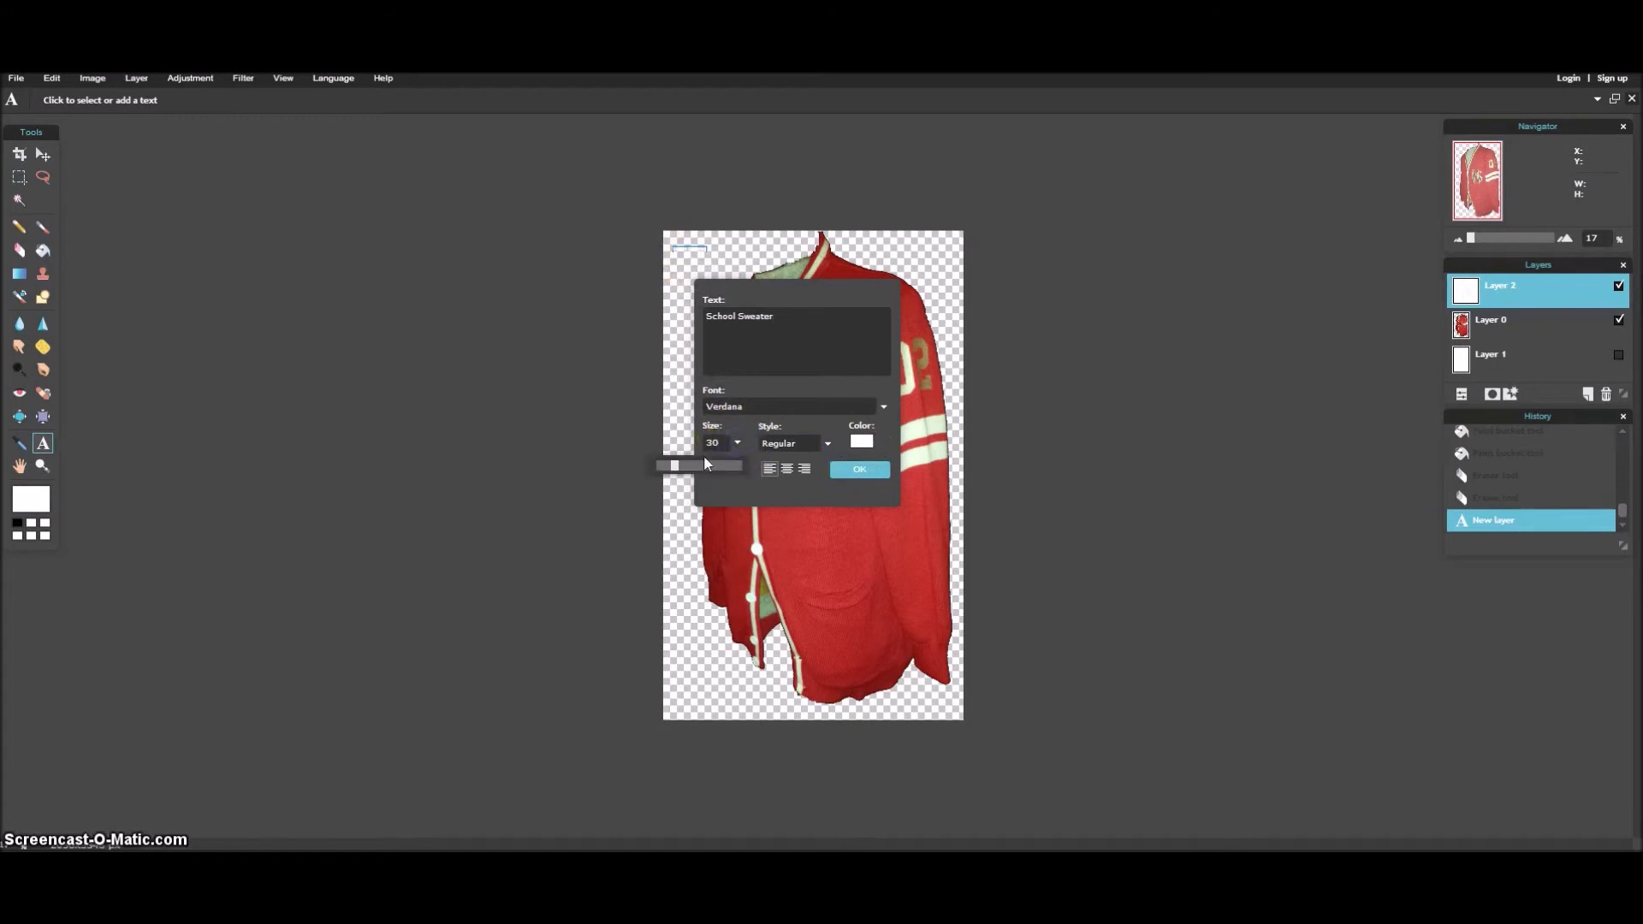
pyautogui.moveTo(676, 467); pyautogui.dragTo(711, 467)
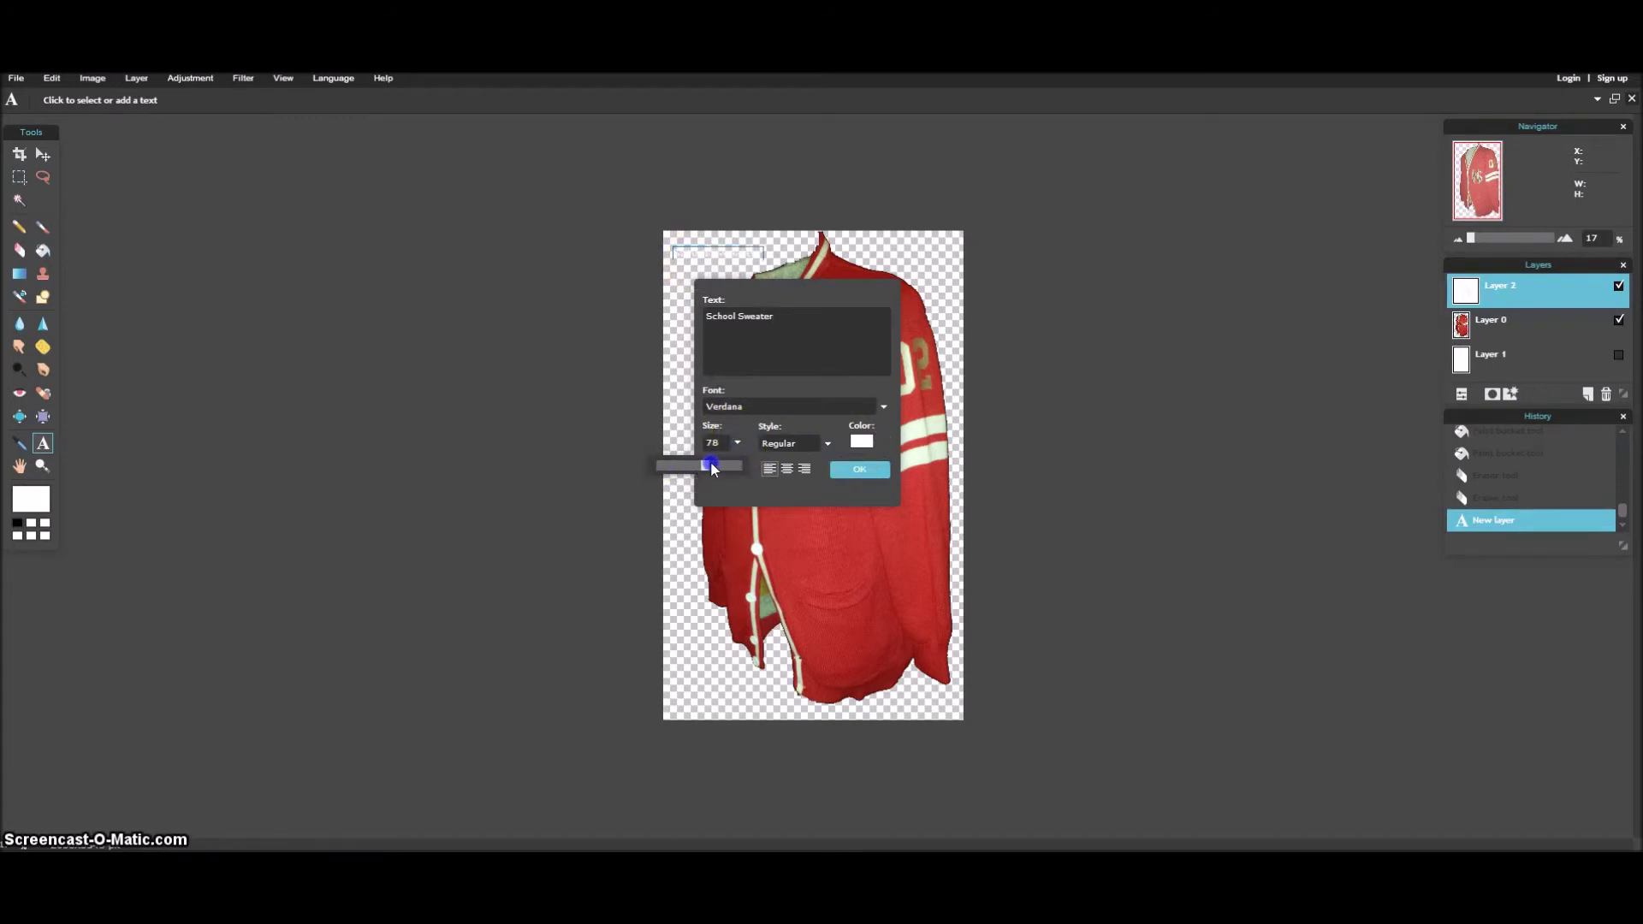
pyautogui.click(703, 445)
pyautogui.write('150')
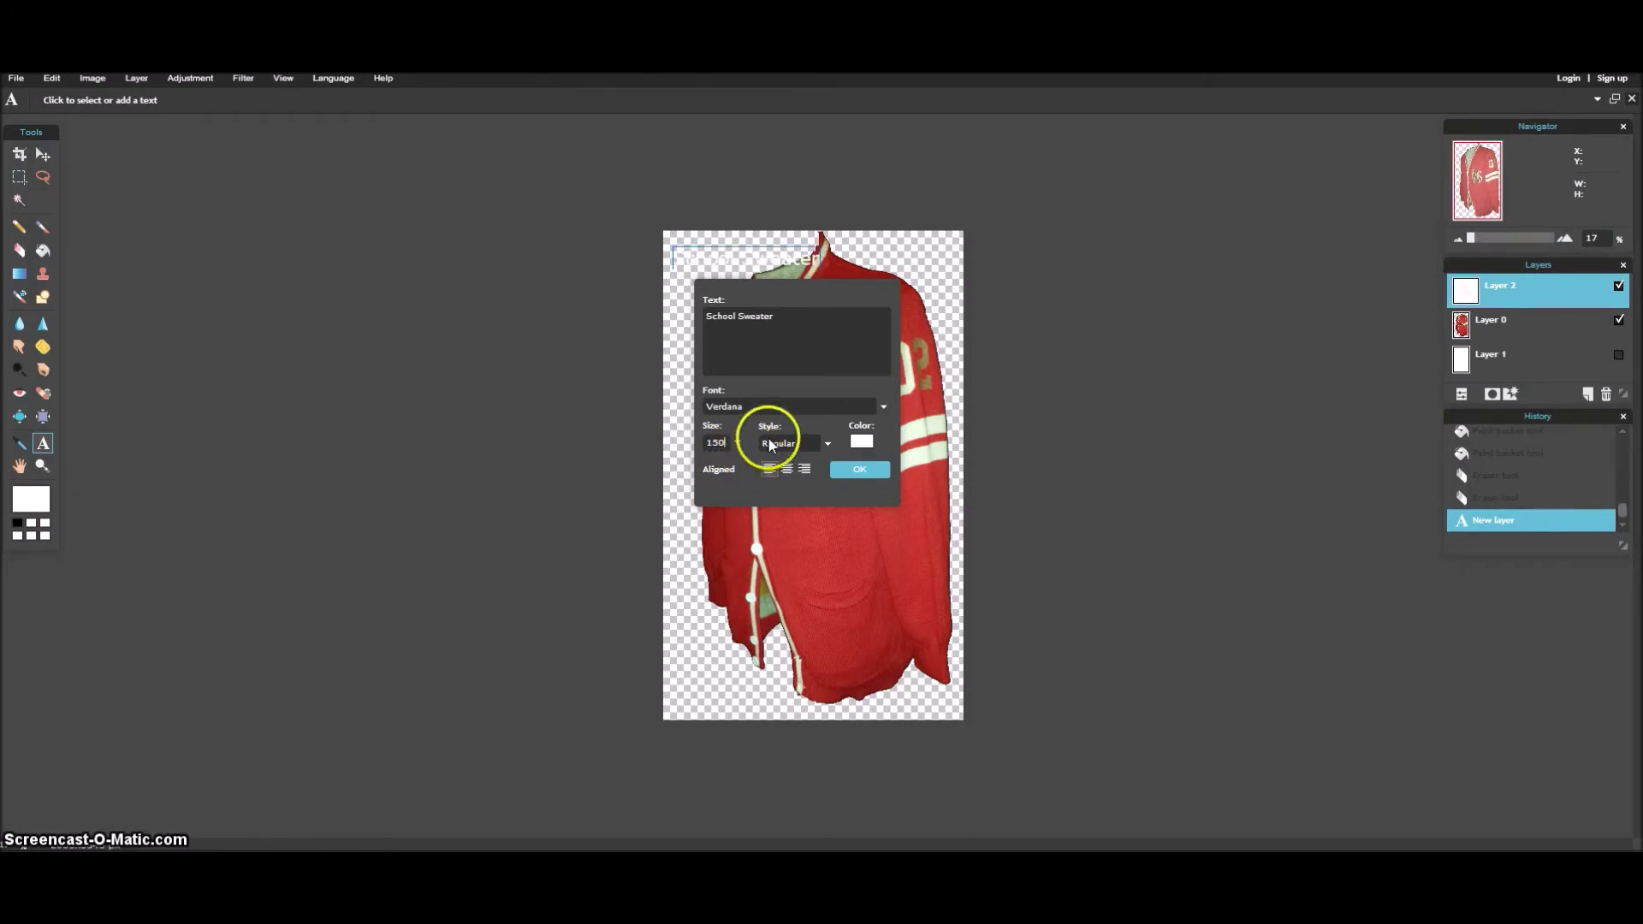
# Set the font of the "School Sweater" text to Leelawadee UI Semilight.
pyautogui.click(880, 405)
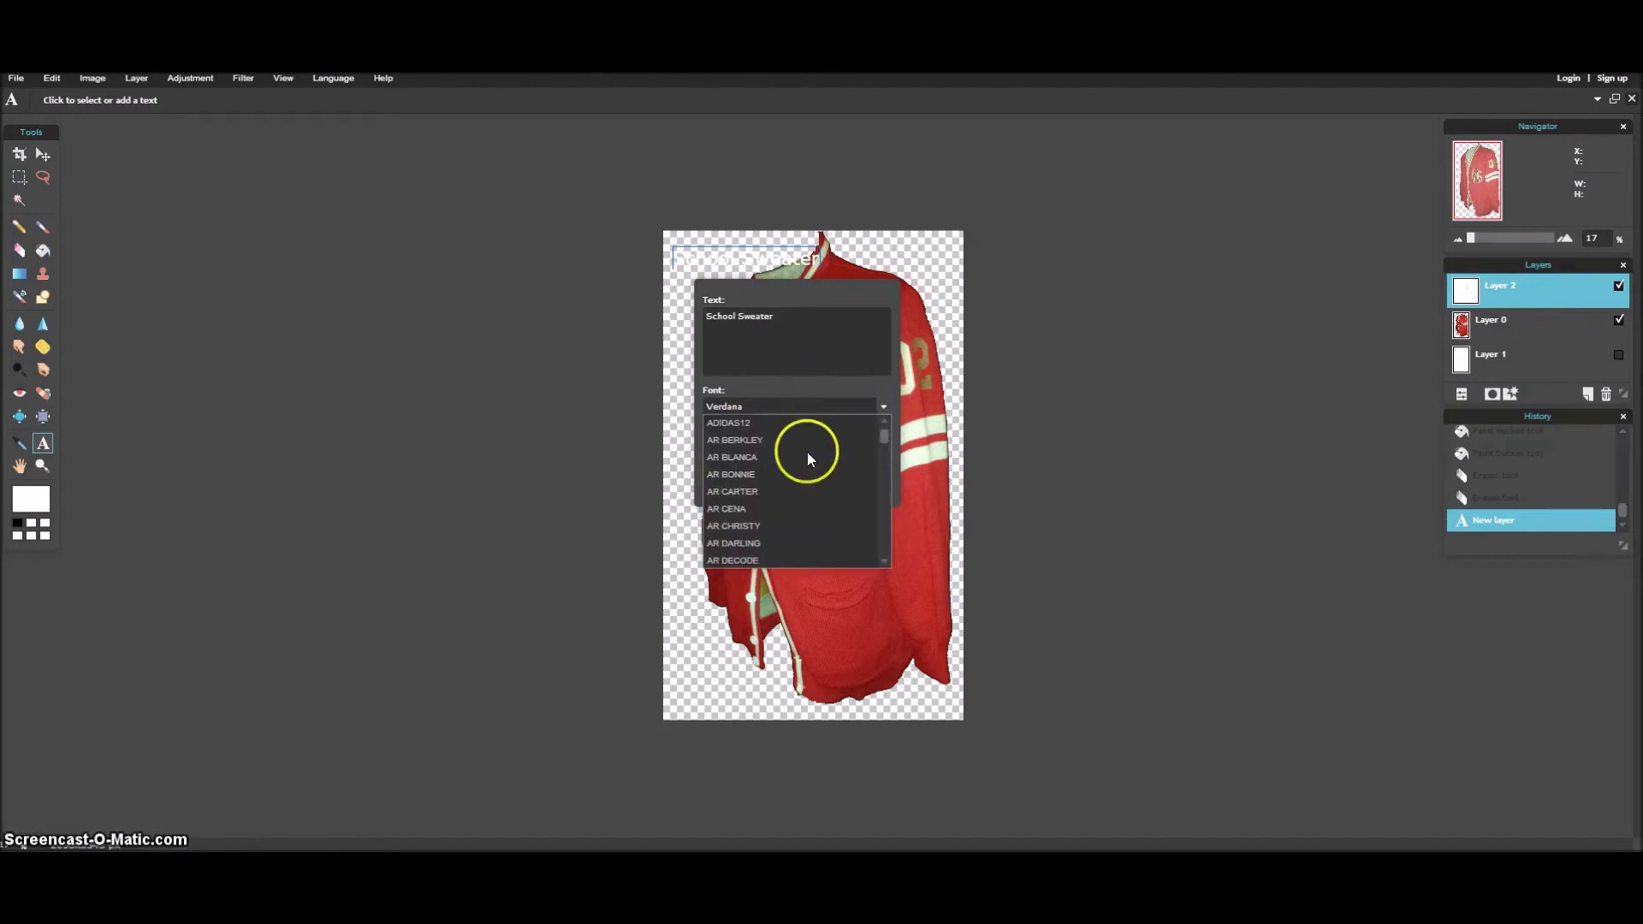
pyautogui.scroll(-5, 770, 454)
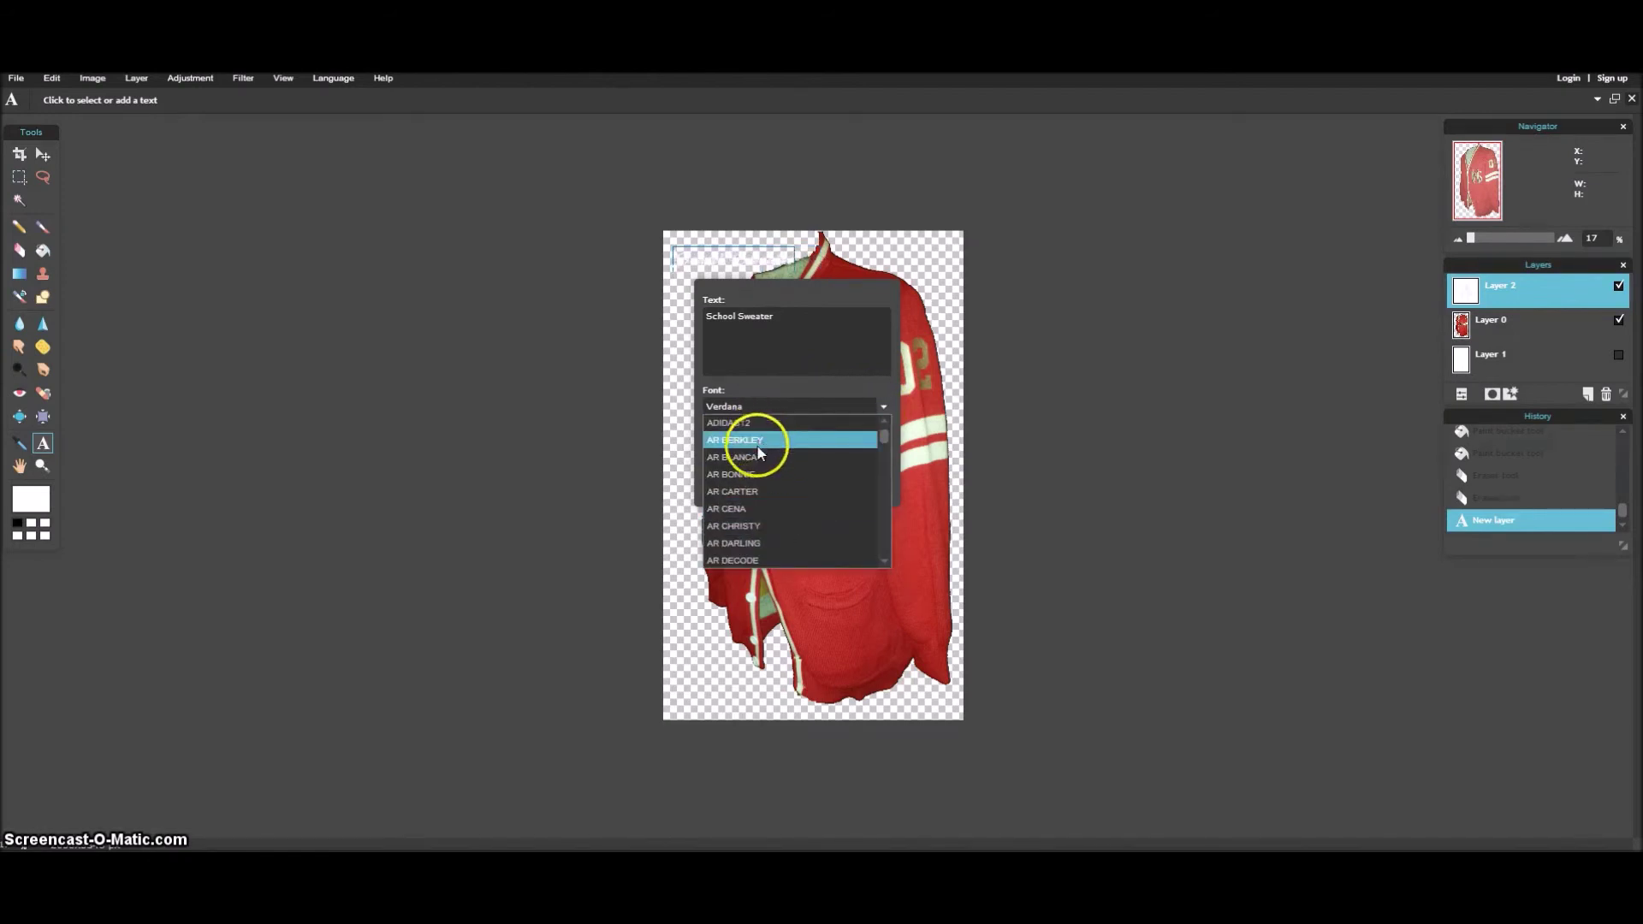
pyautogui.scroll(-4, 758, 456)
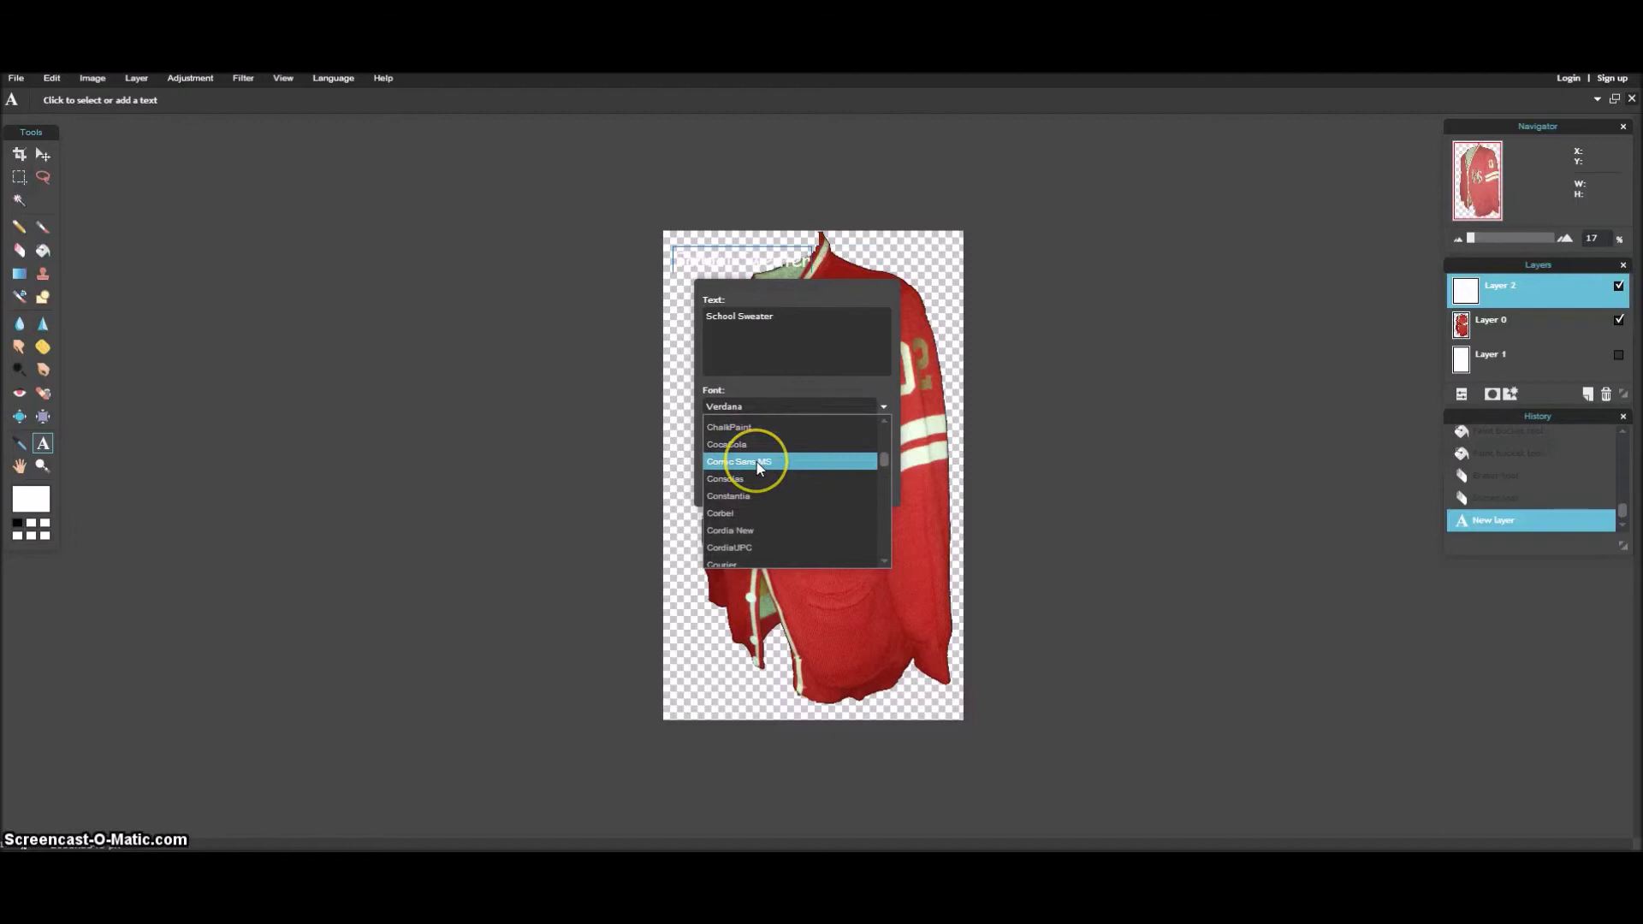
pyautogui.scroll(-6, 758, 462)
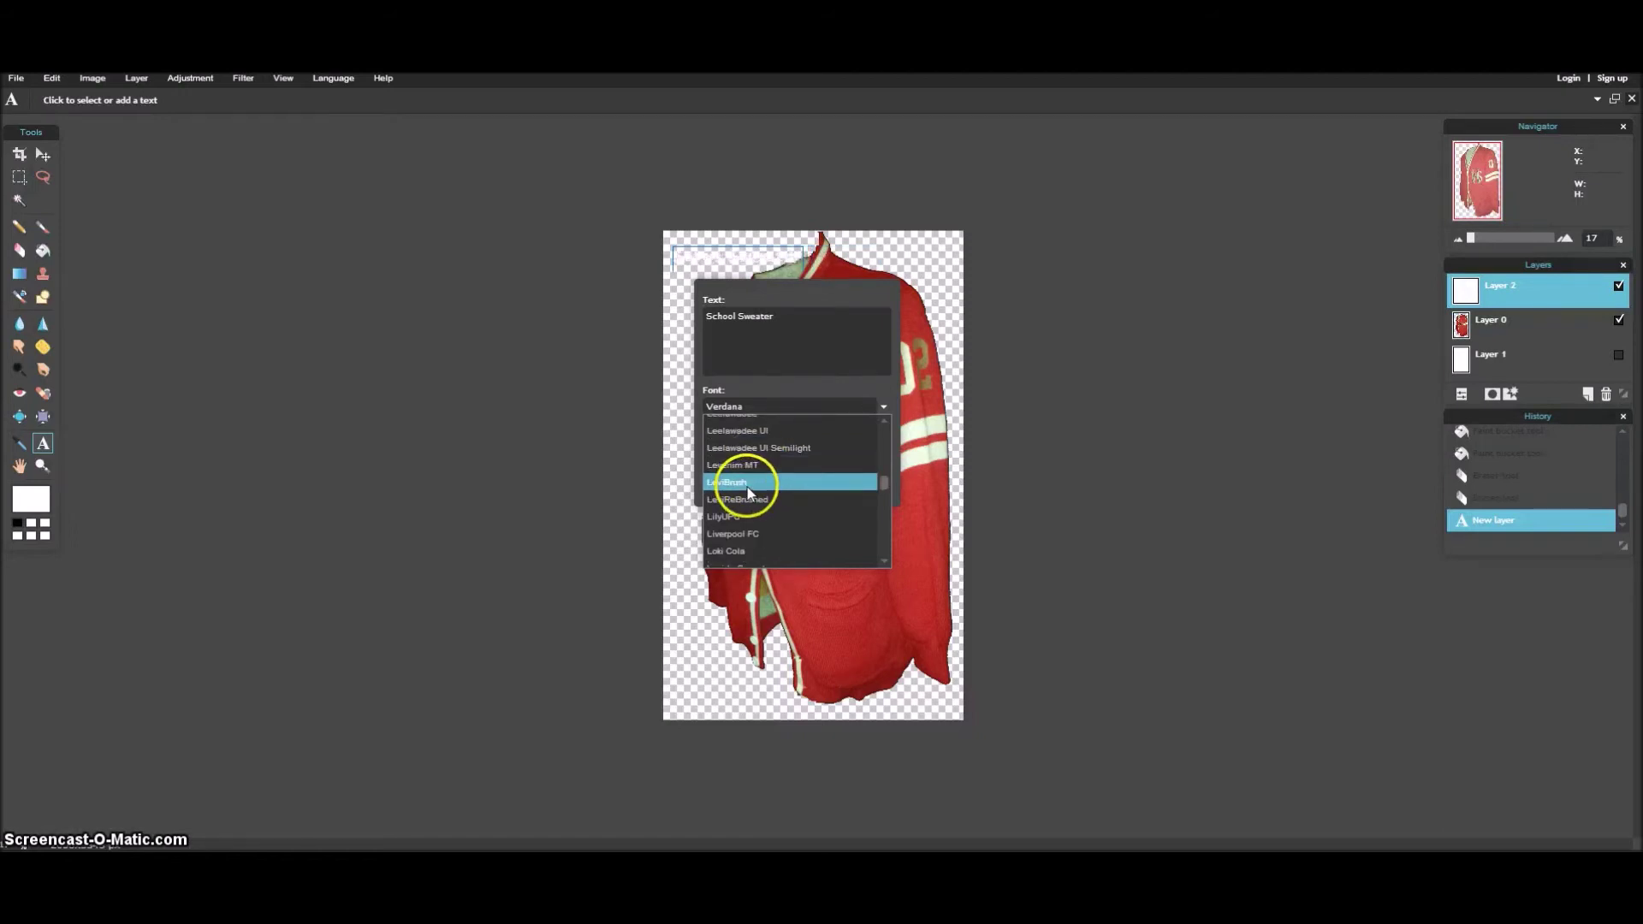
pyautogui.click(748, 448)
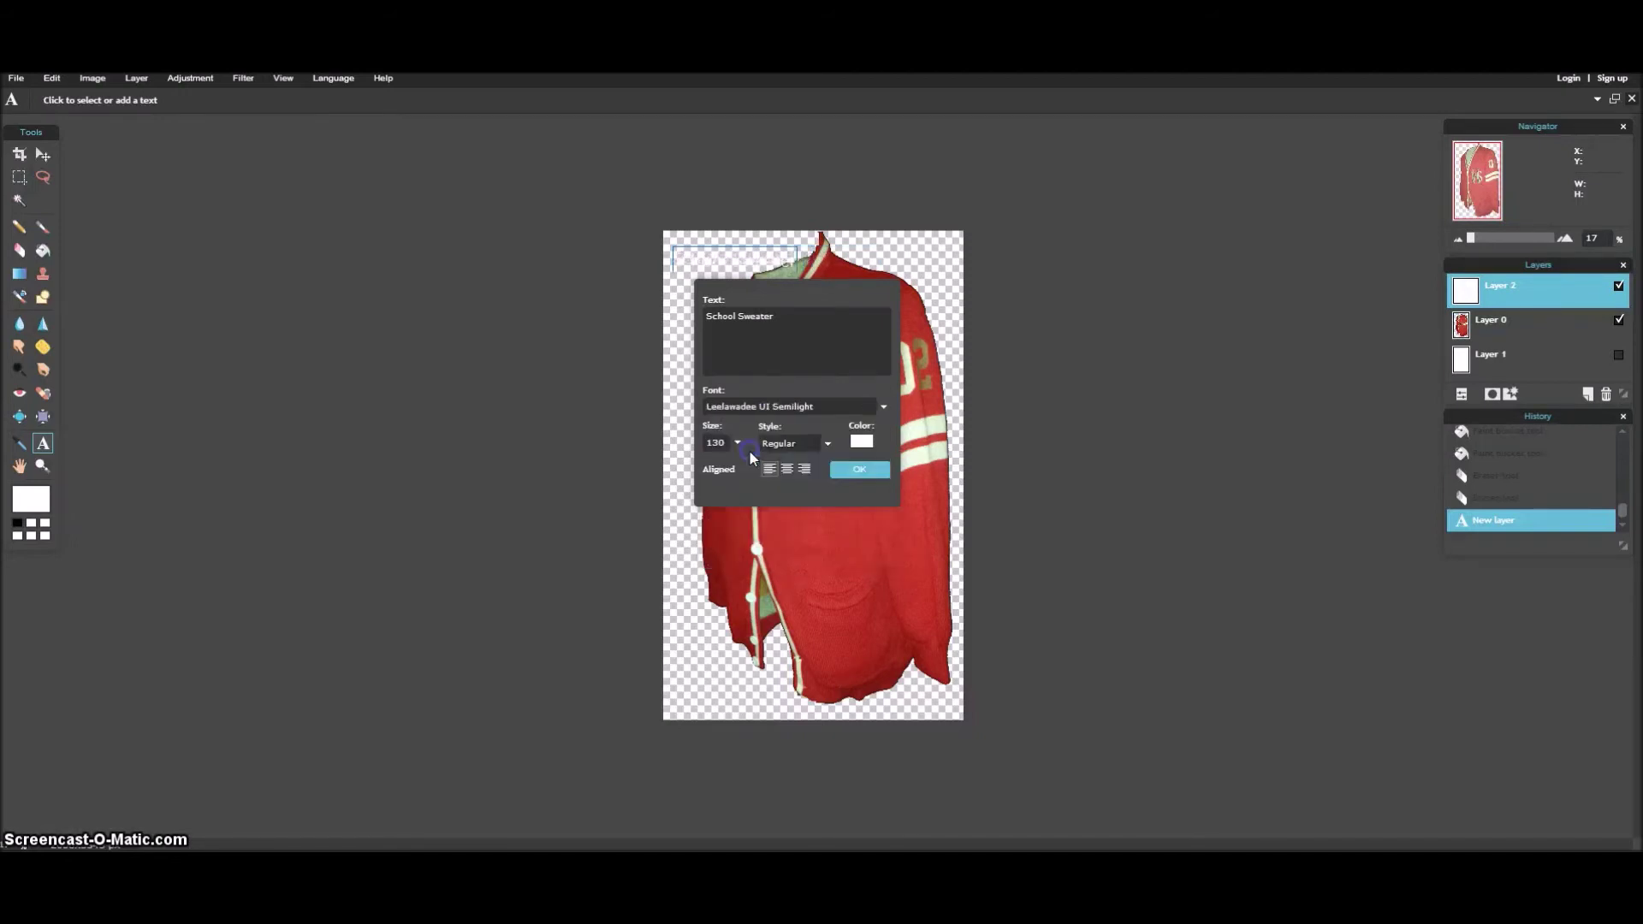
# Color the "School Sweater" text with red #bf2e2c sampled from the cardigan's lower front and apply the text settings.
pyautogui.click(857, 441)
pyautogui.moveTo(913, 291); pyautogui.dragTo(1306, 246)
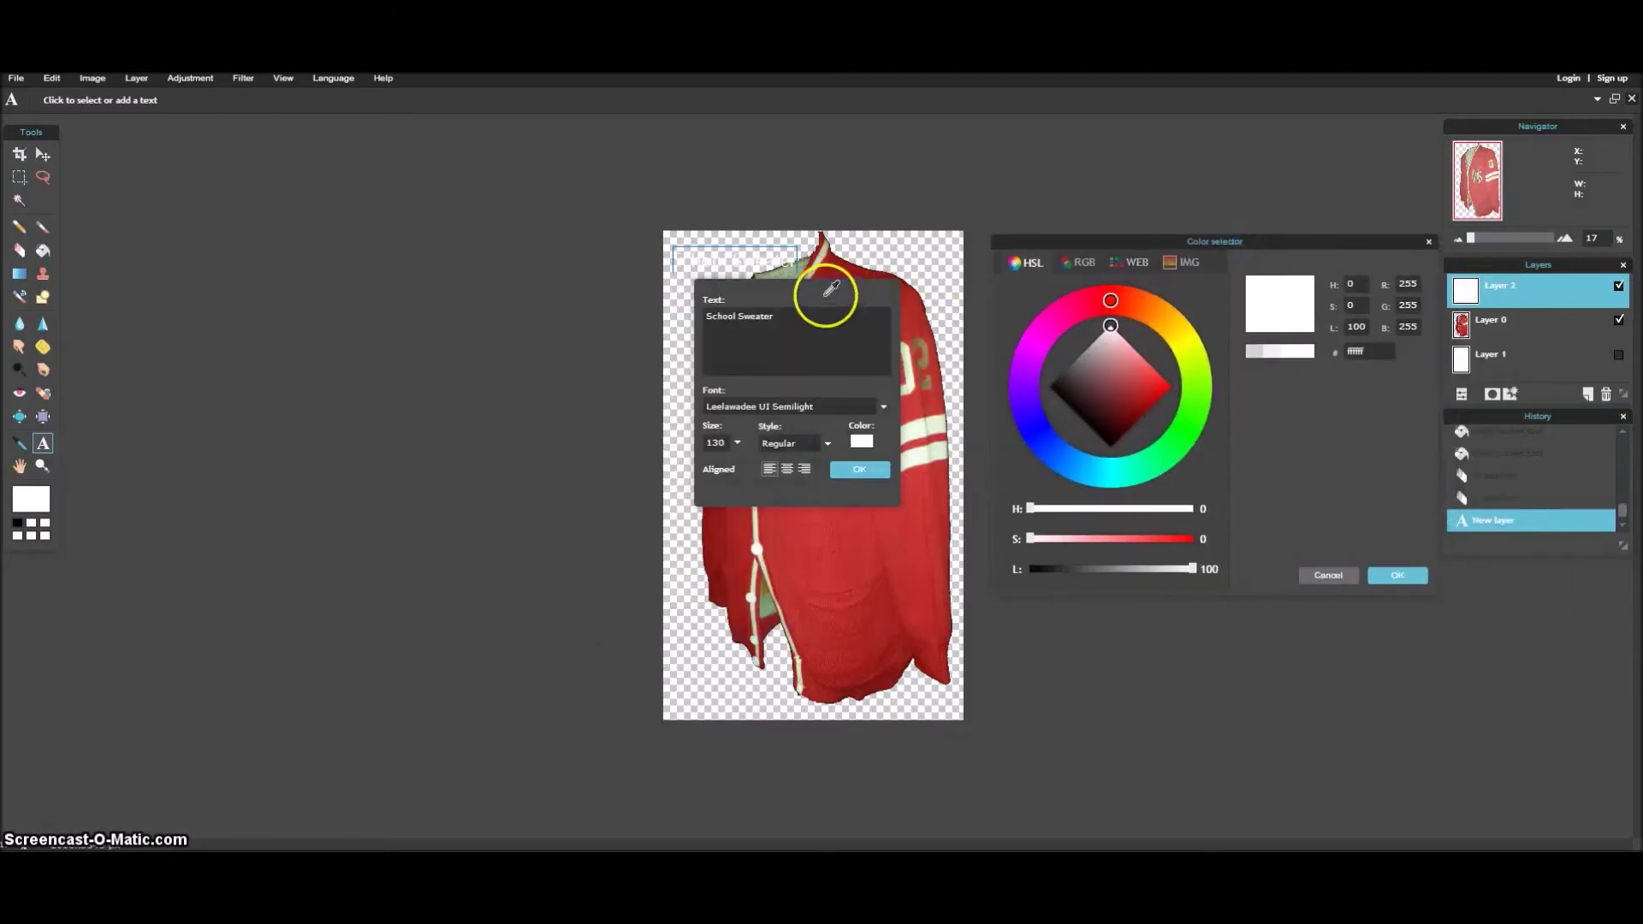
pyautogui.click(1084, 264)
pyautogui.click(1118, 259)
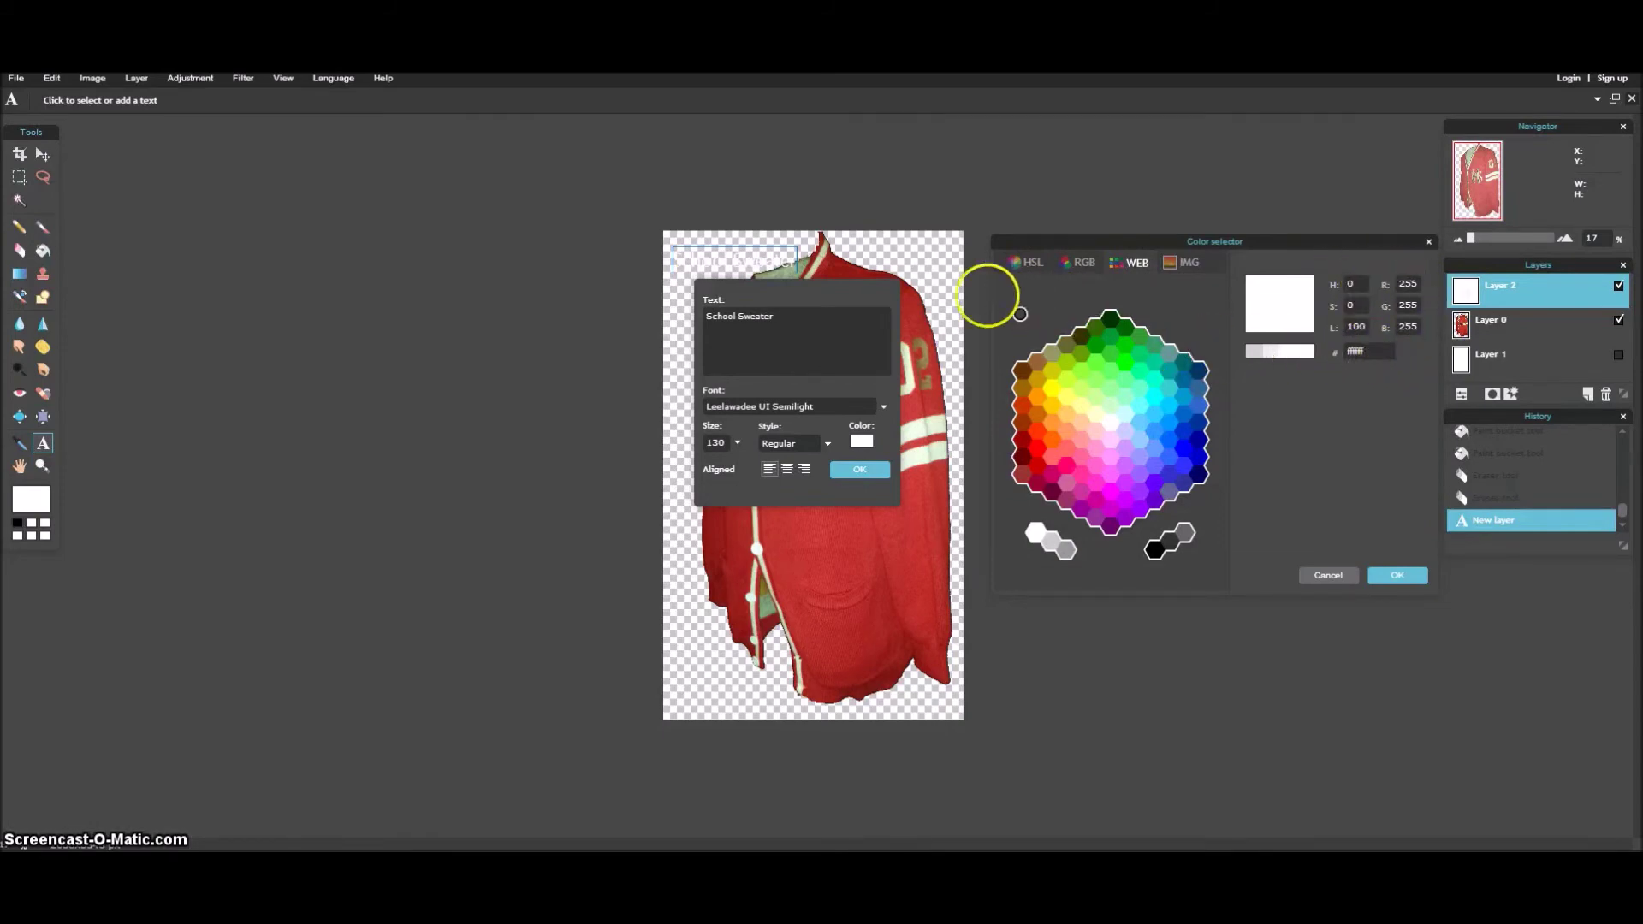
pyautogui.click(920, 298)
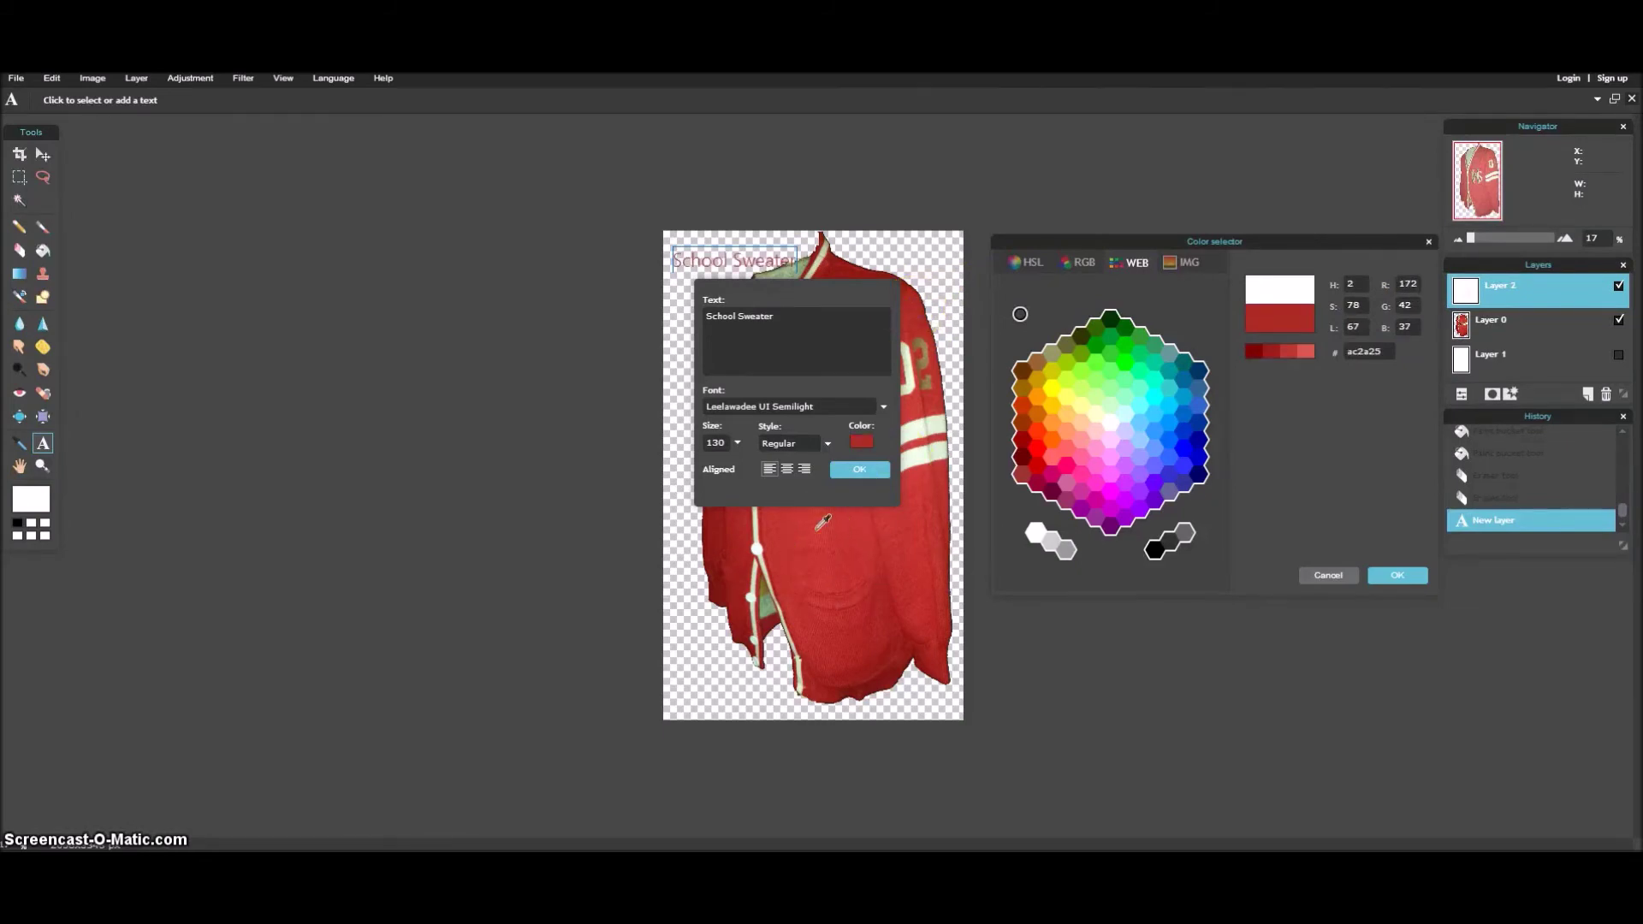
pyautogui.click(919, 368)
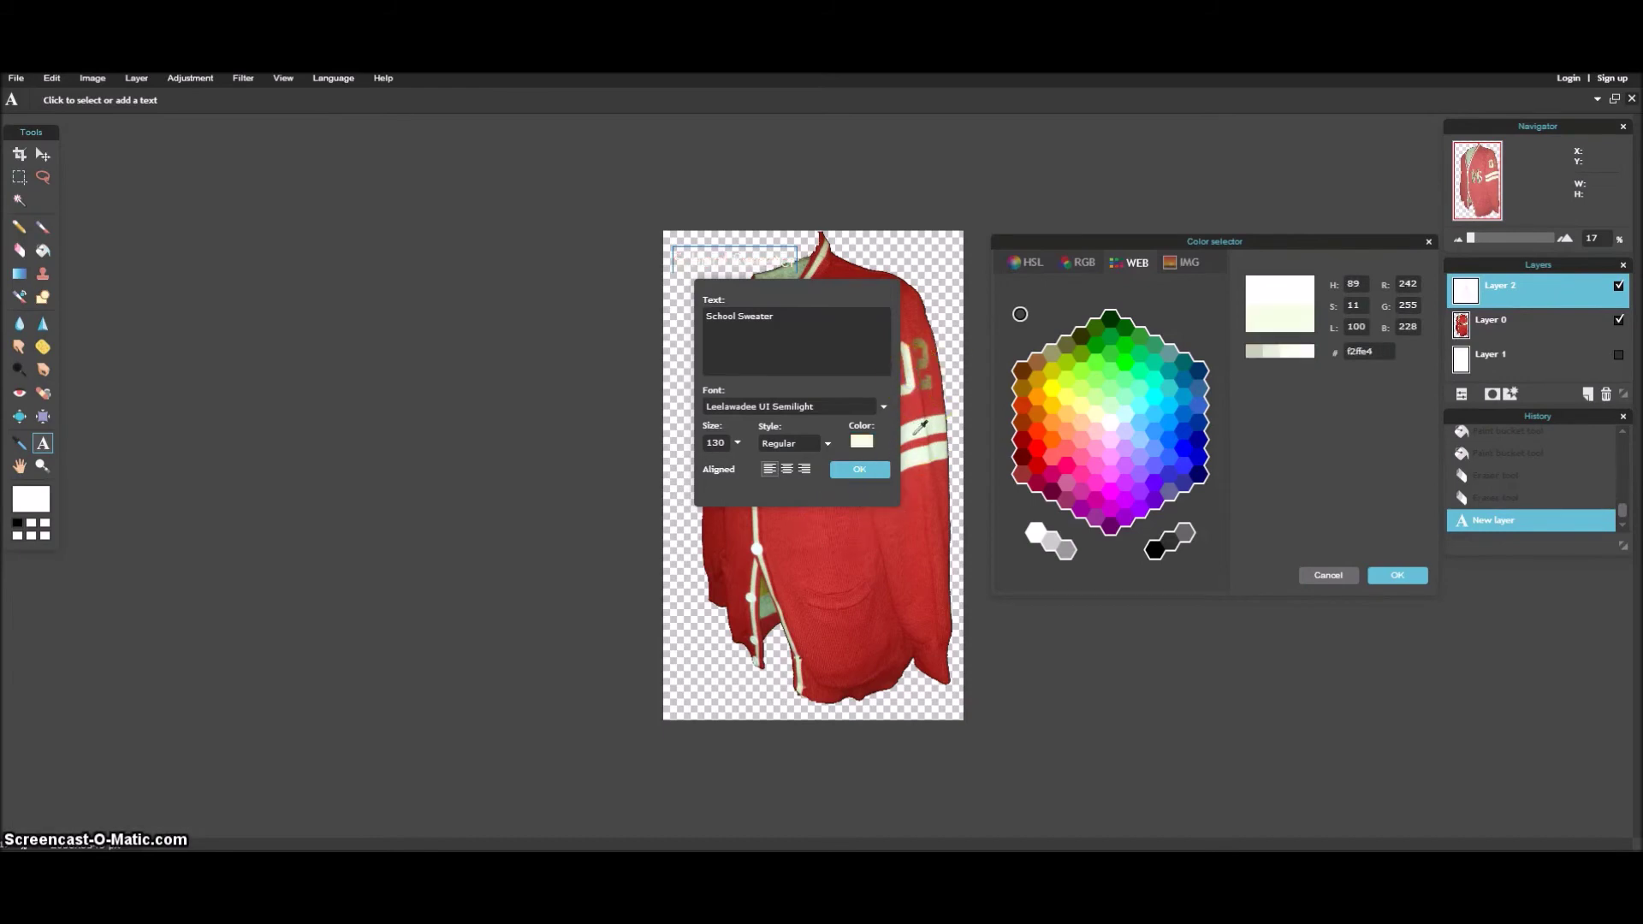
pyautogui.click(811, 533)
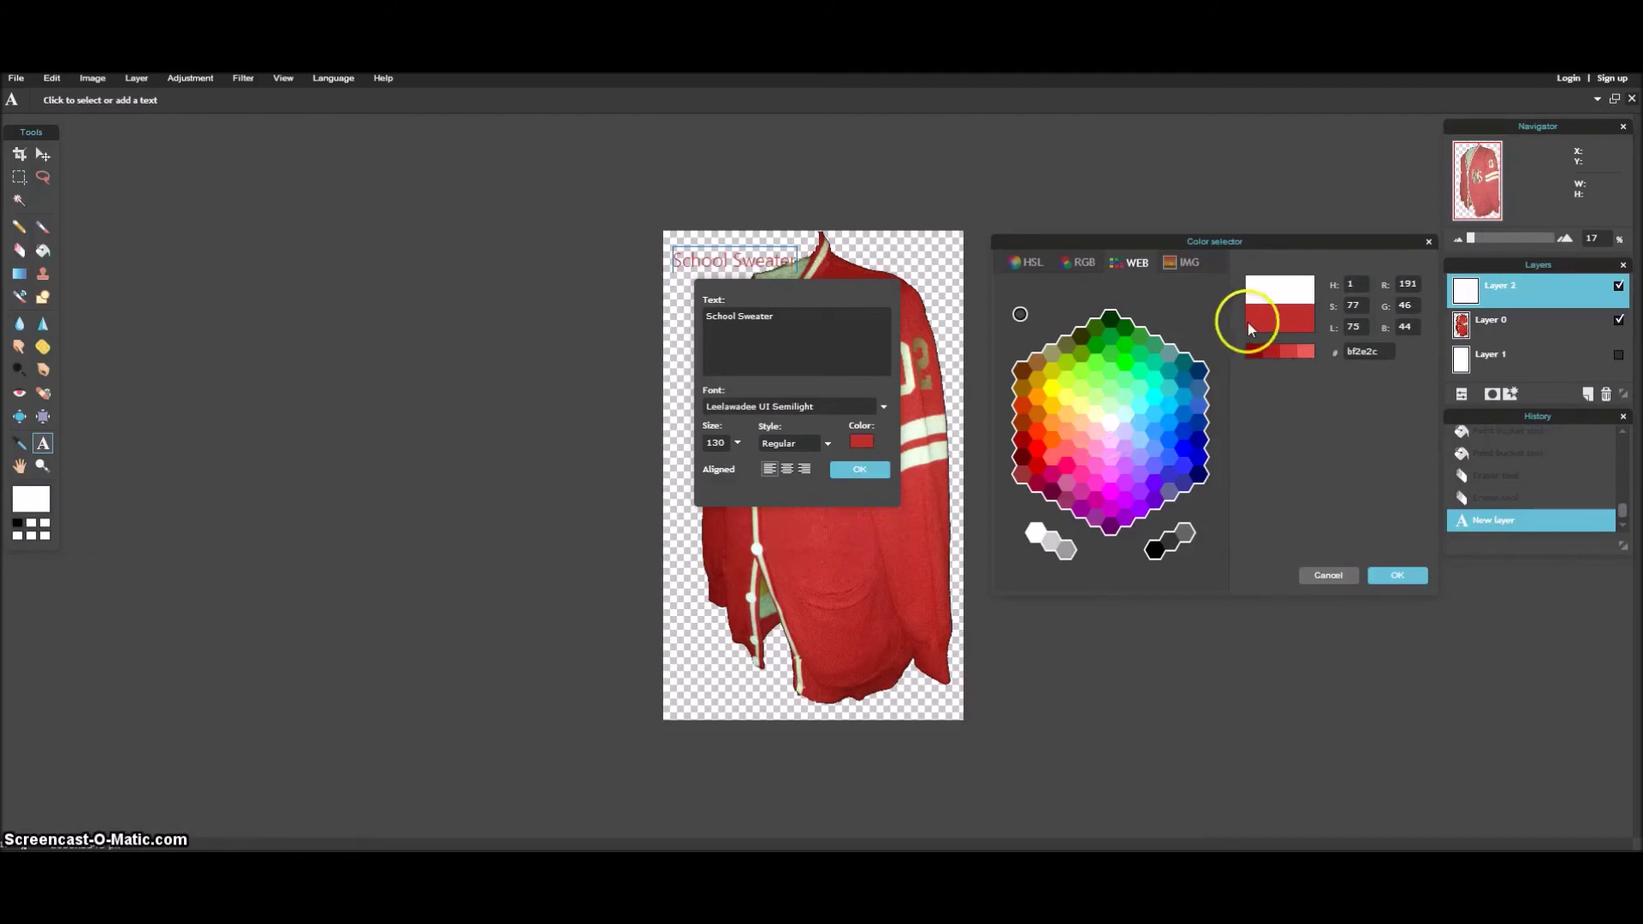
pyautogui.click(1396, 572)
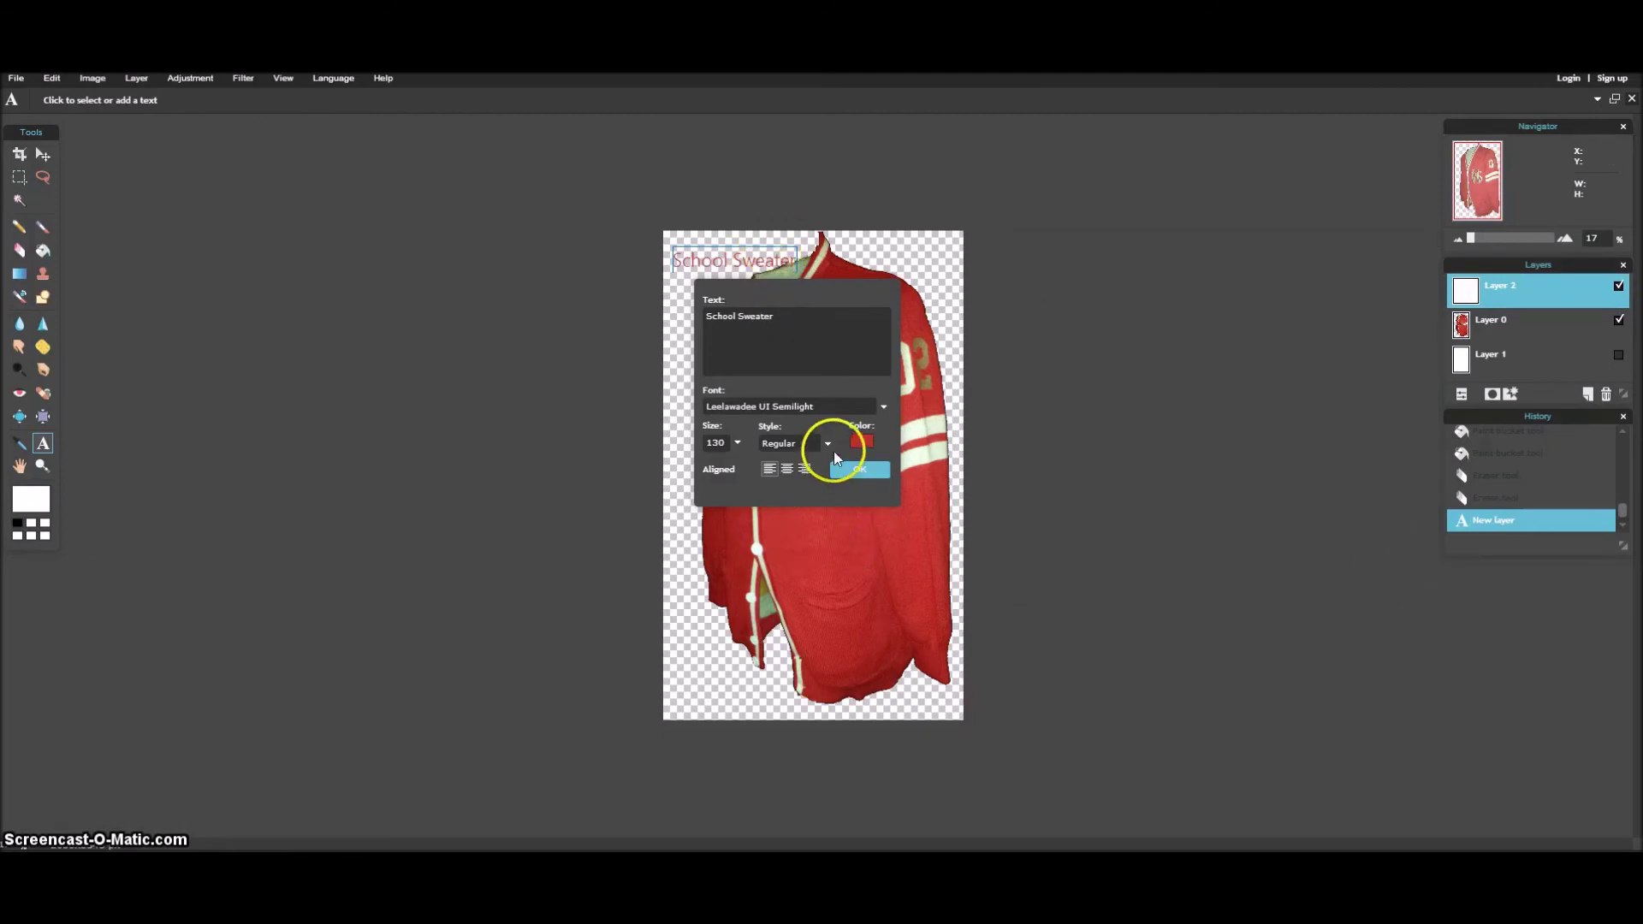
pyautogui.click(855, 471)
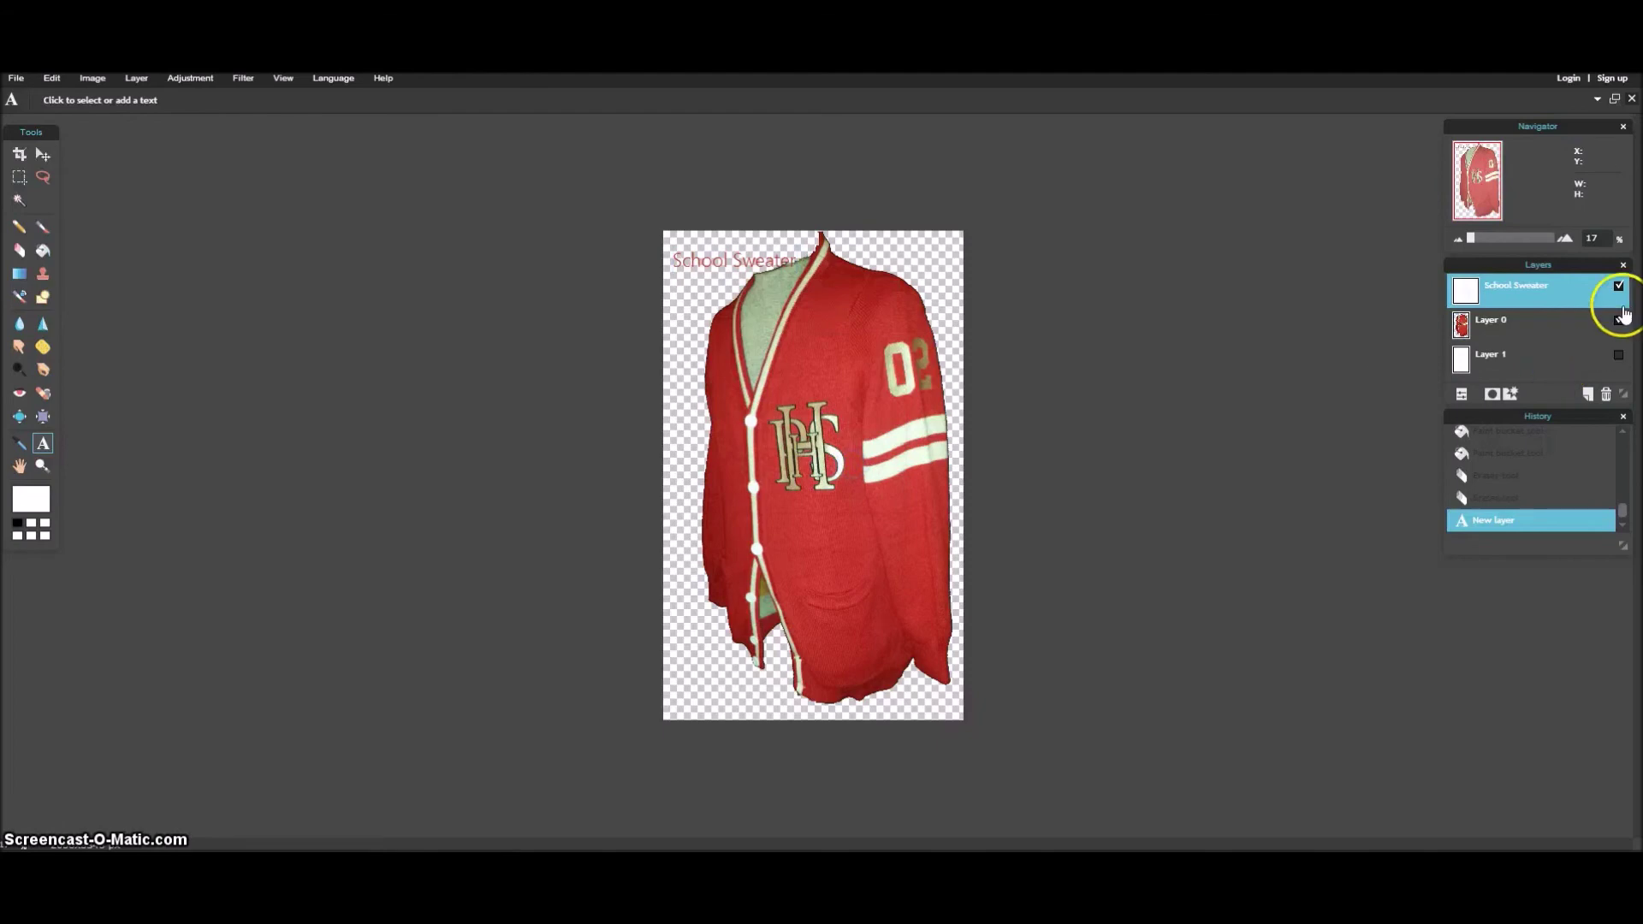
# Show the white Layer 1 and move the cardigan on Layer 0 slightly right and down, clear of the text.
pyautogui.click(1618, 354)
pyautogui.click(42, 155)
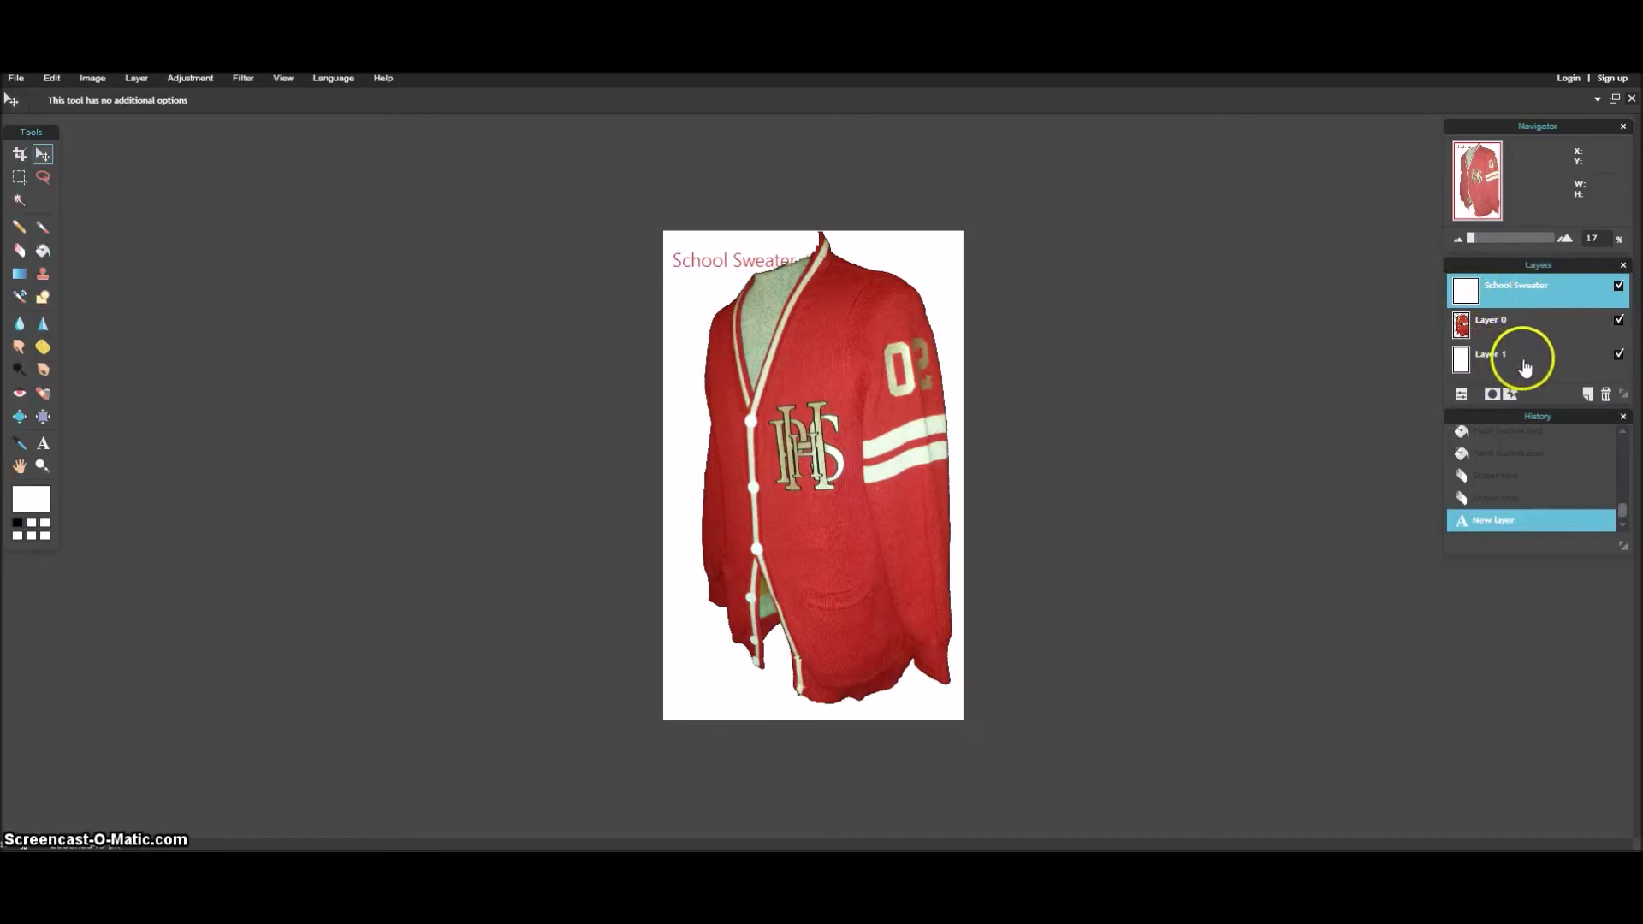
pyautogui.click(1522, 325)
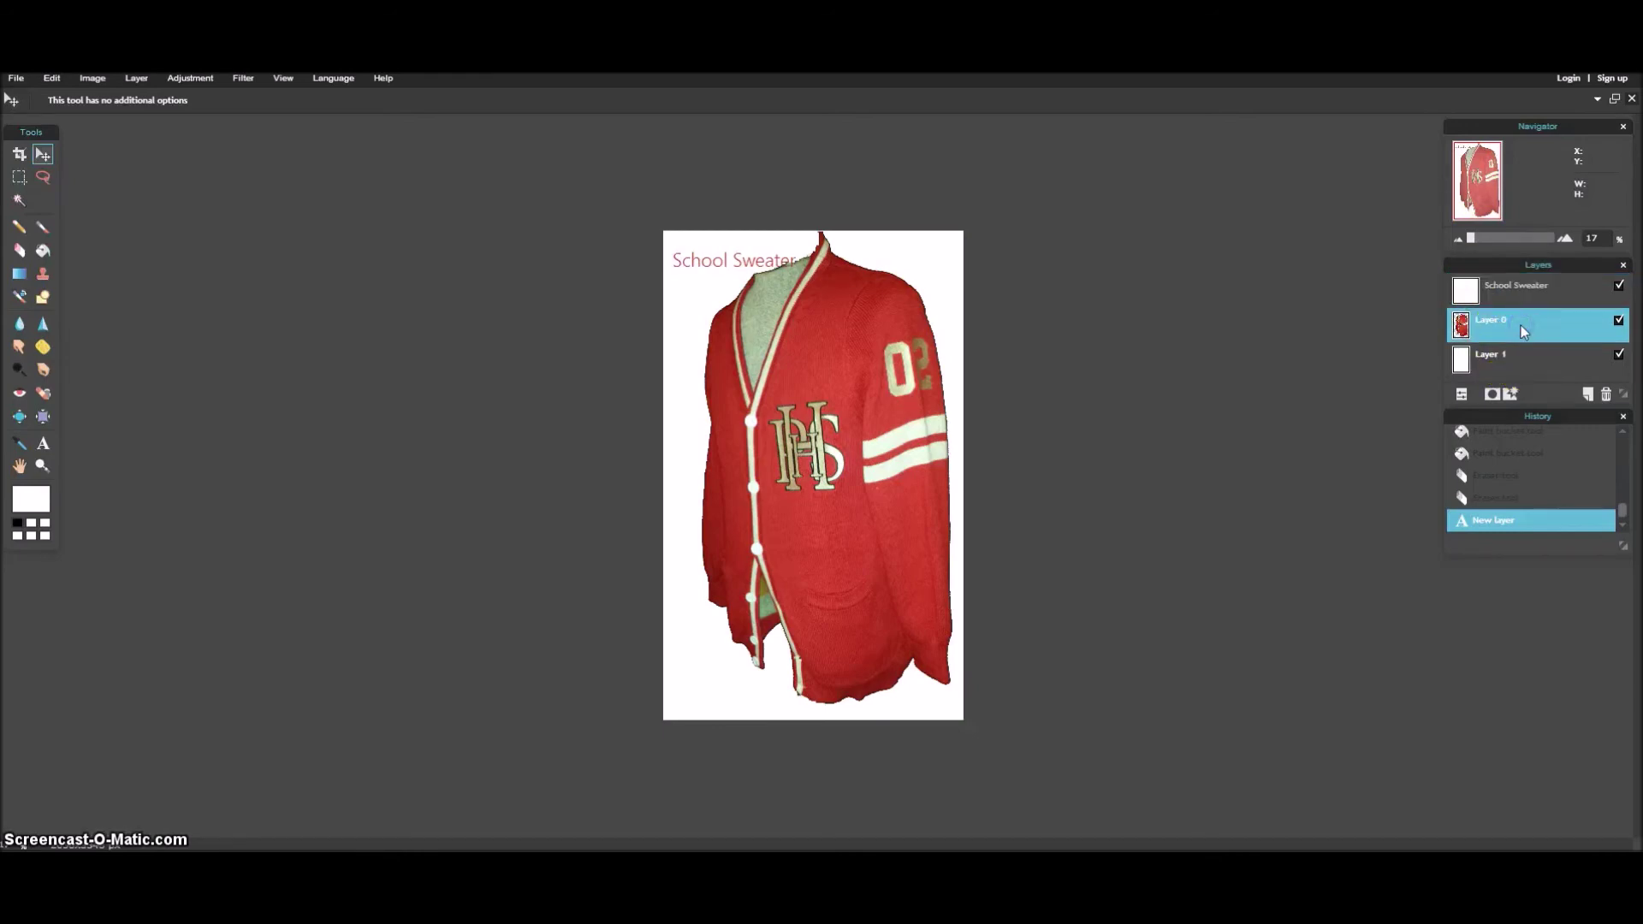
pyautogui.moveTo(829, 388); pyautogui.dragTo(833, 387)
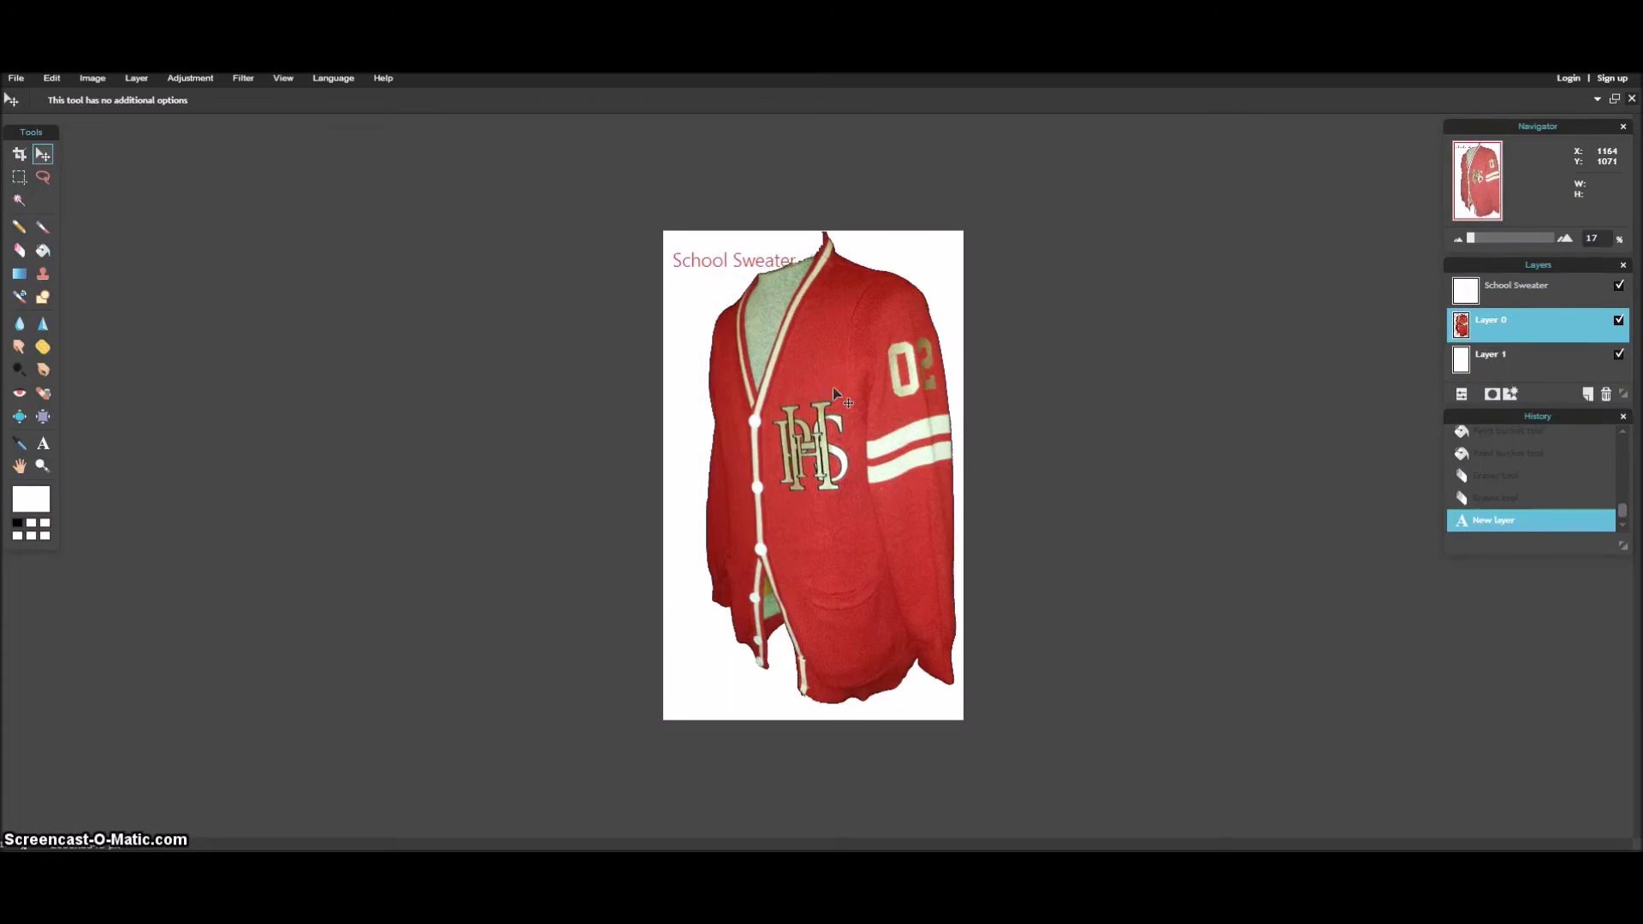
pyautogui.moveTo(834, 387); pyautogui.dragTo(839, 391)
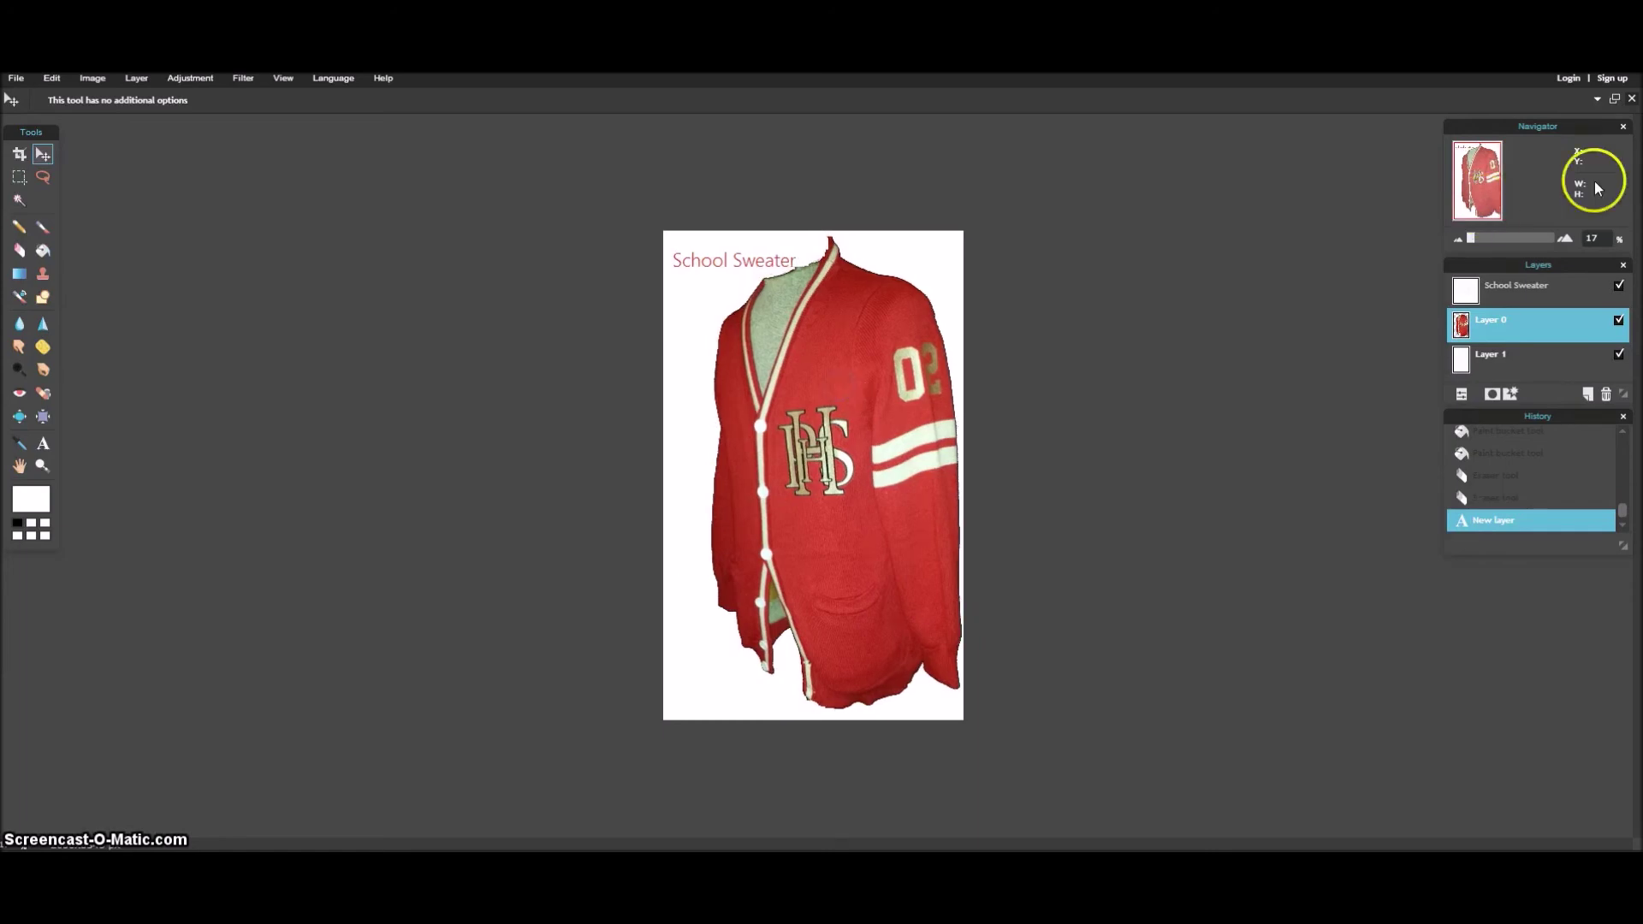
# Move the "School Sweater" text layer slightly up and left, closer to the canvas's upper-left corner.
pyautogui.click(1565, 291)
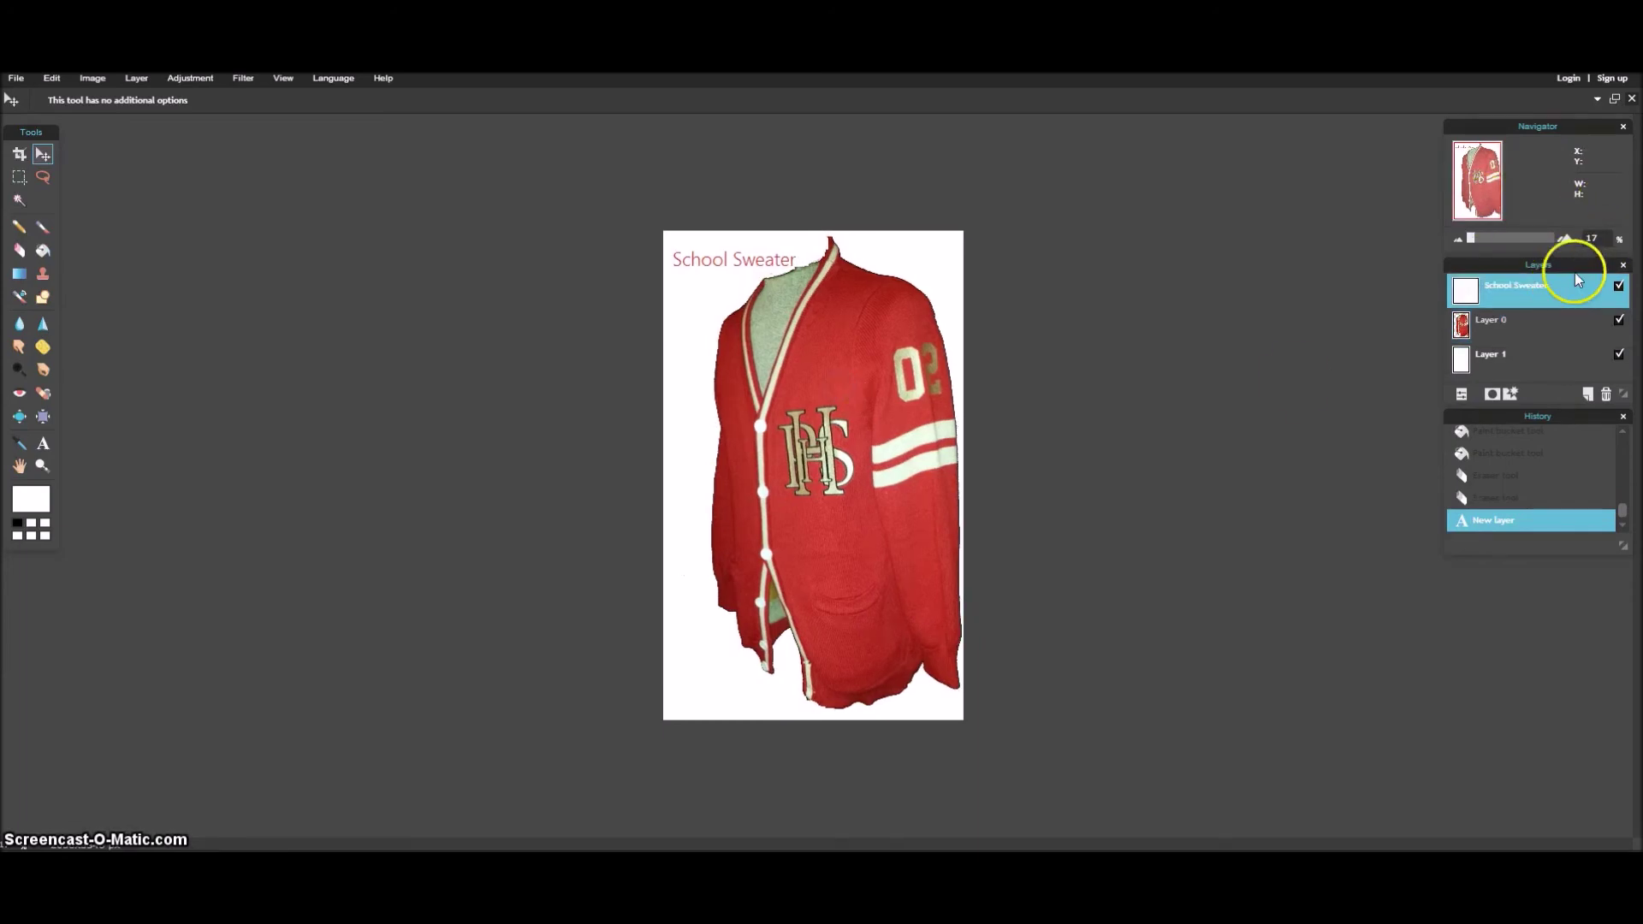
pyautogui.moveTo(753, 262); pyautogui.dragTo(750, 252)
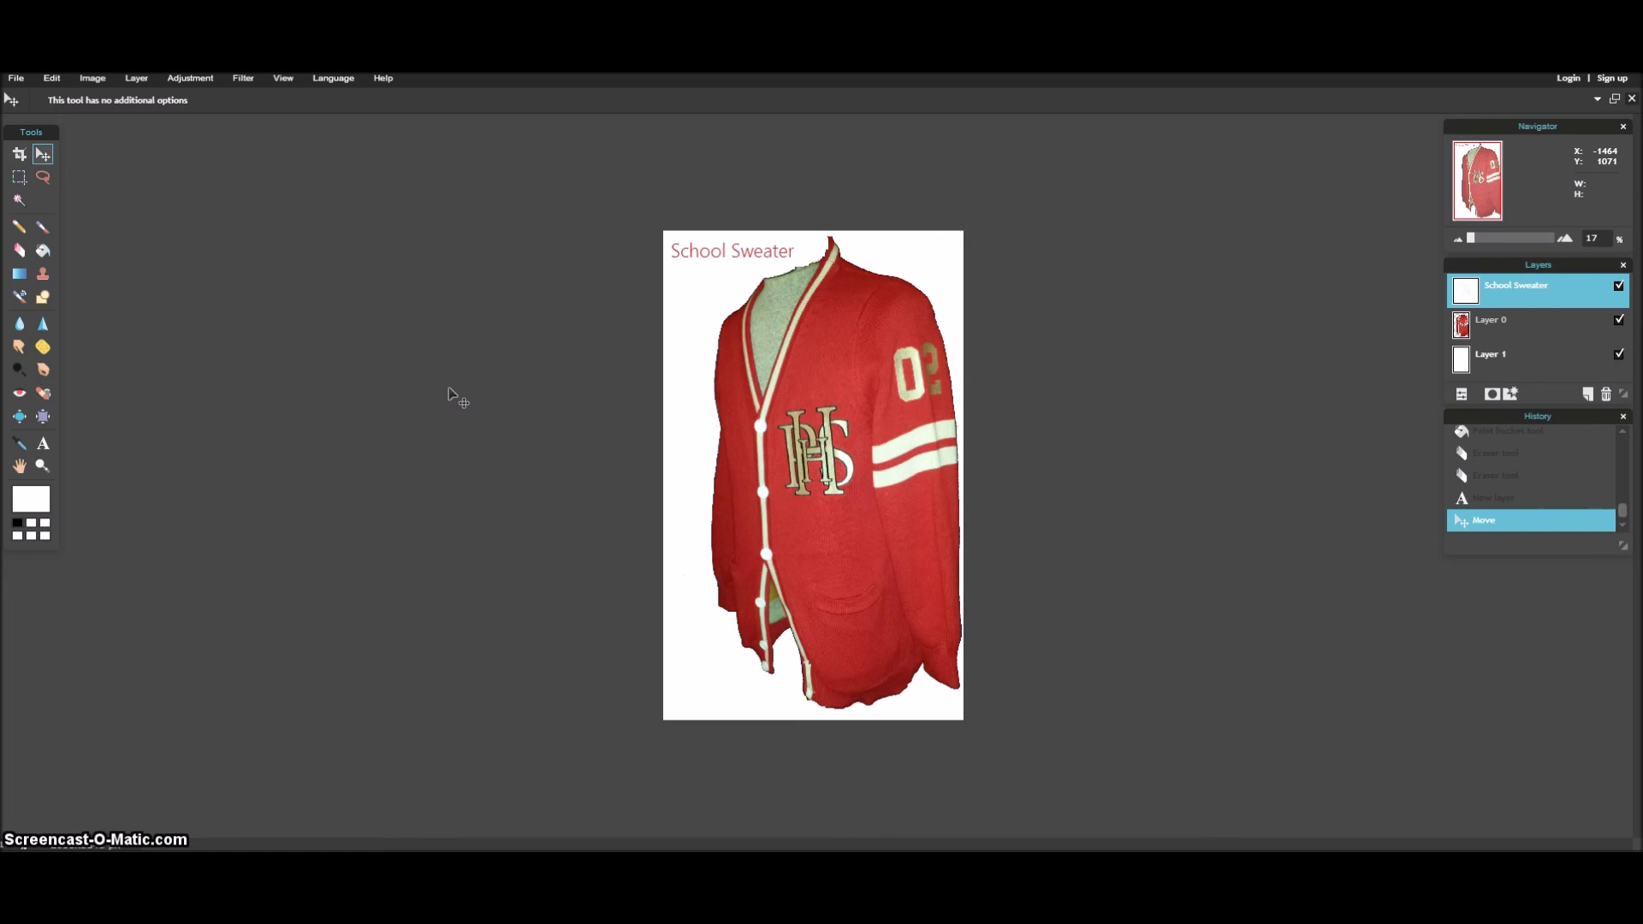
# Open the list of file commands for the image.
pyautogui.click(25, 79)
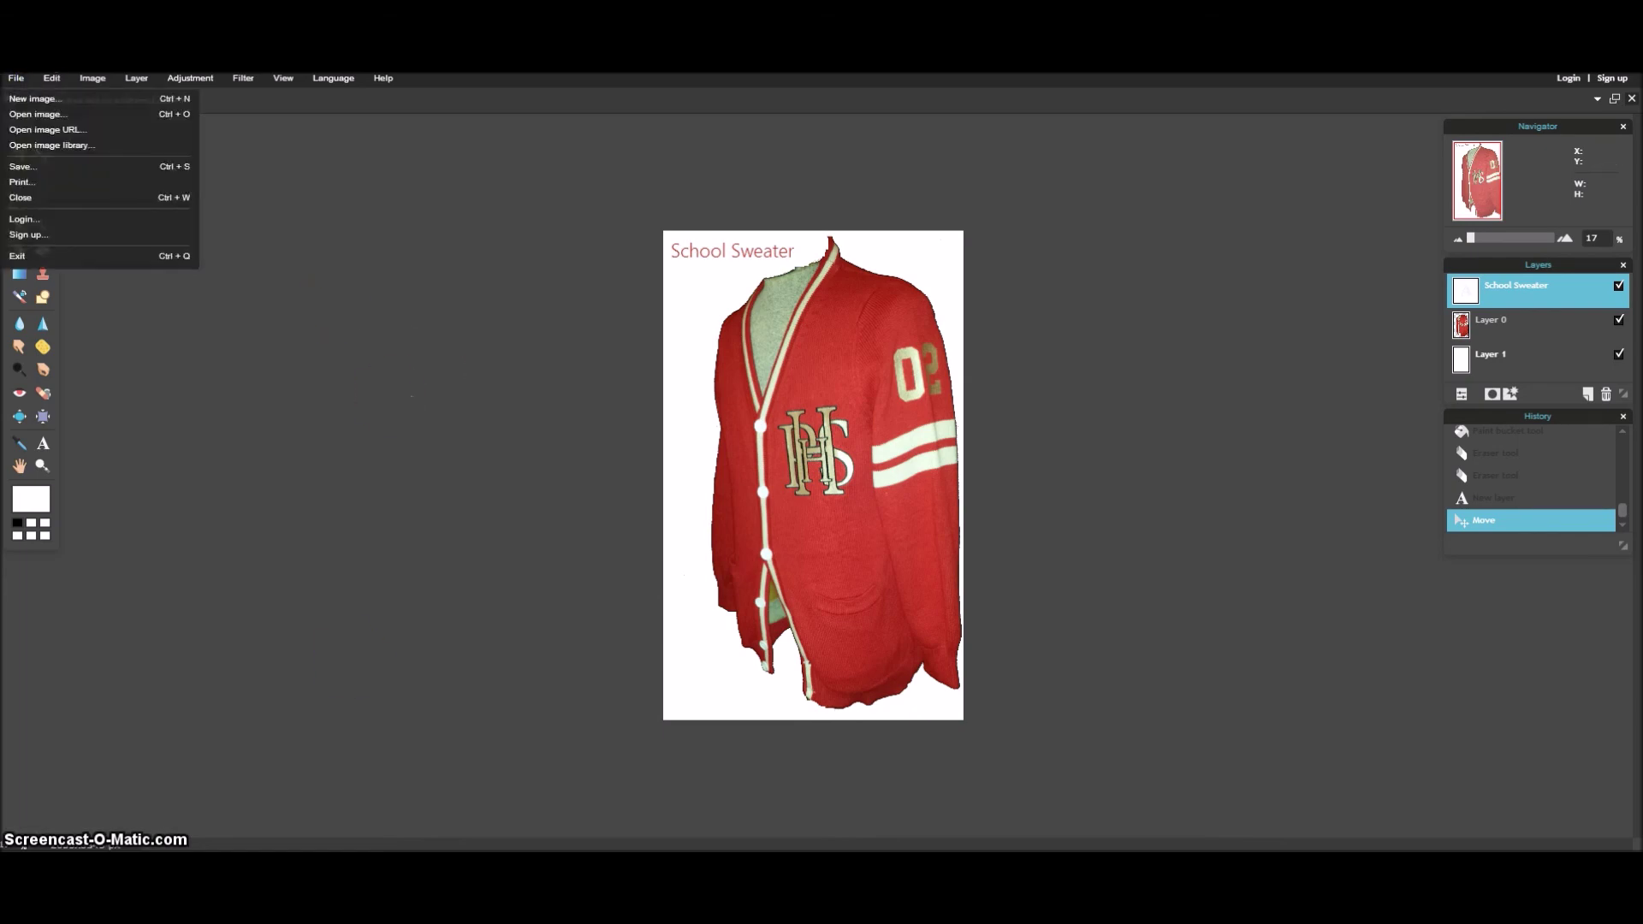